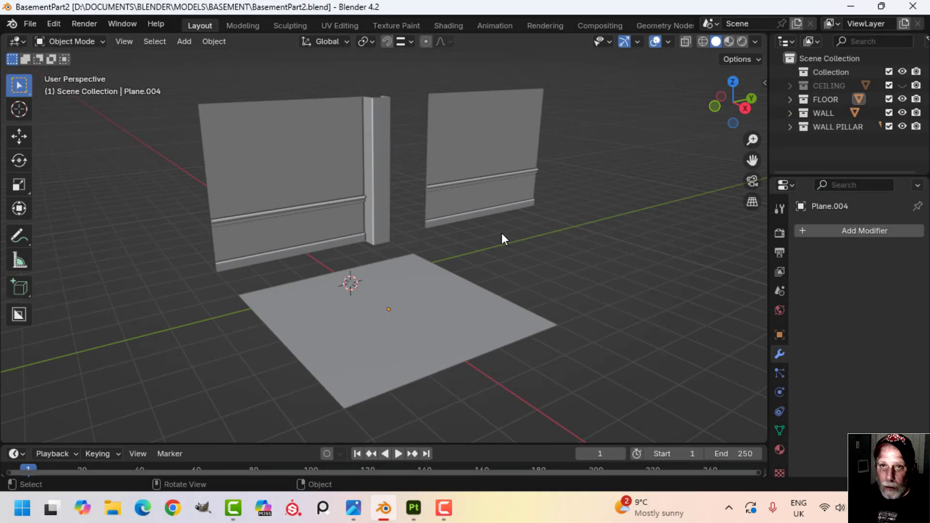
- Examine the mesh of the wall pillar section, including its moldings and skirting
{"action": "mouse_move", "coordinate": [492, 232]}
{"action": "middle_mouse_down"}
{"action": "mouse_move", "coordinate": [467, 231]}
{"action": "mouse_move", "coordinate": [494, 233]}
{"action": "middle_mouse_up"}
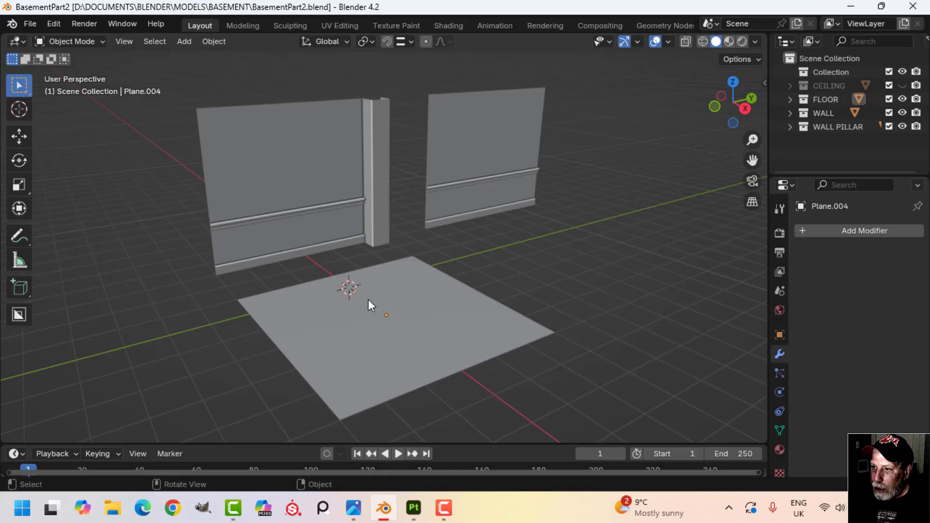
{"action": "scroll", "coordinate": [373, 209], "scroll_direction": "up", "scroll_amount": 4}
{"action": "middle_click_drag", "start_coordinate": [402, 227], "coordinate": [379, 231], "text": "shift"}
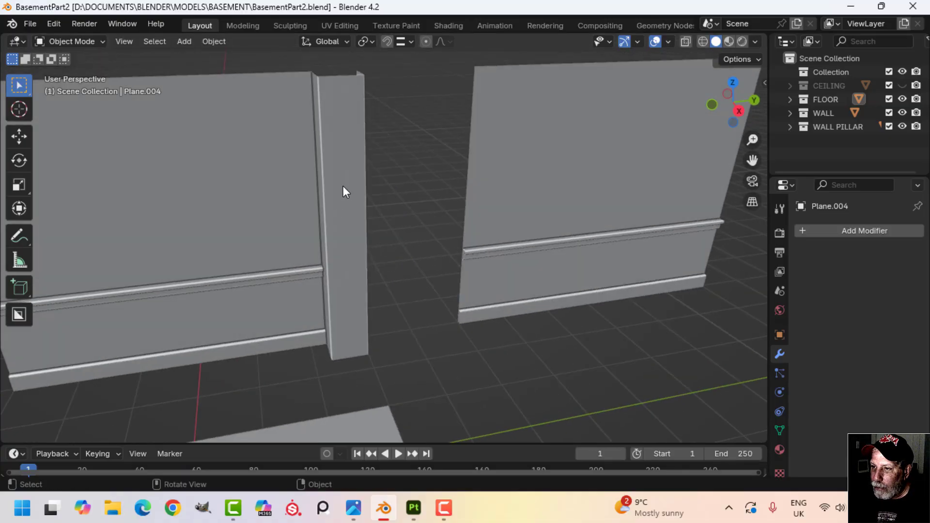
{"action": "scroll", "coordinate": [268, 230], "scroll_direction": "down", "scroll_amount": 4}
{"action": "middle_click_drag", "start_coordinate": [269, 230], "coordinate": [376, 236]}
{"action": "left_click", "coordinate": [335, 214]}
{"action": "key", "text": "Tab"}
{"action": "scroll", "coordinate": [368, 229], "scroll_direction": "up", "scroll_amount": 2}
{"action": "key", "text": "alt+a"}
{"action": "scroll", "coordinate": [380, 235], "scroll_direction": "up", "scroll_amount": 2}
{"action": "key", "text": "Tab"}
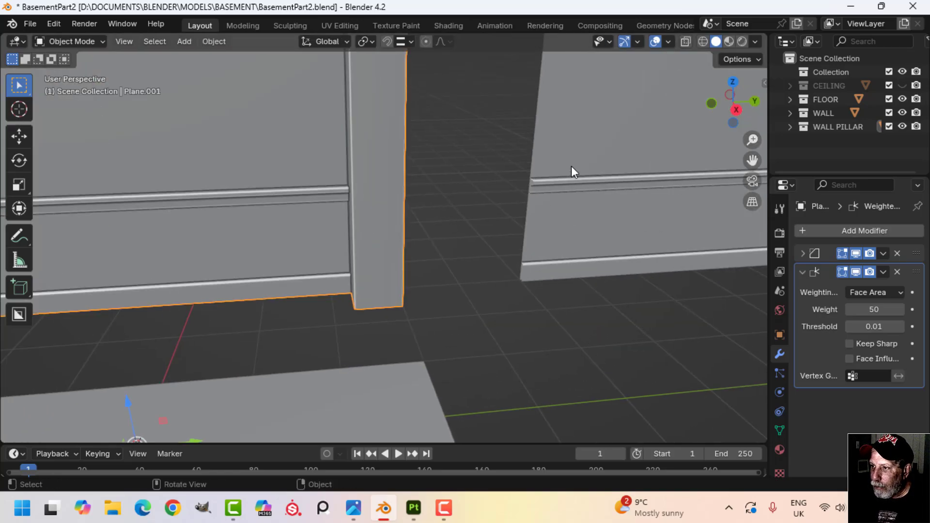
- Inspect the floor plane's mesh and its edge divisions
{"action": "scroll", "coordinate": [400, 285], "scroll_direction": "down", "scroll_amount": 2}
{"action": "middle_click_drag", "start_coordinate": [400, 285], "coordinate": [415, 216], "text": "shift"}
{"action": "left_click", "coordinate": [414, 270]}
{"action": "key", "text": "Tab"}
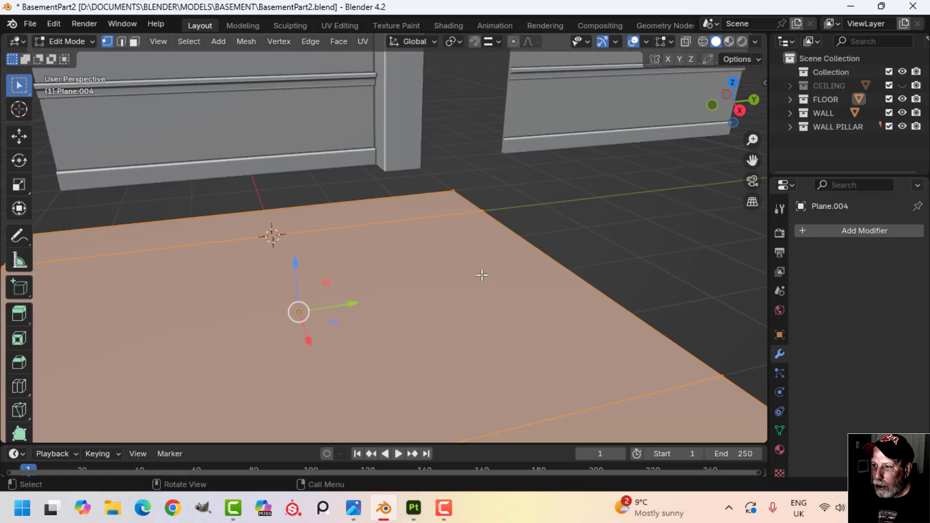
{"action": "scroll", "coordinate": [481, 275], "scroll_direction": "down", "scroll_amount": 4}
{"action": "key", "text": "Tab"}
{"action": "middle_click_drag", "start_coordinate": [459, 262], "coordinate": [293, 178]}
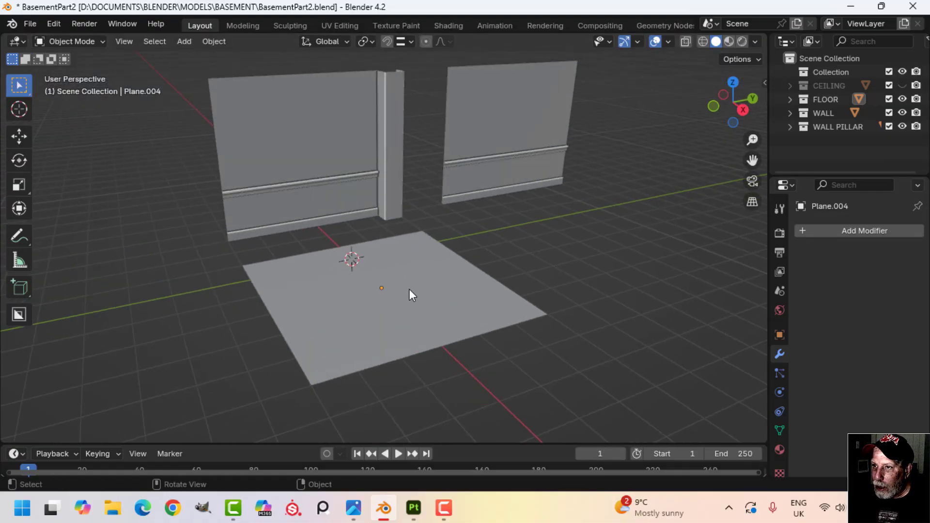
- UV map the floor plane from the top view using Project from View (Bounds)
{"action": "left_click", "coordinate": [337, 24]}
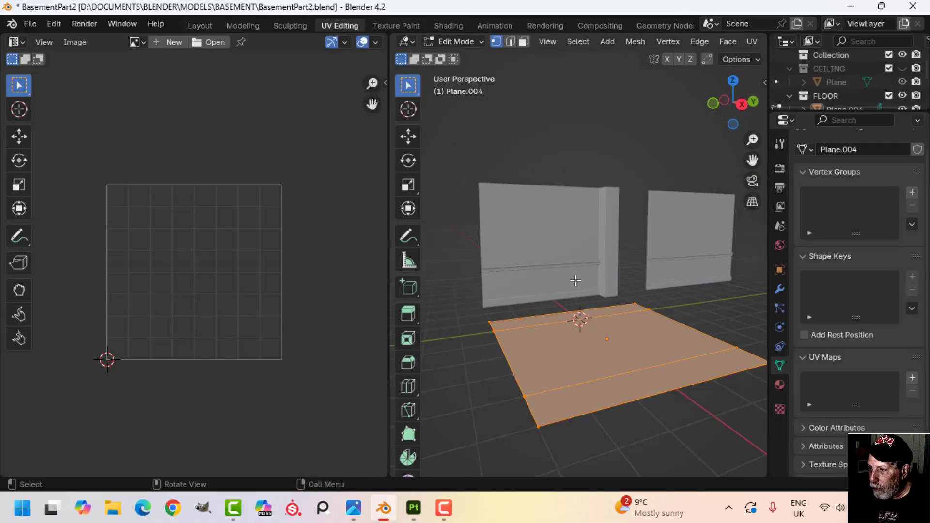
{"action": "key", "text": "Tab"}
{"action": "left_click", "coordinate": [596, 328]}
{"action": "key", "text": "Tab"}
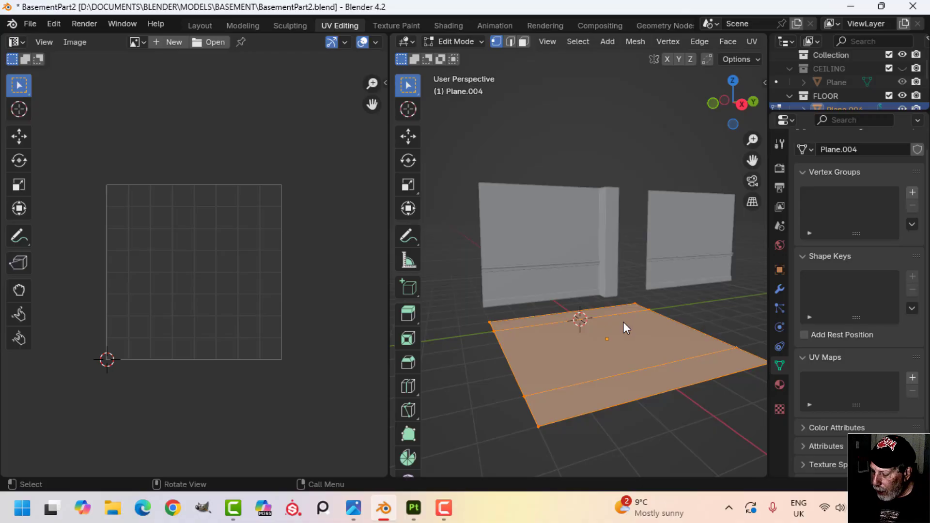
{"action": "key", "text": "KP_7"}
{"action": "middle_click_drag", "start_coordinate": [687, 278], "coordinate": [587, 256], "text": "shift"}
{"action": "scroll", "coordinate": [590, 289], "scroll_direction": "up", "scroll_amount": 1}
{"action": "key", "text": "u"}
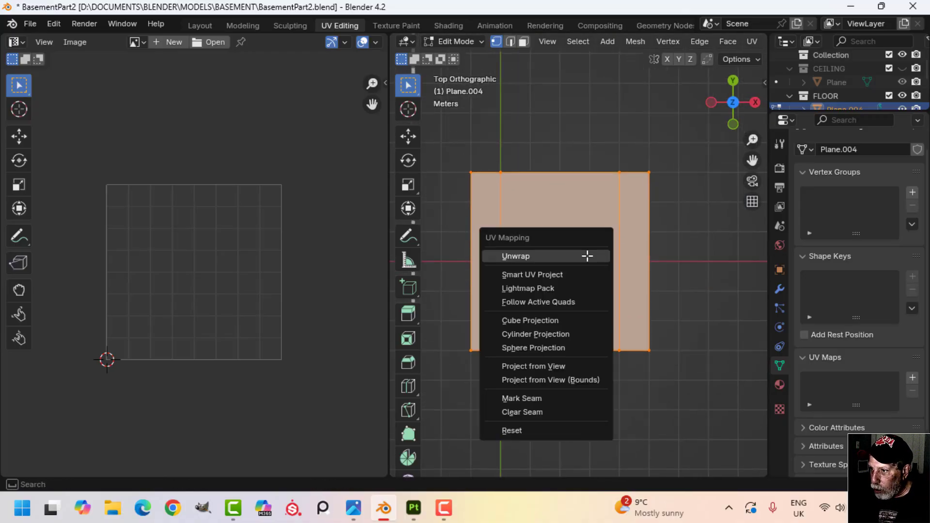
{"action": "left_click", "coordinate": [556, 379]}
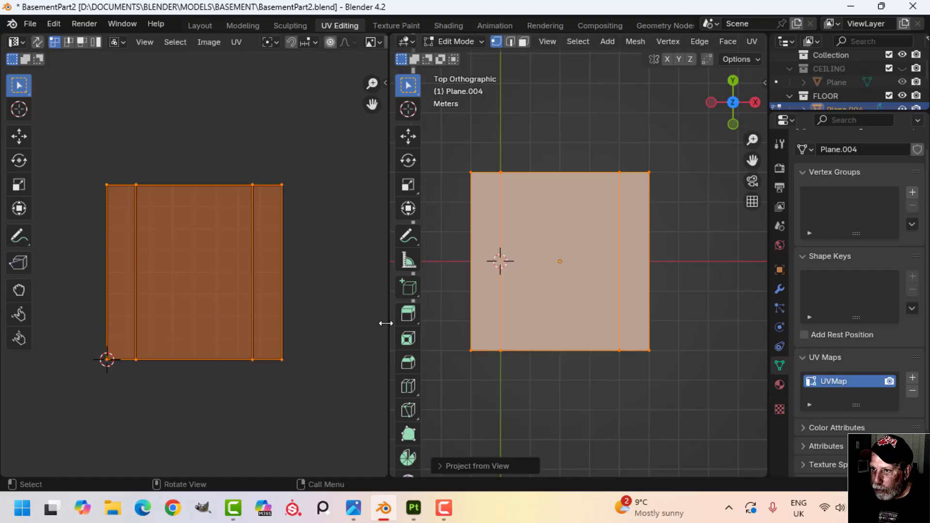
- Unwrap the wall section with the pillar and pack its UV islands with UVPackmaster3
{"action": "key", "text": "Tab"}
{"action": "middle_click_drag", "start_coordinate": [627, 263], "coordinate": [585, 246]}
{"action": "left_click", "coordinate": [572, 213]}
{"action": "key", "text": "Tab"}
{"action": "key", "text": "u"}
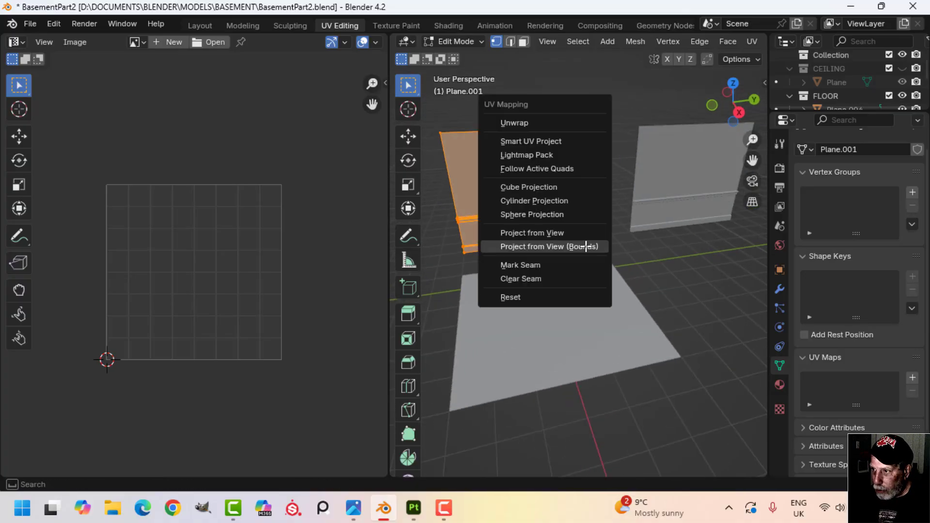
{"action": "left_click", "coordinate": [537, 126]}
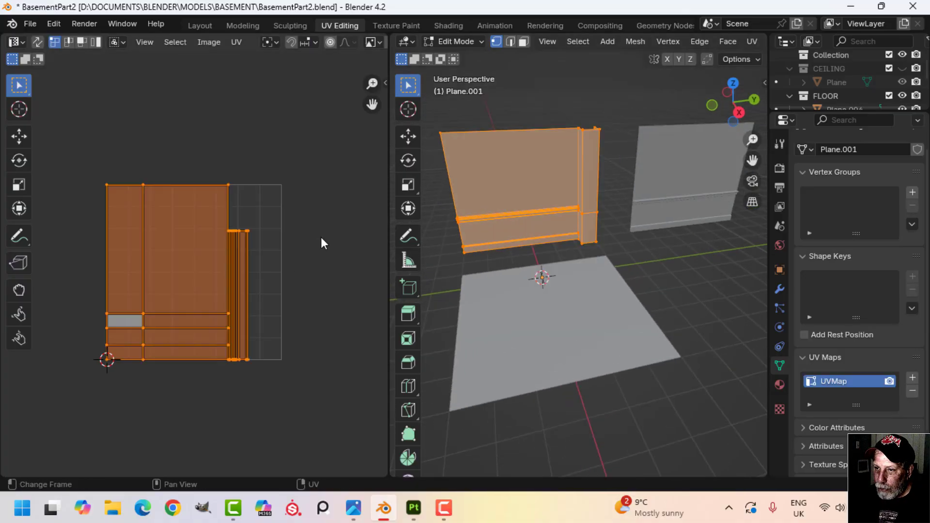
{"action": "key", "text": "n"}
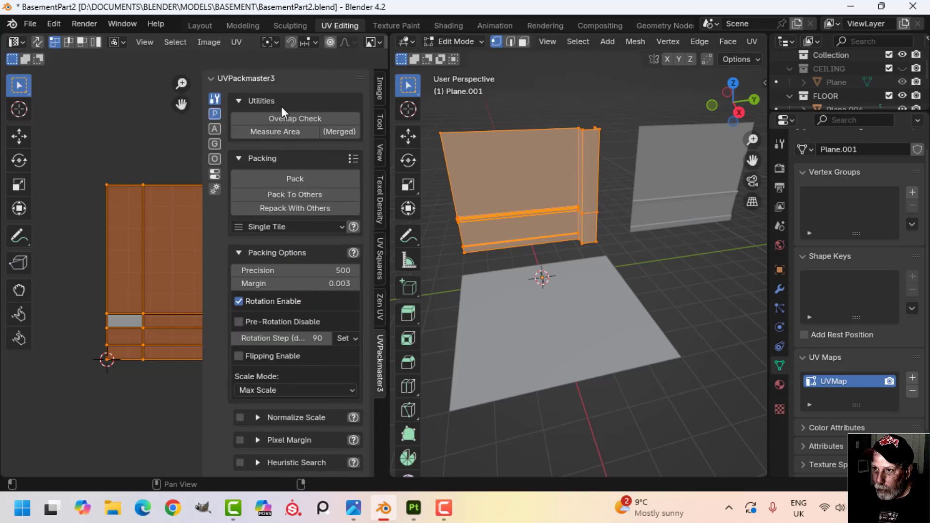
{"action": "left_click", "coordinate": [296, 175]}
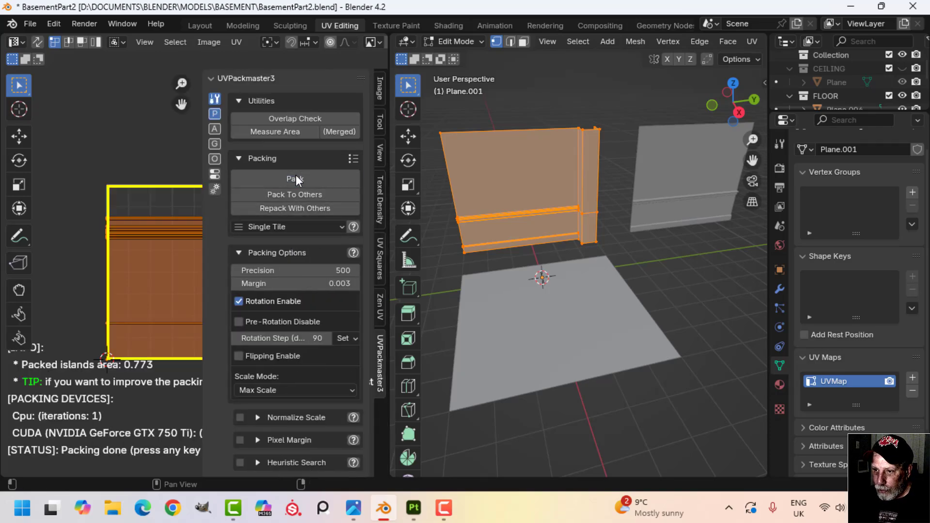
{"action": "key", "text": "n"}
- Unwrap the plain wall section without a pillar and pack its UV islands with UVPackmaster3
{"action": "key", "text": "Tab"}
{"action": "left_click", "coordinate": [650, 178]}
{"action": "key", "text": "Tab"}
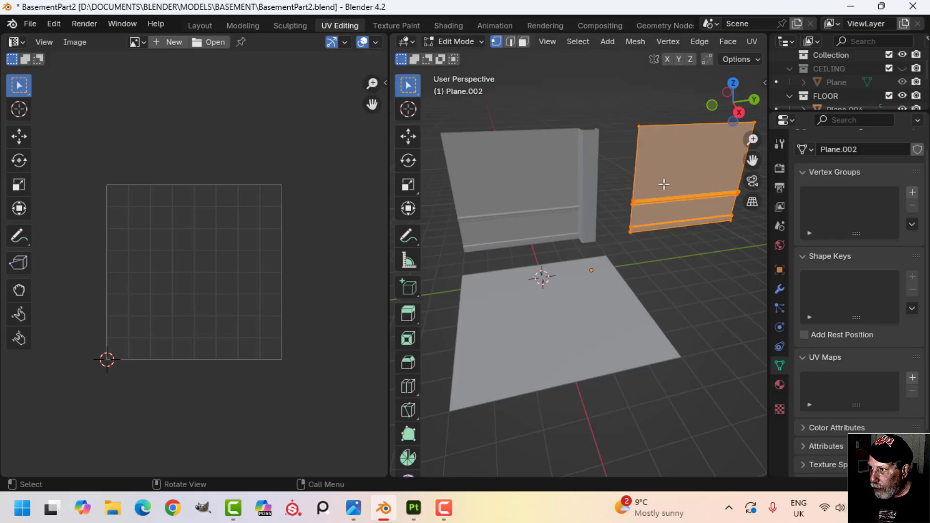
{"action": "key", "text": "u"}
{"action": "left_click", "coordinate": [605, 191]}
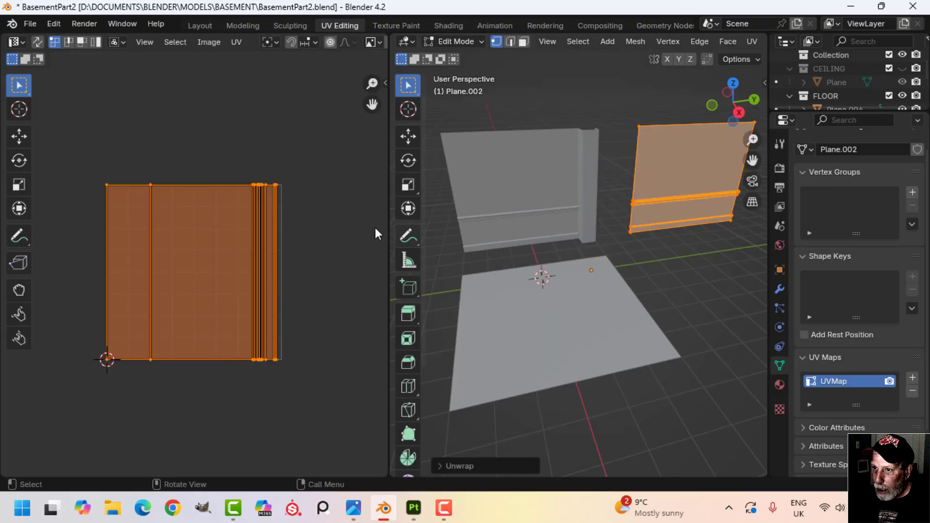
{"action": "key", "text": "n"}
{"action": "left_click", "coordinate": [326, 178]}
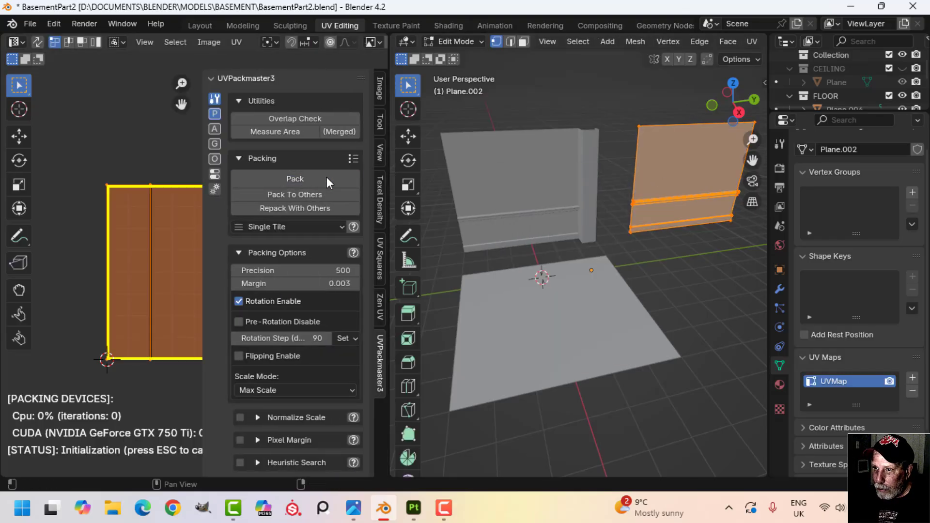
{"action": "key", "text": "n"}
- Check the materials assigned to the floor plane and to both wall sections
{"action": "key", "text": "Tab"}
{"action": "middle_click_drag", "start_coordinate": [627, 211], "coordinate": [544, 208]}
{"action": "key", "text": "a"}
{"action": "left_click", "coordinate": [588, 297]}
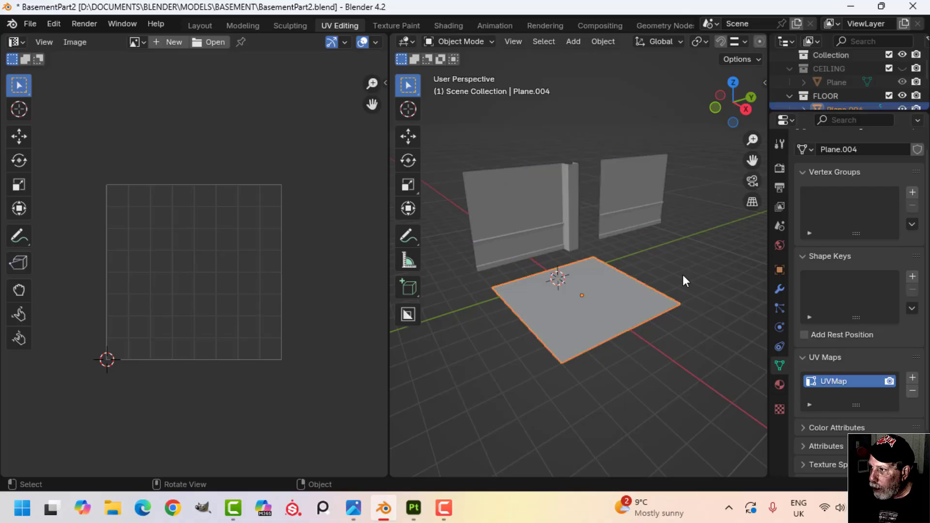
{"action": "left_click", "coordinate": [779, 384]}
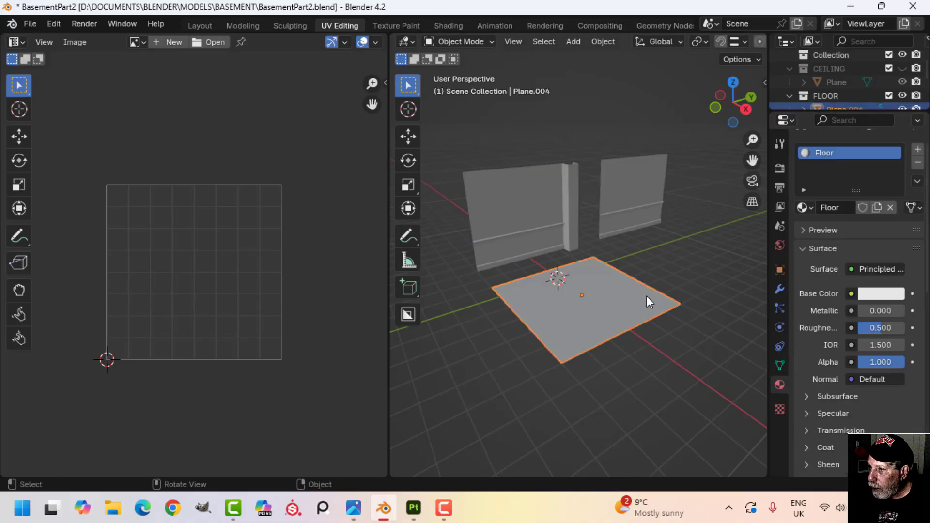
{"action": "left_click", "coordinate": [548, 222]}
{"action": "left_click", "coordinate": [633, 187]}
- Select the floor and both wall sections and open the file commands for exporting the meshes
{"action": "key", "text": "a"}
{"action": "mouse_move", "coordinate": [567, 260]}
{"action": "middle_mouse_down"}
{"action": "mouse_move", "coordinate": [586, 274]}
{"action": "mouse_move", "coordinate": [516, 234]}
{"action": "mouse_move", "coordinate": [575, 249]}
{"action": "middle_mouse_up"}
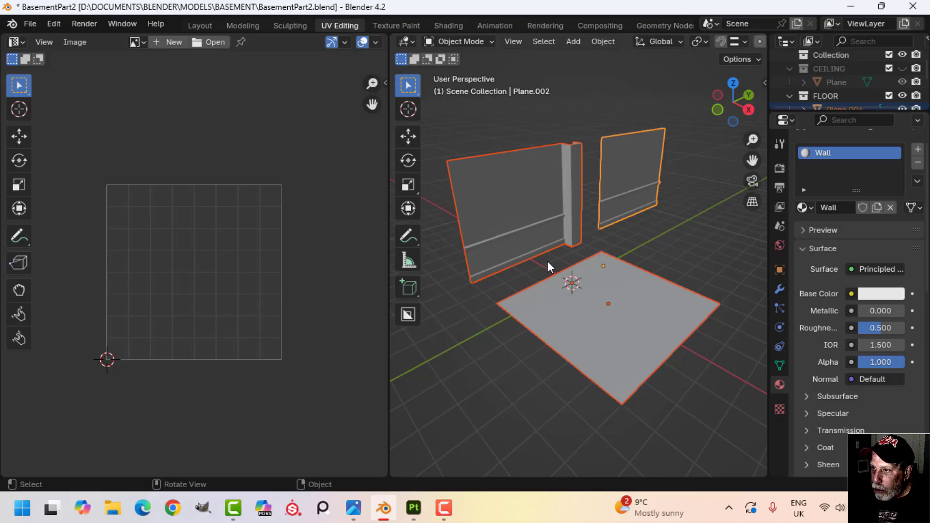
{"action": "left_click", "coordinate": [25, 24]}
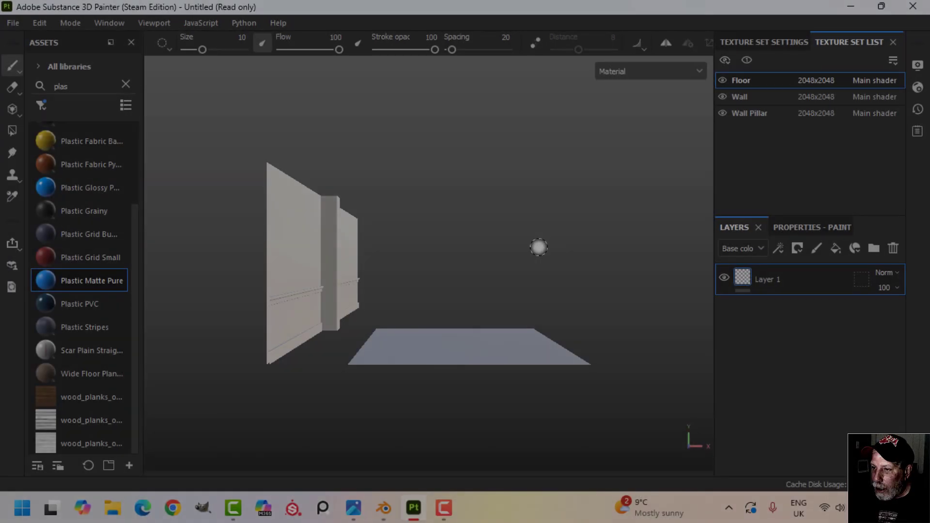
- Switch to Substance 3D Painter and set the viewport's environment map to Atelier
{"action": "left_click_drag", "start_coordinate": [539, 247], "coordinate": [473, 249], "text": "alt"}
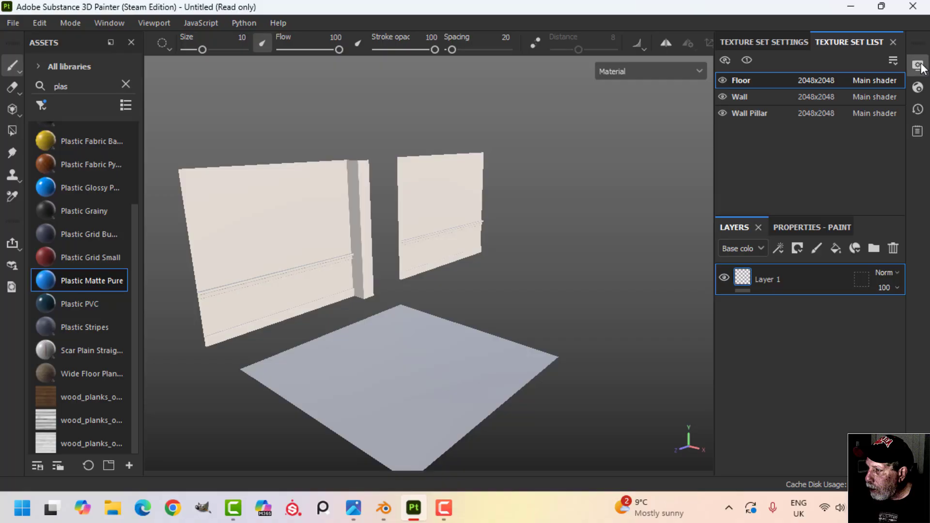
{"action": "left_click", "coordinate": [918, 66]}
{"action": "left_click", "coordinate": [647, 122]}
{"action": "left_click", "coordinate": [780, 181]}
{"action": "left_click", "coordinate": [751, 224]}
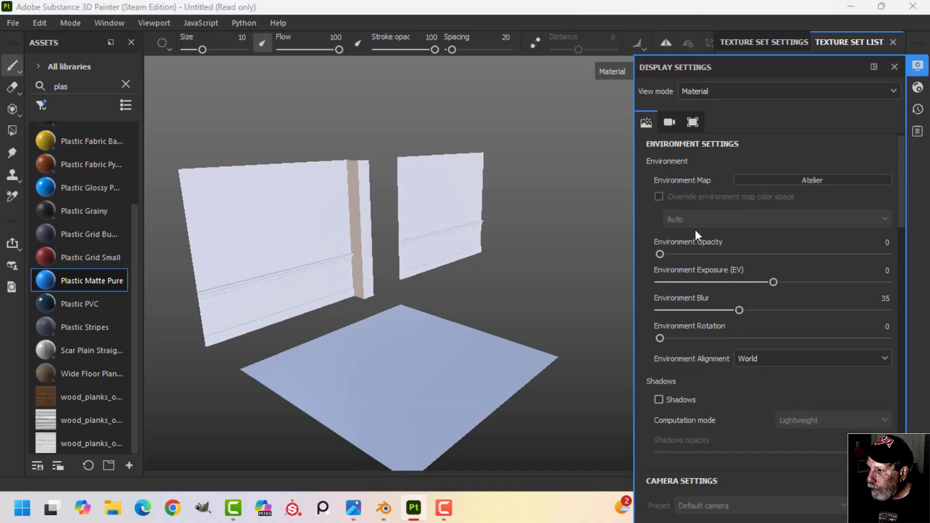
- Activate temporal anti-aliasing in the camera display settings and close the settings
{"action": "scroll", "coordinate": [695, 242], "scroll_direction": "down", "scroll_amount": 7}
{"action": "scroll", "coordinate": [712, 272], "scroll_direction": "down", "scroll_amount": 5}
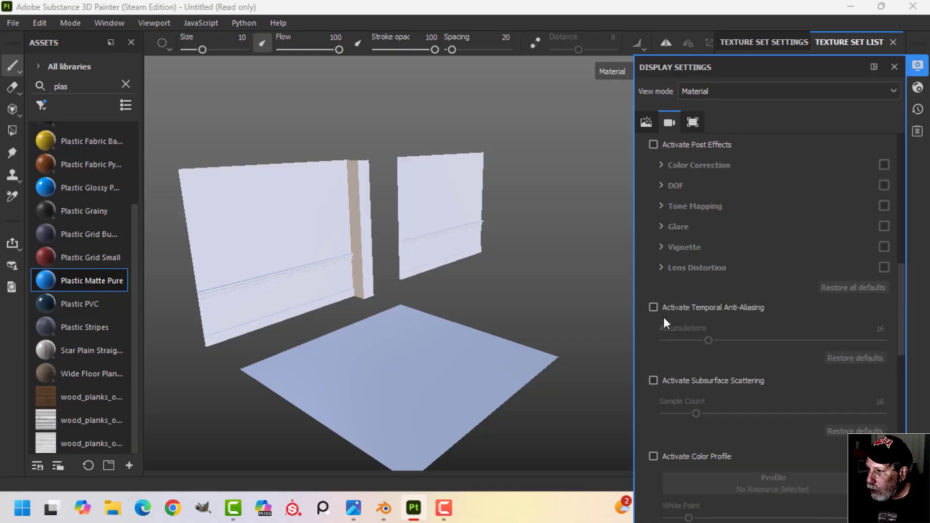
{"action": "left_click", "coordinate": [653, 307]}
{"action": "left_click", "coordinate": [918, 66]}
{"action": "left_click_drag", "start_coordinate": [637, 214], "coordinate": [594, 235], "text": "alt"}
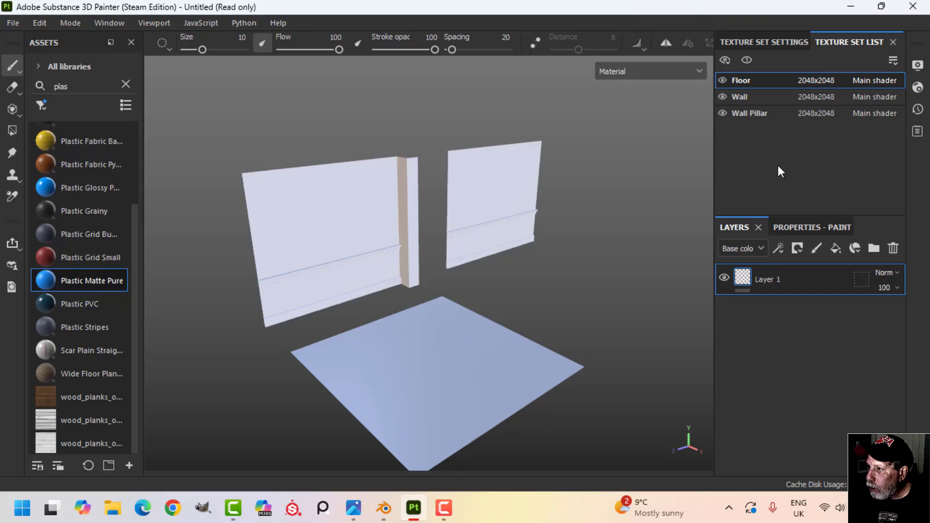
- Open mesh map baking and set the output size to 2048
{"action": "left_click", "coordinate": [769, 42]}
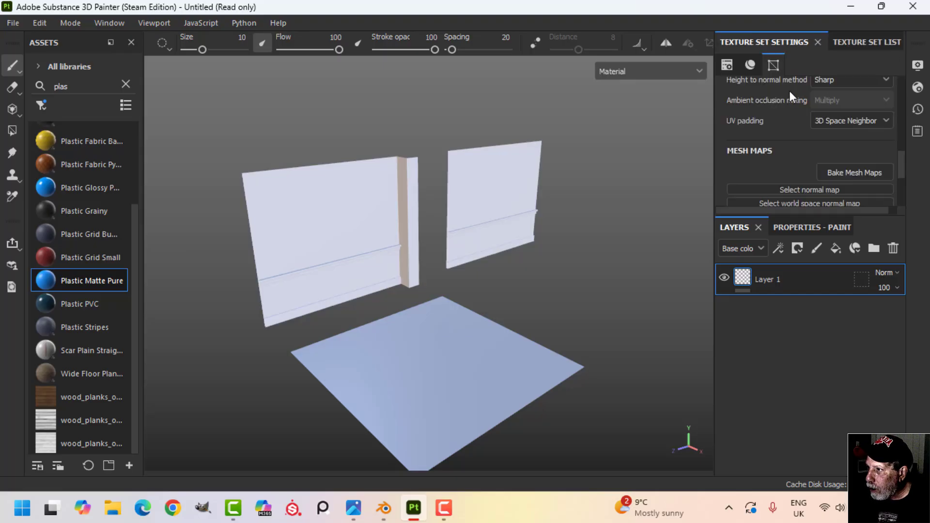
{"action": "scroll", "coordinate": [799, 92], "scroll_direction": "down", "scroll_amount": 3}
{"action": "left_click", "coordinate": [859, 91]}
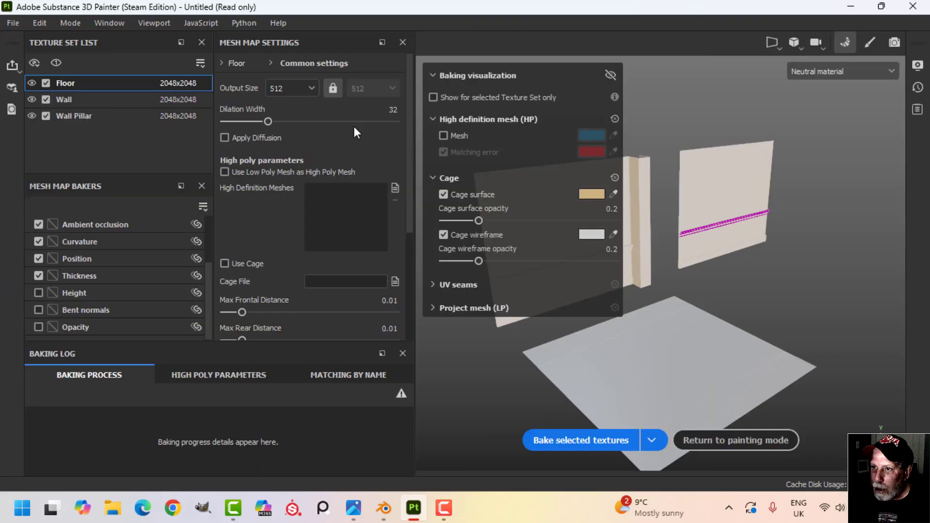
{"action": "left_click", "coordinate": [291, 86]}
{"action": "left_click", "coordinate": [277, 188]}
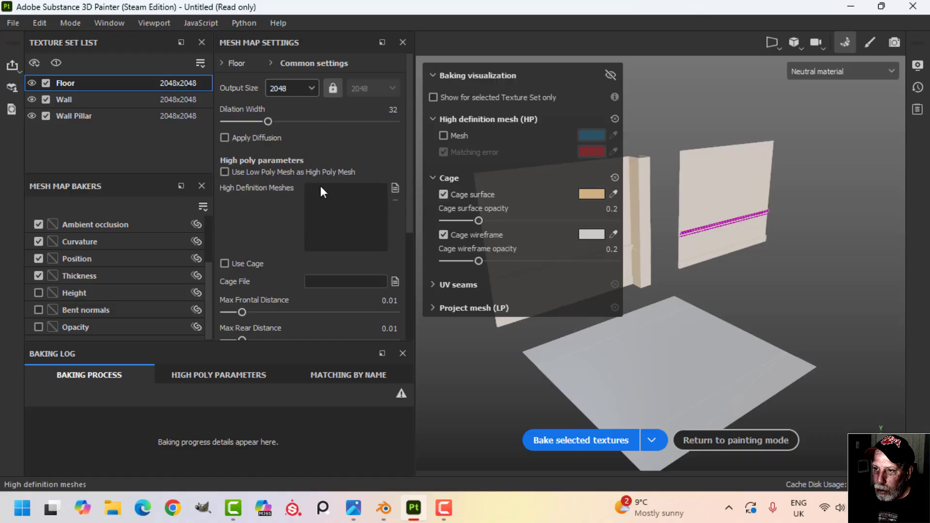
- Exclude the Thickness map from the mesh maps selected for baking
{"action": "scroll", "coordinate": [38, 272], "scroll_direction": "up", "scroll_amount": 2}
{"action": "left_click", "coordinate": [39, 275]}
{"action": "scroll", "coordinate": [39, 275], "scroll_direction": "down", "scroll_amount": 1}
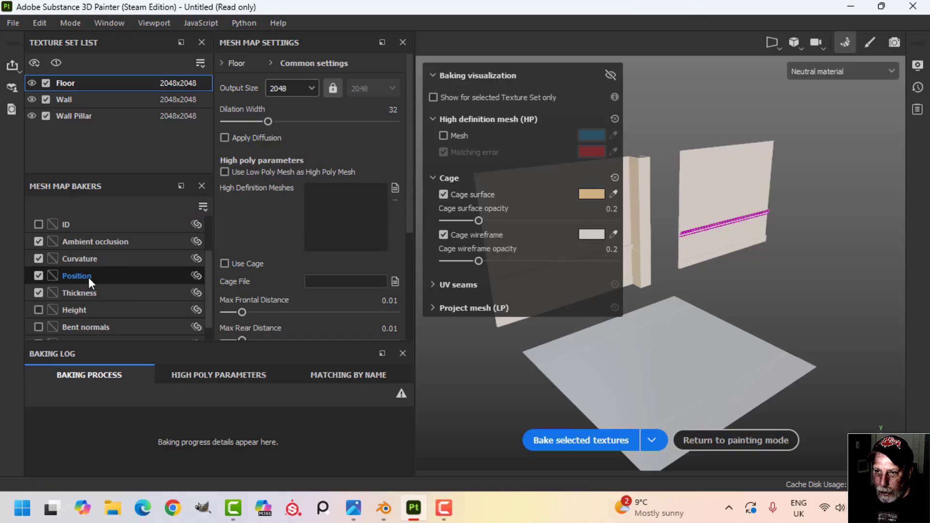
{"action": "left_click", "coordinate": [43, 293]}
- Set the baking antialiasing to Supersampling 4x and bake the selected textures for Floor, Wall and Wall Pillar
{"action": "scroll", "coordinate": [313, 297], "scroll_direction": "down", "scroll_amount": 2}
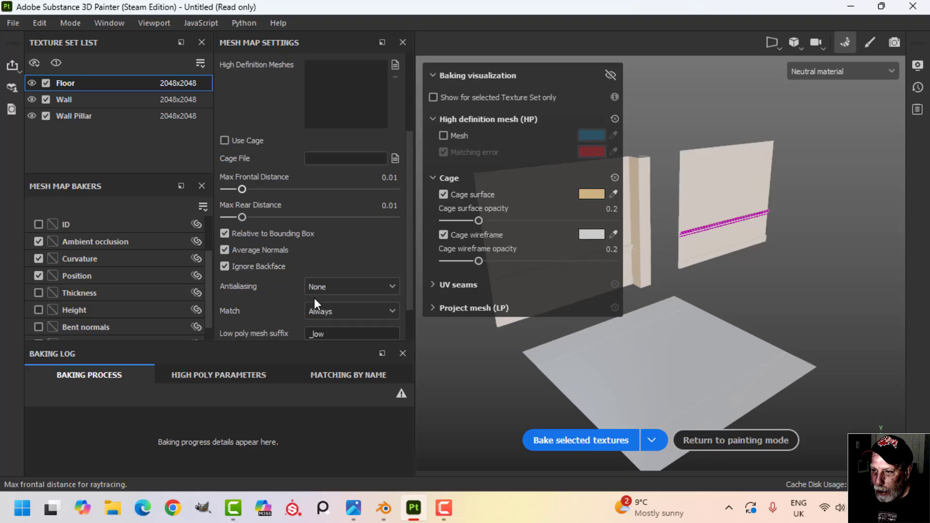
{"action": "left_click", "coordinate": [326, 284]}
{"action": "left_click", "coordinate": [330, 319]}
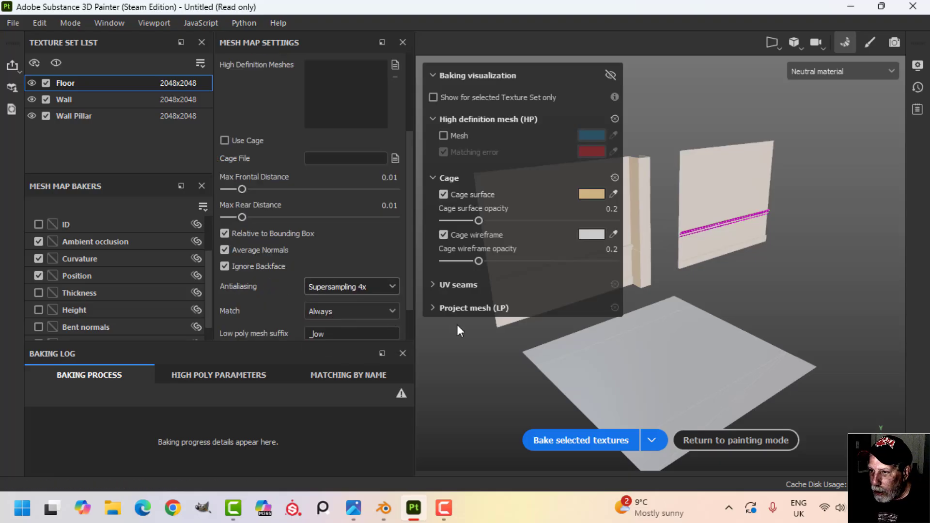
{"action": "left_click", "coordinate": [572, 437]}
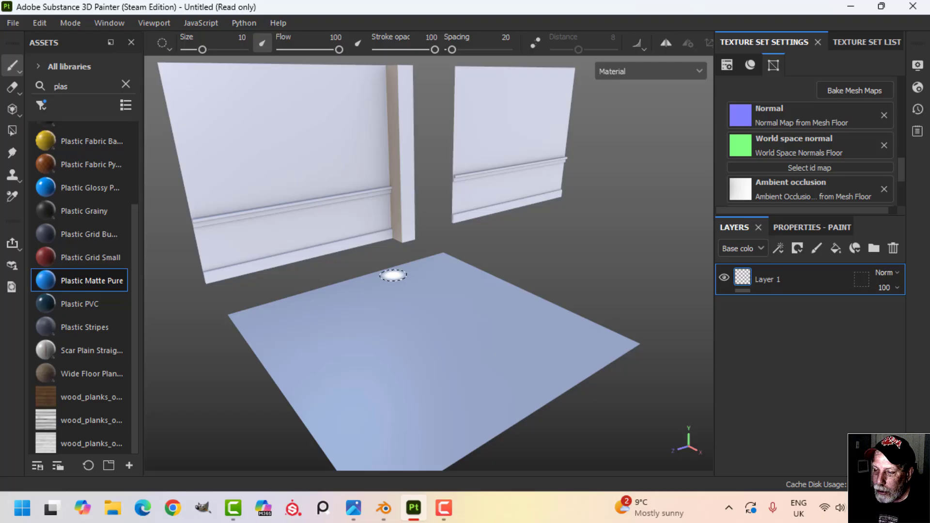
- Show the list of texture sets and delete Layer 1 from the Floor texture set
{"action": "scroll", "coordinate": [387, 272], "scroll_direction": "down", "scroll_amount": 2}
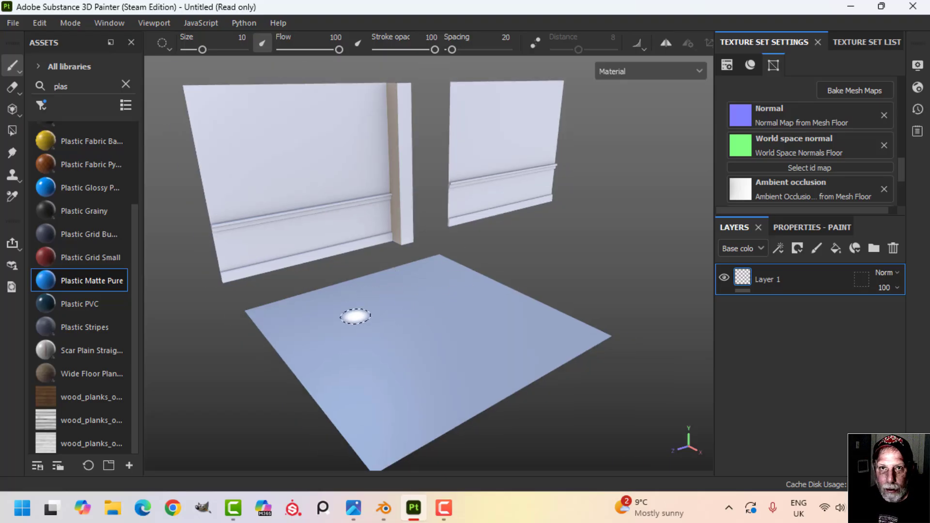
{"action": "scroll", "coordinate": [421, 293], "scroll_direction": "down", "scroll_amount": 3}
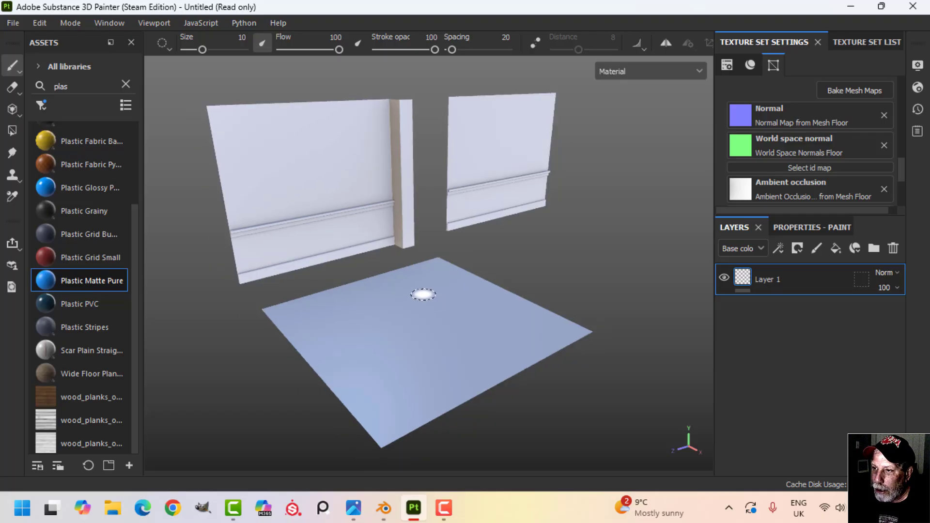
{"action": "left_click_drag", "start_coordinate": [411, 288], "coordinate": [434, 278], "text": "alt"}
{"action": "left_click", "coordinate": [847, 42]}
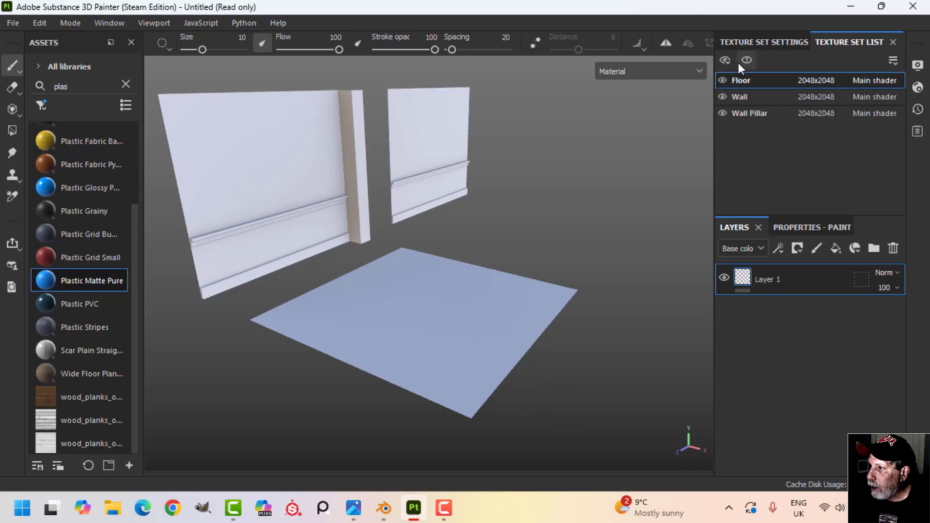
{"action": "left_click", "coordinate": [890, 248]}
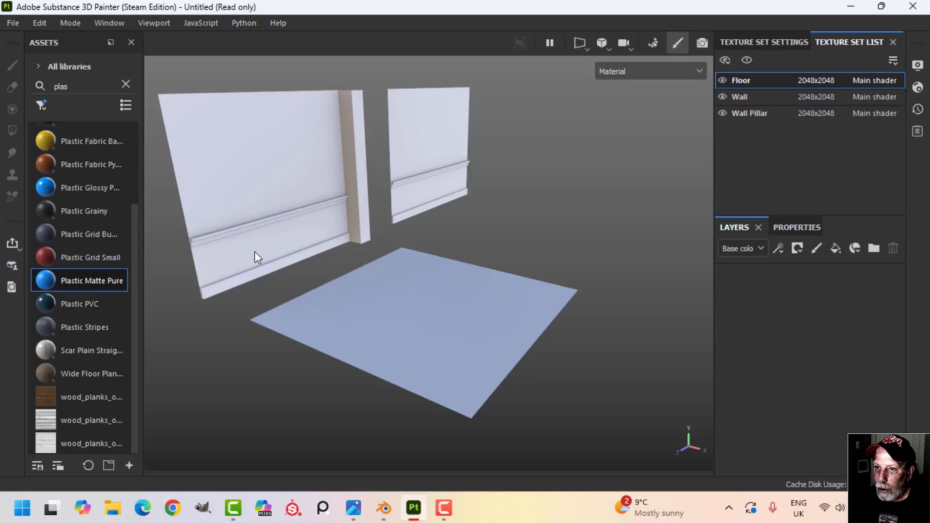
- Search the assets for "conc" and add the Concrete Simple material as a layer on the Floor texture set
{"action": "left_click", "coordinate": [125, 84]}
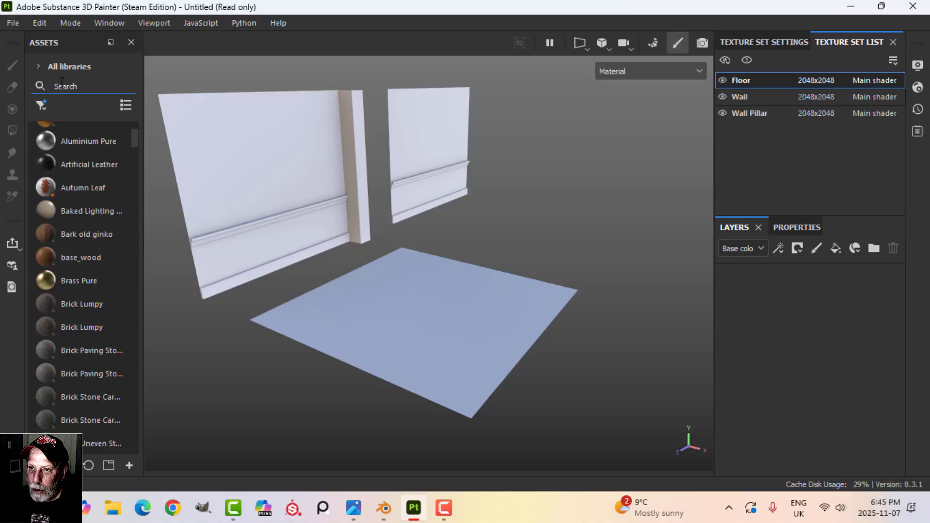
{"action": "type", "text": "conc"}
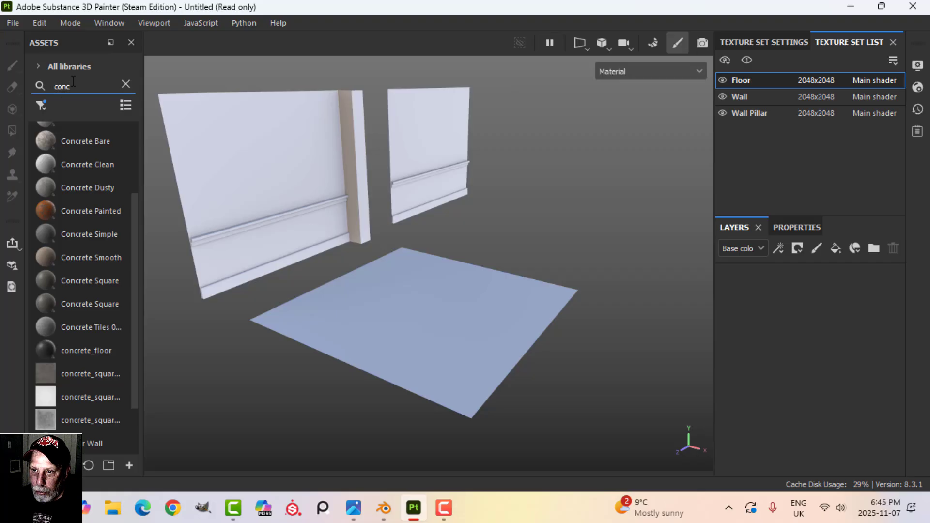
{"action": "left_click_drag", "start_coordinate": [89, 236], "coordinate": [761, 326]}
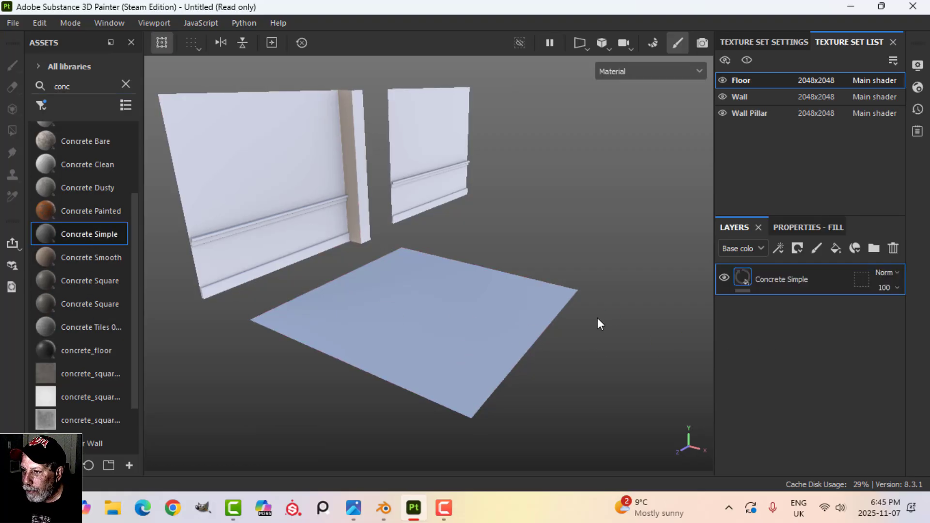
{"action": "scroll", "coordinate": [591, 322], "scroll_direction": "up", "scroll_amount": 5}
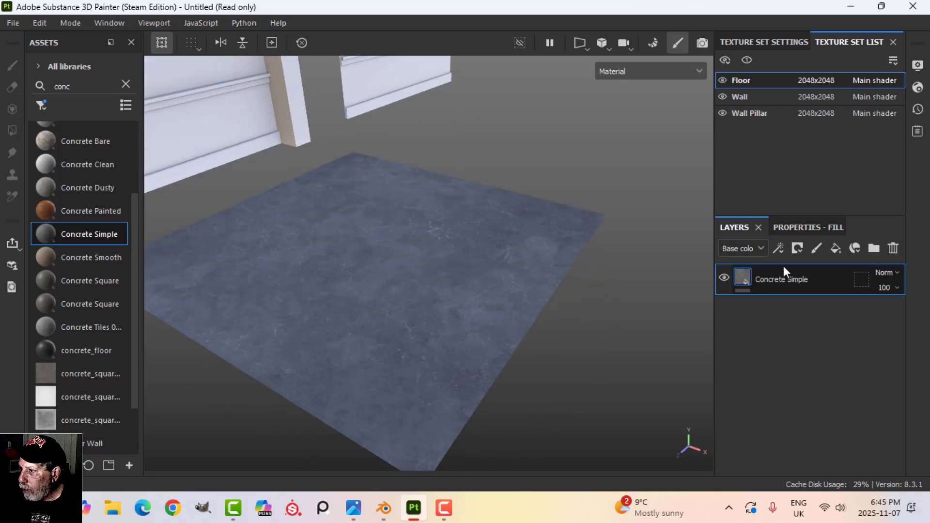
- Set the Cracks parameter of the Concrete Simple layer to 0
{"action": "left_click", "coordinate": [796, 226]}
{"action": "scroll", "coordinate": [817, 398], "scroll_direction": "down", "scroll_amount": 3}
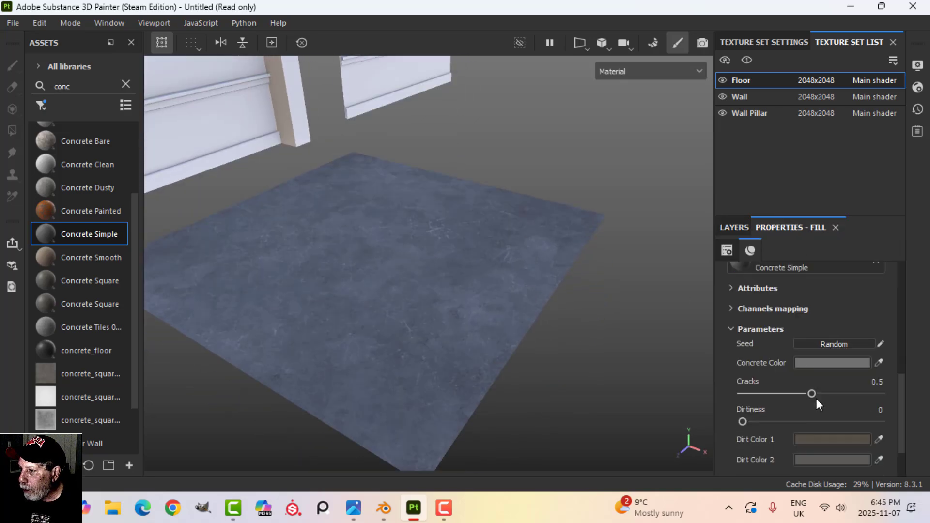
{"action": "left_click", "coordinate": [865, 381]}
{"action": "type", "text": "0"}
{"action": "key", "text": "Return"}
- Set the Height Range in the concrete material's technical parameters to 0
{"action": "scroll", "coordinate": [815, 404], "scroll_direction": "down", "scroll_amount": 2}
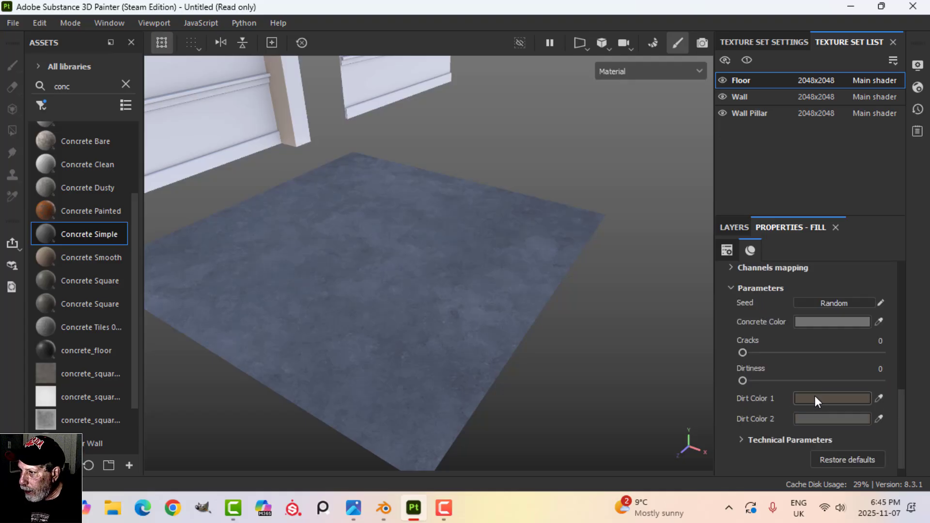
{"action": "scroll", "coordinate": [787, 375], "scroll_direction": "down", "scroll_amount": 1}
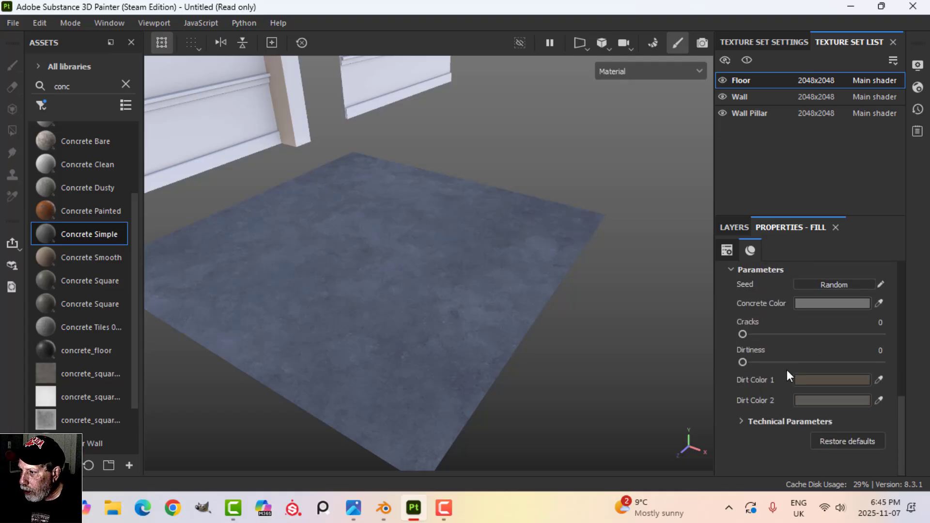
{"action": "left_click", "coordinate": [740, 422]}
{"action": "scroll", "coordinate": [789, 403], "scroll_direction": "down", "scroll_amount": 5}
{"action": "scroll", "coordinate": [783, 407], "scroll_direction": "down", "scroll_amount": 5}
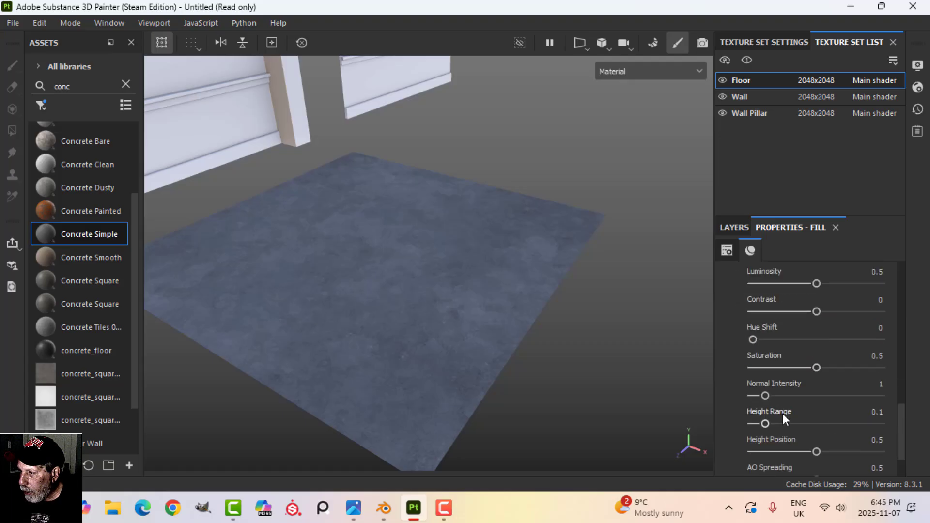
{"action": "left_click", "coordinate": [863, 413]}
{"action": "type", "text": "0"}
{"action": "key", "text": "Return"}
- Set the concrete layer's tiling to 3 and nudge its rotation slightly
{"action": "left_click_drag", "start_coordinate": [445, 294], "coordinate": [487, 300], "text": "alt"}
{"action": "scroll", "coordinate": [766, 319], "scroll_direction": "up", "scroll_amount": 3}
{"action": "scroll", "coordinate": [765, 322], "scroll_direction": "up", "scroll_amount": 6}
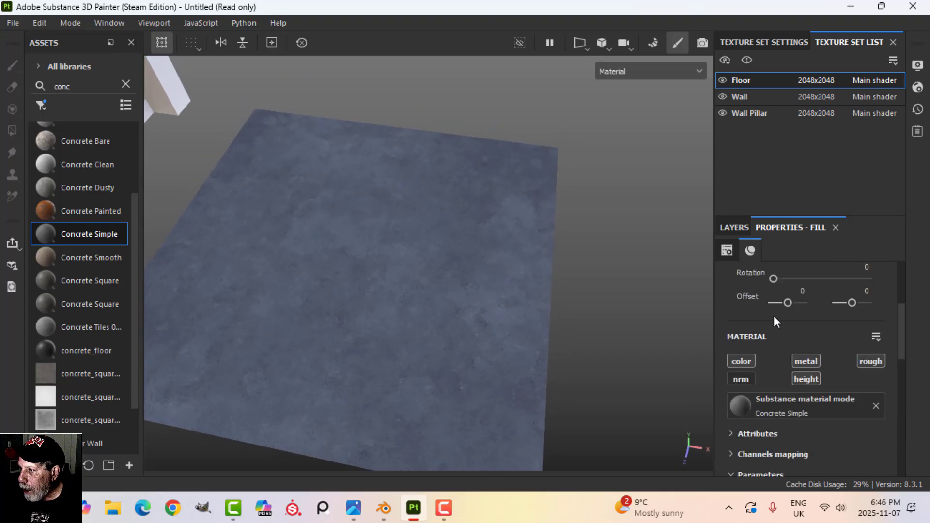
{"action": "left_click", "coordinate": [792, 282]}
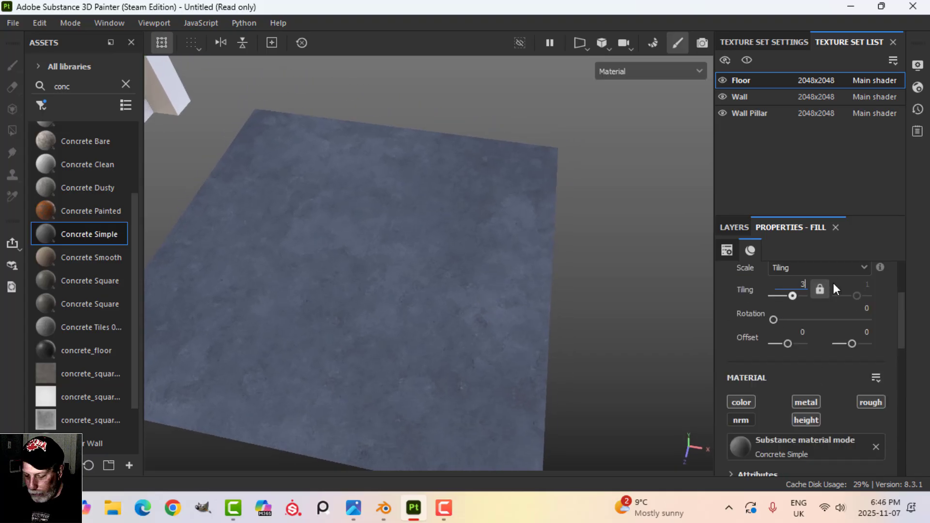
{"action": "type", "text": "3"}
{"action": "key", "text": "Return"}
{"action": "left_click_drag", "start_coordinate": [781, 322], "coordinate": [784, 322]}
{"action": "scroll", "coordinate": [732, 359], "scroll_direction": "down", "scroll_amount": 2}
{"action": "left_click_drag", "start_coordinate": [469, 278], "coordinate": [521, 269], "text": "alt"}
- Add a fill layer with a black mask and reveal it on the floor's wide centre strip using Polygon Fill
{"action": "left_click", "coordinate": [727, 227]}
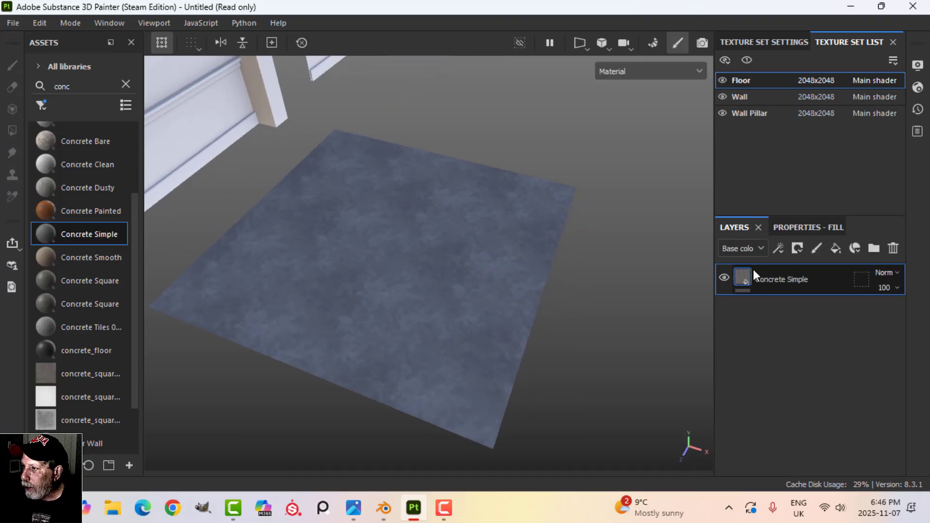
{"action": "left_click", "coordinate": [834, 249]}
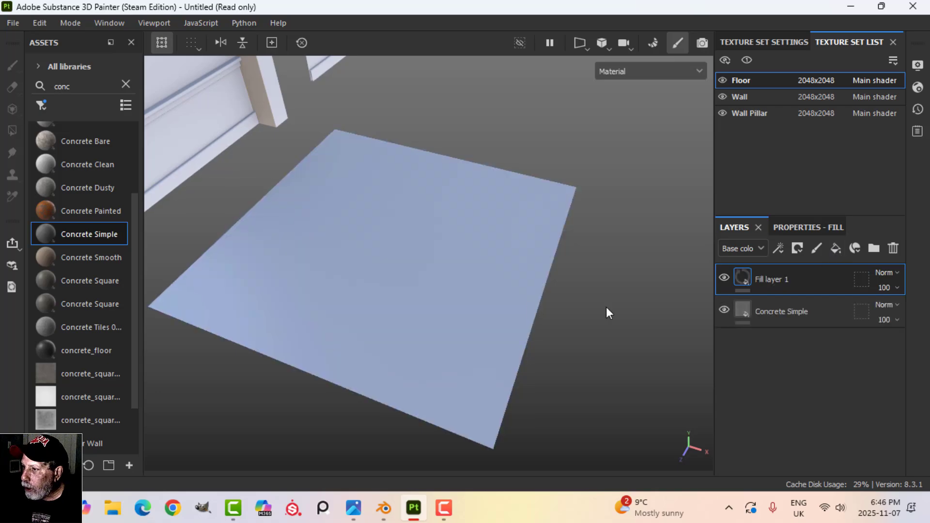
{"action": "left_click", "coordinate": [794, 250]}
{"action": "left_click", "coordinate": [808, 277]}
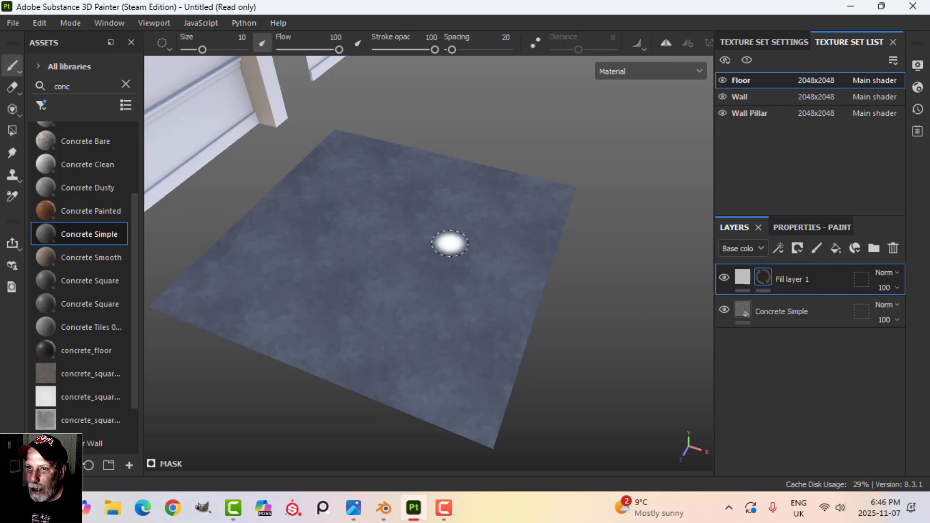
{"action": "left_click", "coordinate": [13, 130]}
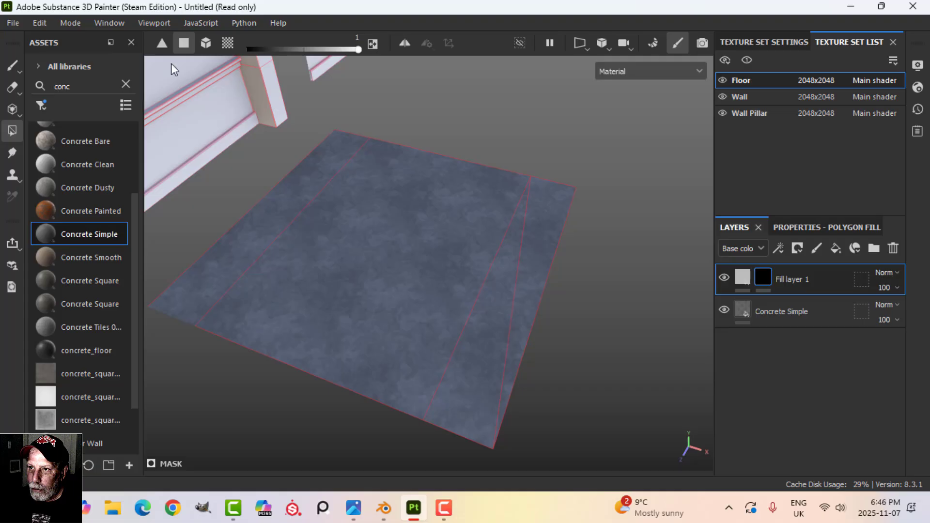
{"action": "left_click", "coordinate": [391, 242]}
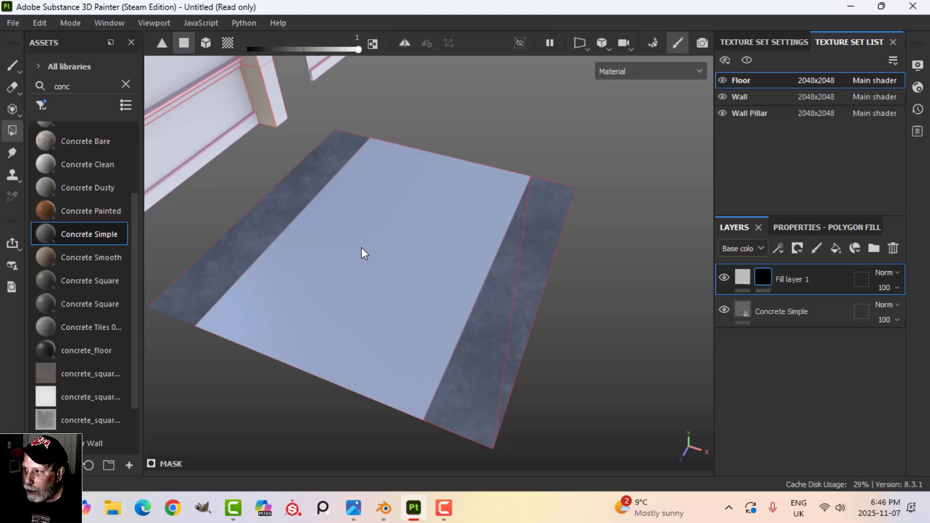
- Place Fill layer 1 inside a new folder that carries a copy of the fill layer's mask
{"action": "left_click", "coordinate": [873, 248]}
{"action": "left_click_drag", "start_coordinate": [738, 309], "coordinate": [801, 293]}
{"action": "left_click", "coordinate": [769, 309]}
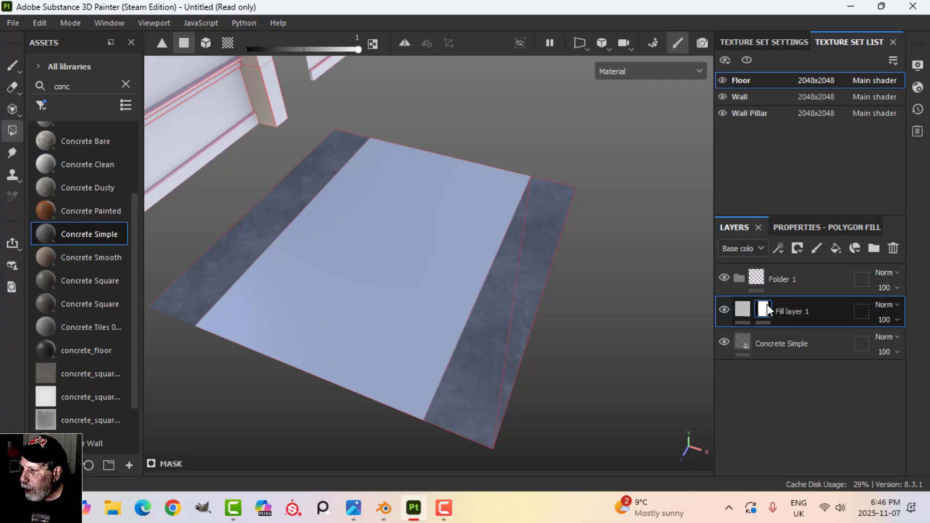
{"action": "right_click", "coordinate": [769, 308]}
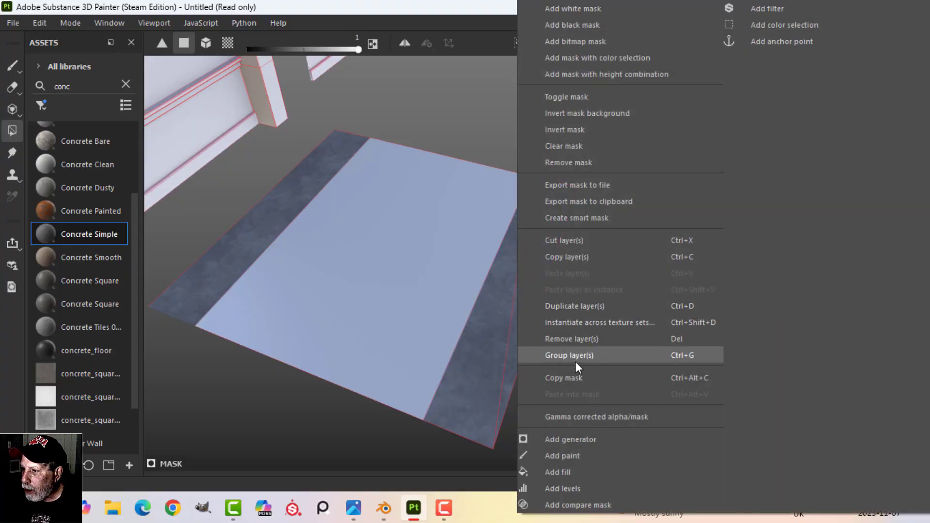
{"action": "left_click", "coordinate": [576, 378]}
{"action": "left_click", "coordinate": [782, 278]}
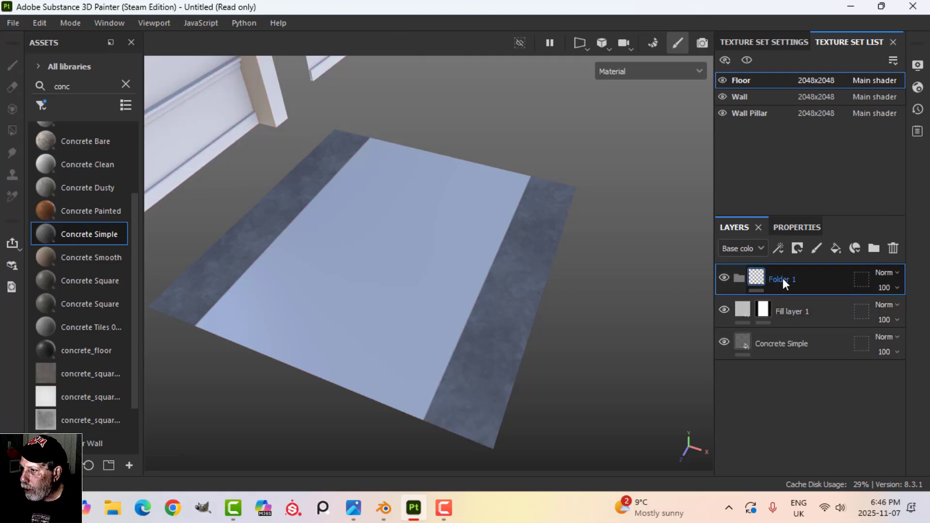
{"action": "right_click", "coordinate": [783, 278]}
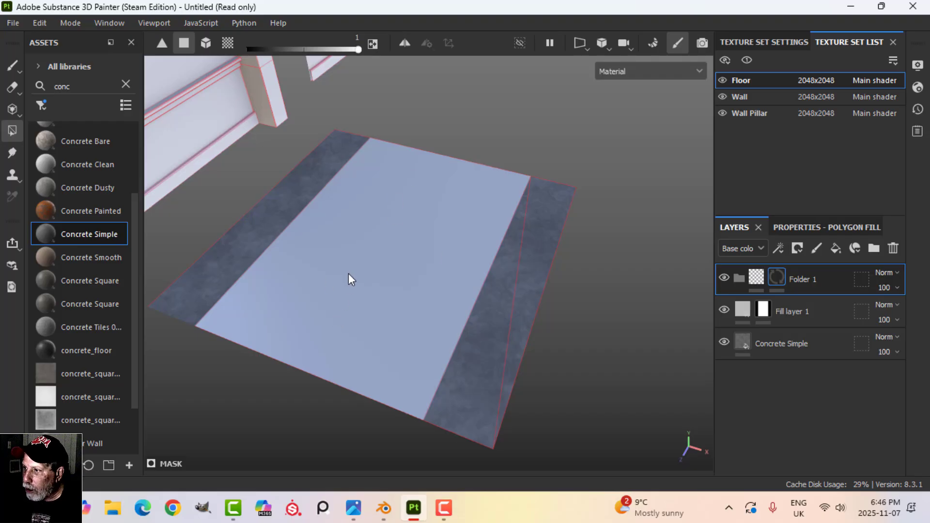
{"action": "left_click", "coordinate": [744, 307]}
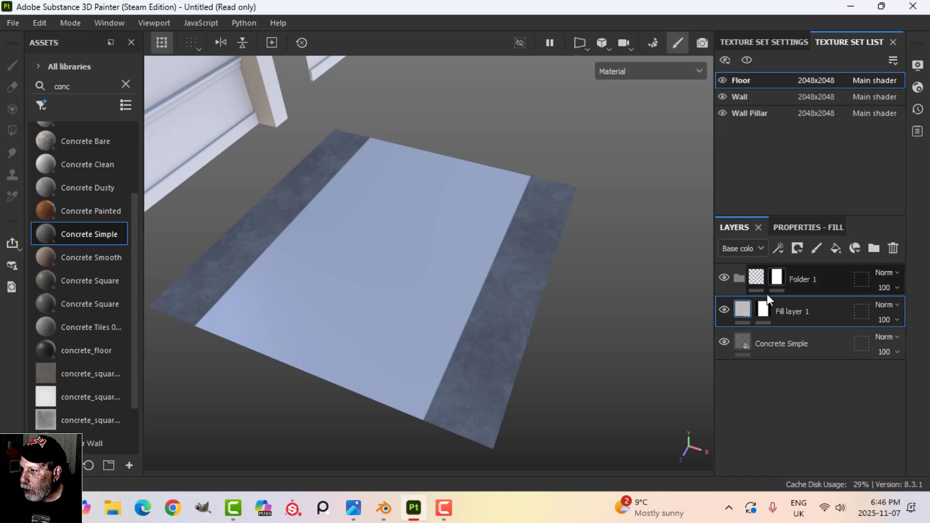
{"action": "left_click_drag", "start_coordinate": [746, 307], "coordinate": [760, 280]}
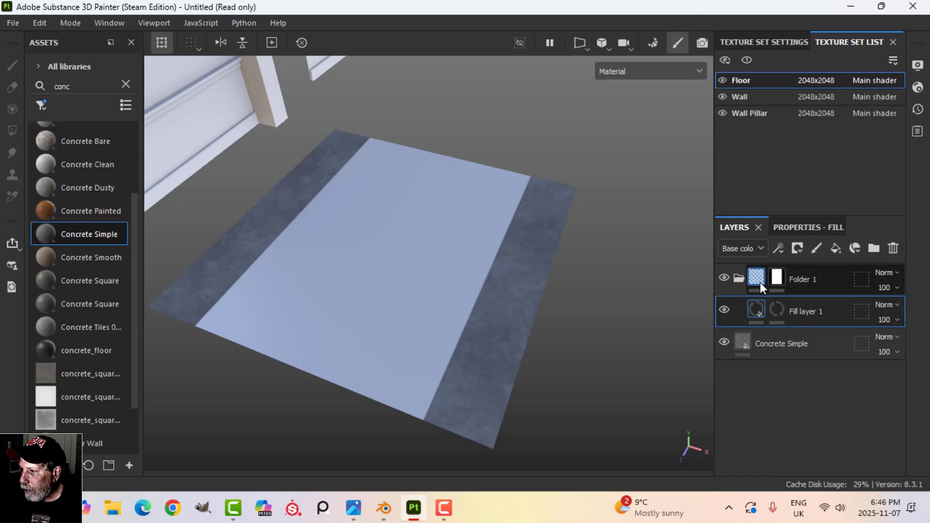
- Limit Fill layer 1 to the color, roughness and height channels and raise its height to about 0.78
{"action": "left_click", "coordinate": [794, 226]}
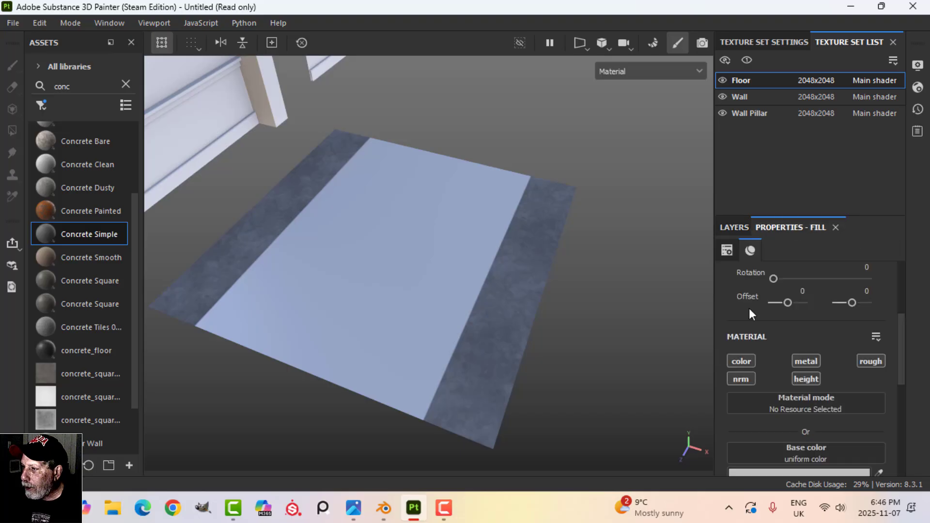
{"action": "left_click", "coordinate": [741, 362], "text": "alt"}
{"action": "left_click", "coordinate": [865, 359]}
{"action": "left_click", "coordinate": [807, 379]}
{"action": "scroll", "coordinate": [830, 387], "scroll_direction": "down", "scroll_amount": 3}
{"action": "left_click_drag", "start_coordinate": [801, 472], "coordinate": [860, 474]}
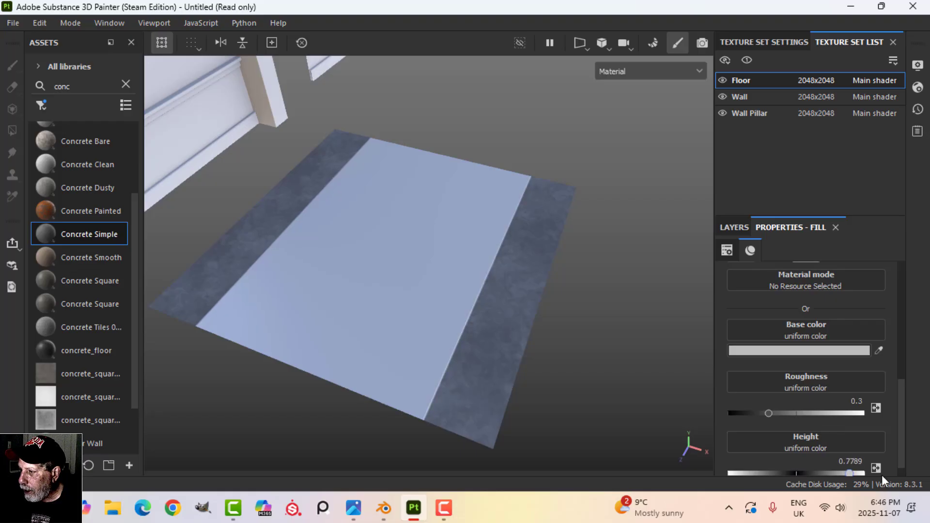
- Add a fill to Fill layer 1's mask and assign Tile Generator as its grayscale source
{"action": "left_click", "coordinate": [736, 228]}
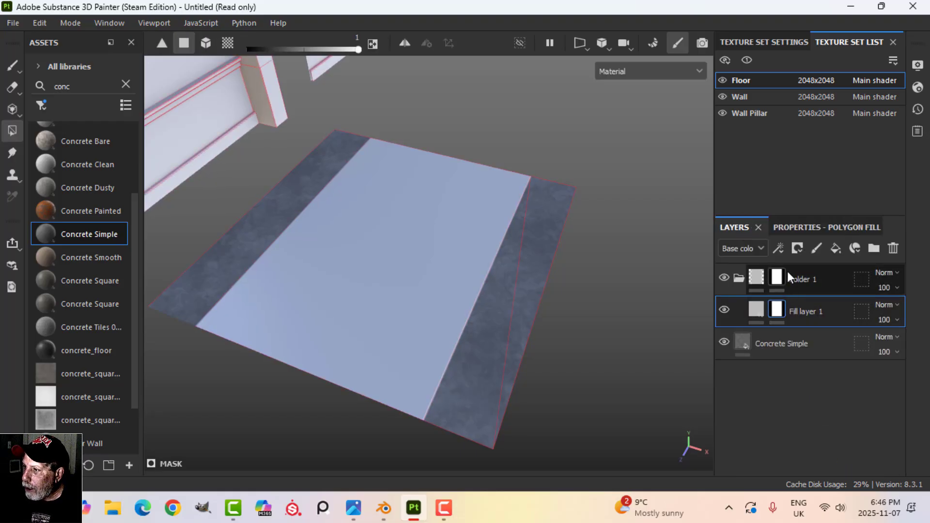
{"action": "left_click", "coordinate": [779, 247]}
{"action": "left_click", "coordinate": [804, 297]}
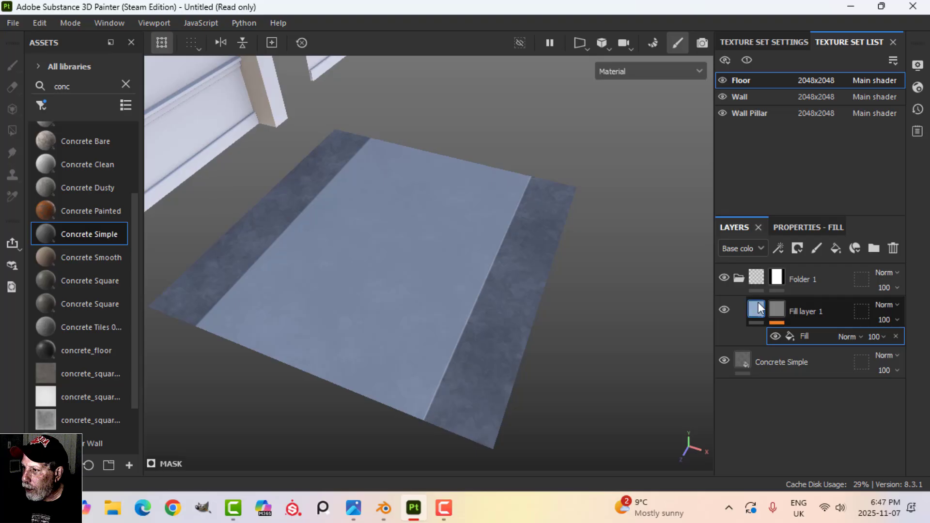
{"action": "left_click", "coordinate": [789, 231]}
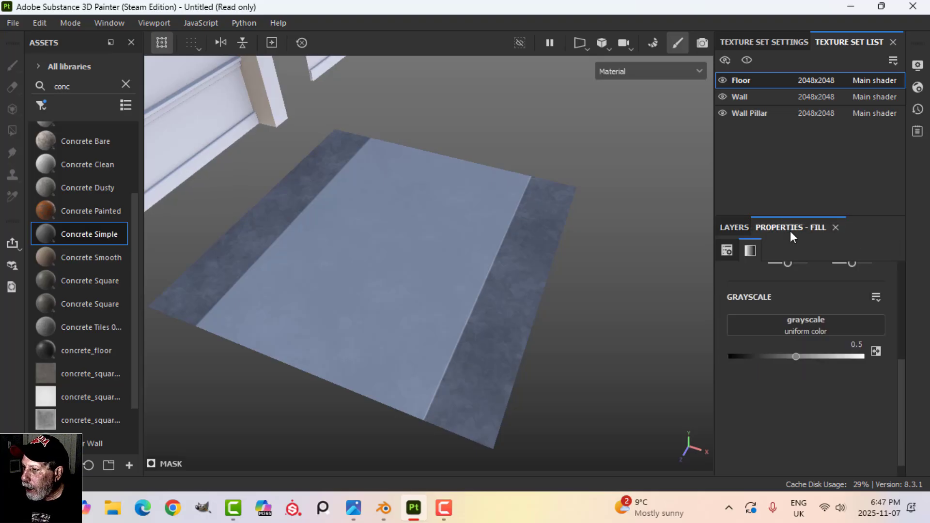
{"action": "left_click", "coordinate": [796, 324]}
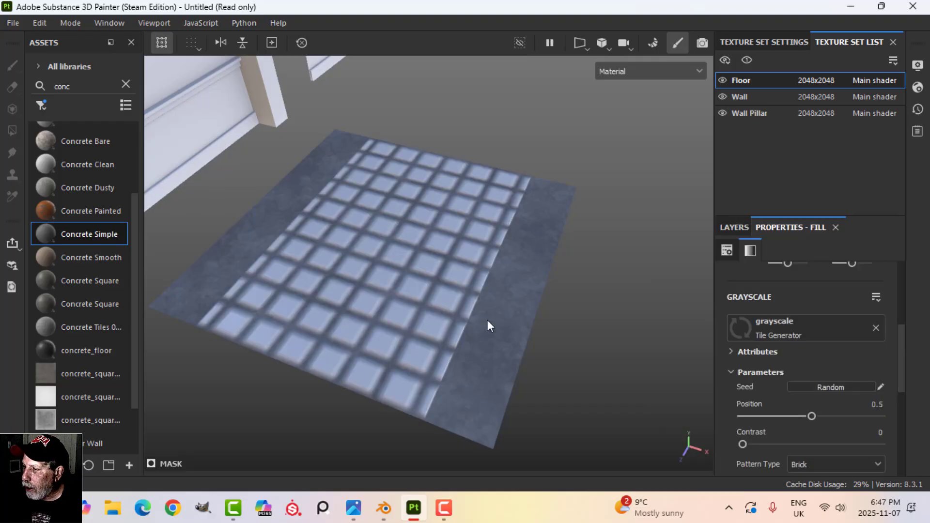
- Set the Tile Generator's Position to 0.9 and its Pattern Type to Square
{"action": "left_click_drag", "start_coordinate": [811, 416], "coordinate": [864, 416]}
{"action": "scroll", "coordinate": [818, 407], "scroll_direction": "down", "scroll_amount": 3}
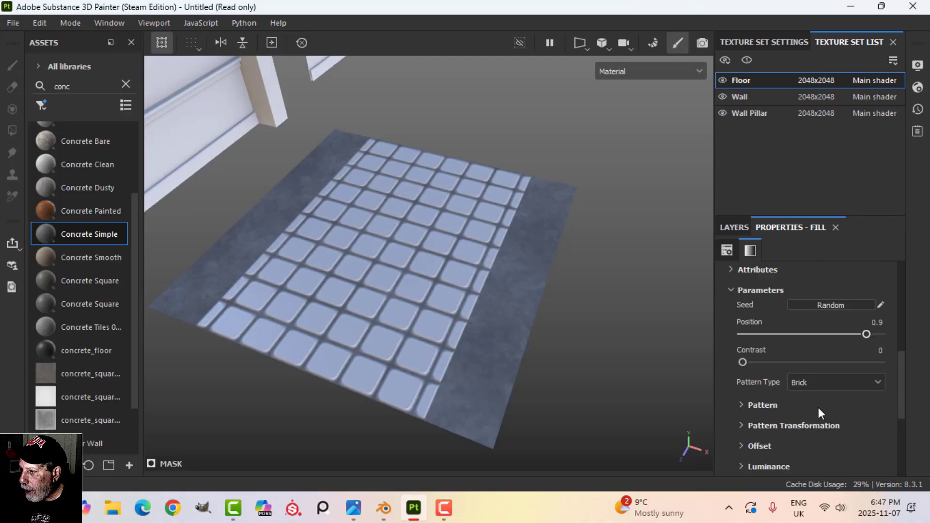
{"action": "left_click", "coordinate": [804, 338]}
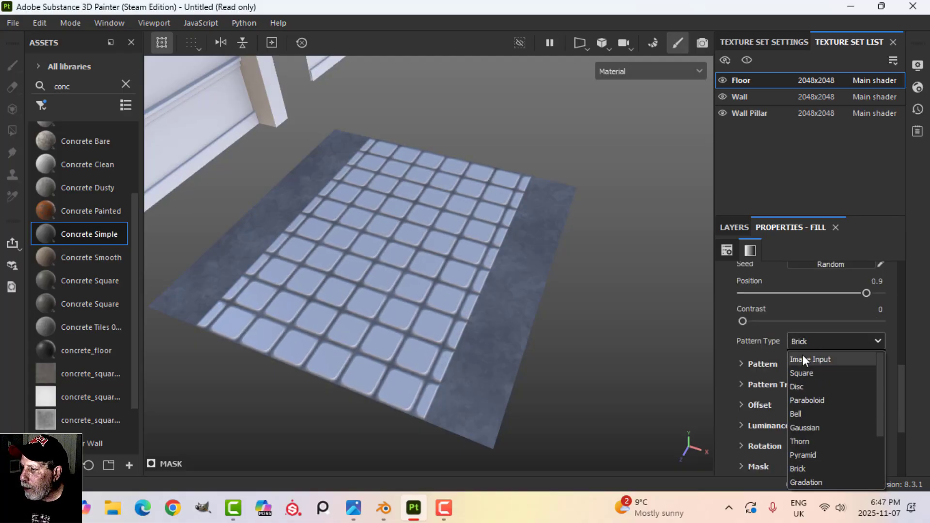
{"action": "left_click", "coordinate": [801, 373]}
- Set the tile pattern's Scale to 0.99 in the pattern transformation settings
{"action": "left_click", "coordinate": [742, 385]}
{"action": "scroll", "coordinate": [823, 405], "scroll_direction": "down", "scroll_amount": 3}
{"action": "left_click", "coordinate": [865, 430]}
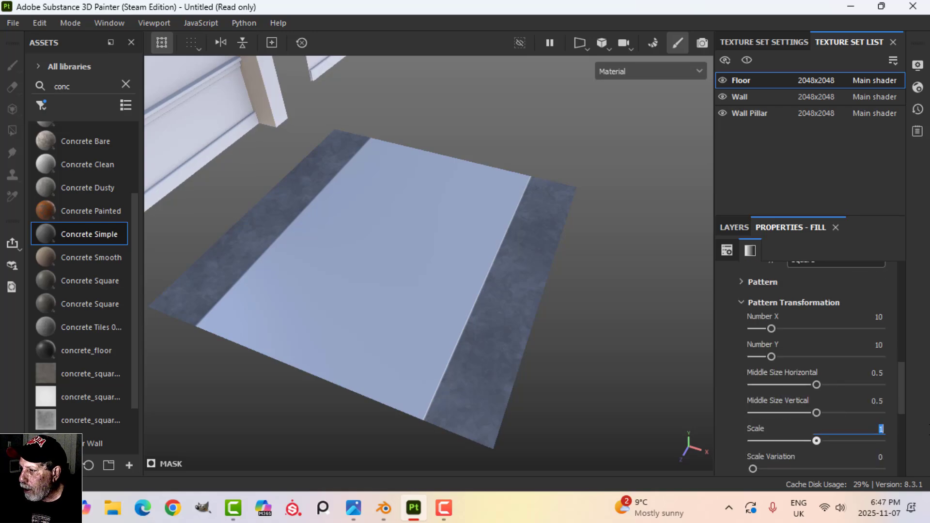
{"action": "key", "text": "Return"}
{"action": "scroll", "coordinate": [337, 339], "scroll_direction": "up", "scroll_amount": 1}
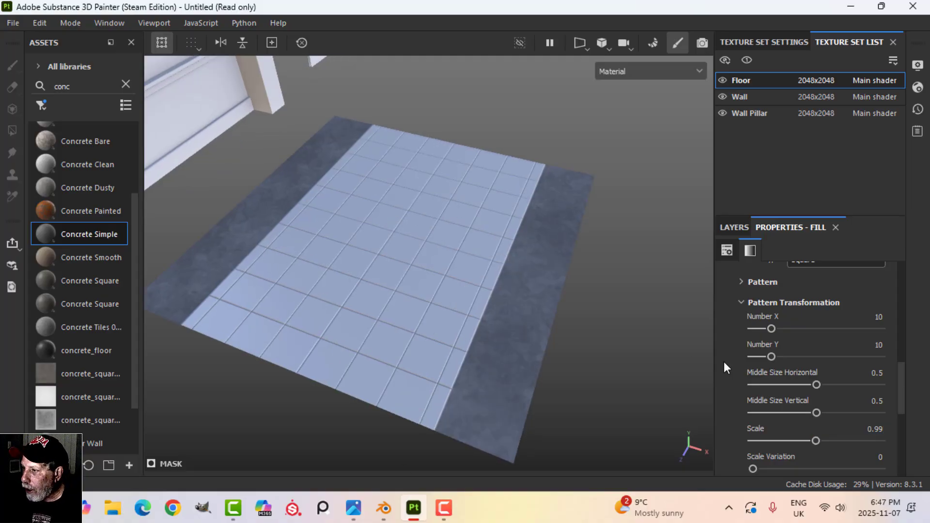
- Set both Number X and Number Y of the tile pattern to 12 and check the tiles on the floor
{"action": "left_click", "coordinate": [876, 317]}
{"action": "type", "text": "12"}
{"action": "left_click", "coordinate": [862, 345]}
{"action": "type", "text": "1"}
{"action": "key", "text": "Return"}
{"action": "left_click_drag", "start_coordinate": [488, 270], "coordinate": [525, 273], "text": "alt"}
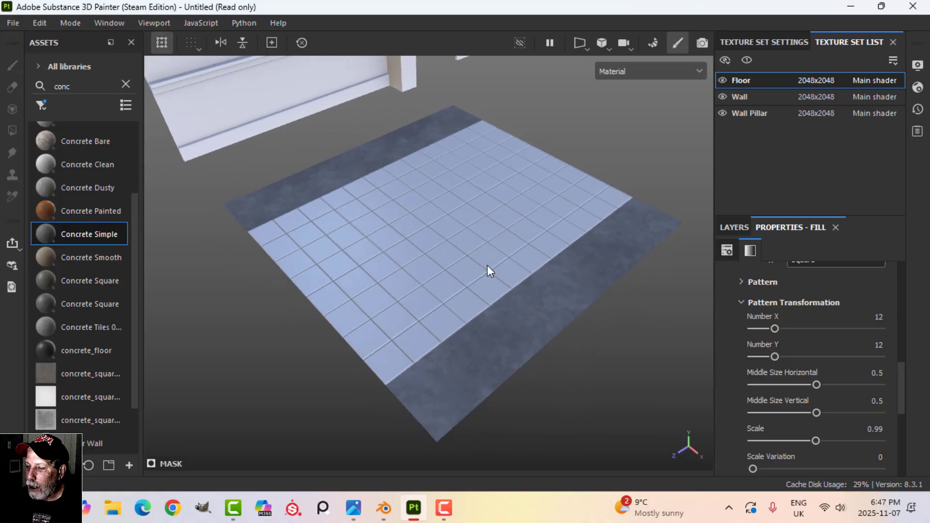
{"action": "scroll", "coordinate": [484, 281], "scroll_direction": "down", "scroll_amount": 1}
{"action": "scroll", "coordinate": [482, 271], "scroll_direction": "up", "scroll_amount": 3}
{"action": "middle_click_drag", "start_coordinate": [482, 245], "coordinate": [472, 264], "text": "alt"}
{"action": "left_click_drag", "start_coordinate": [471, 264], "coordinate": [405, 273], "text": "alt"}
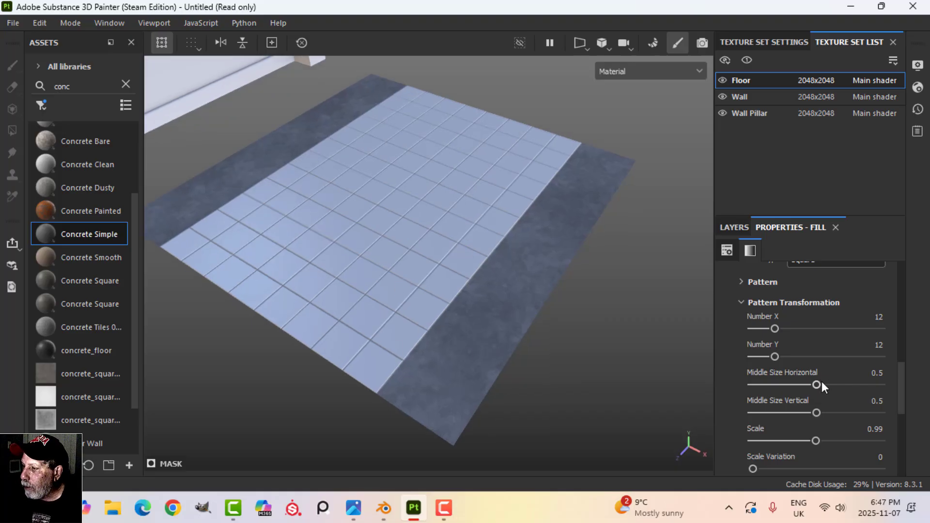
- Enable the Checker Mask in the Tile Generator's mask settings and check the checkered tiles on the floor
{"action": "scroll", "coordinate": [821, 382], "scroll_direction": "down", "scroll_amount": 3}
{"action": "left_click", "coordinate": [741, 417]}
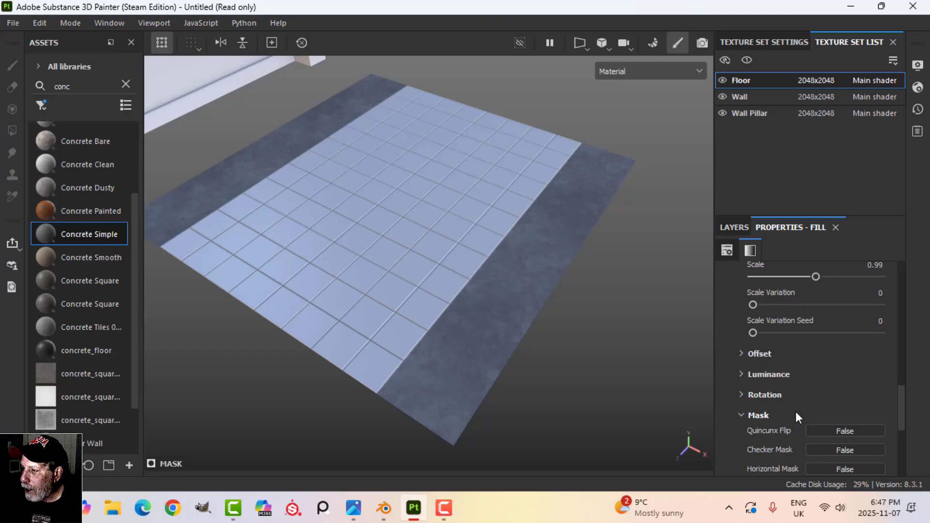
{"action": "scroll", "coordinate": [795, 411], "scroll_direction": "down", "scroll_amount": 2}
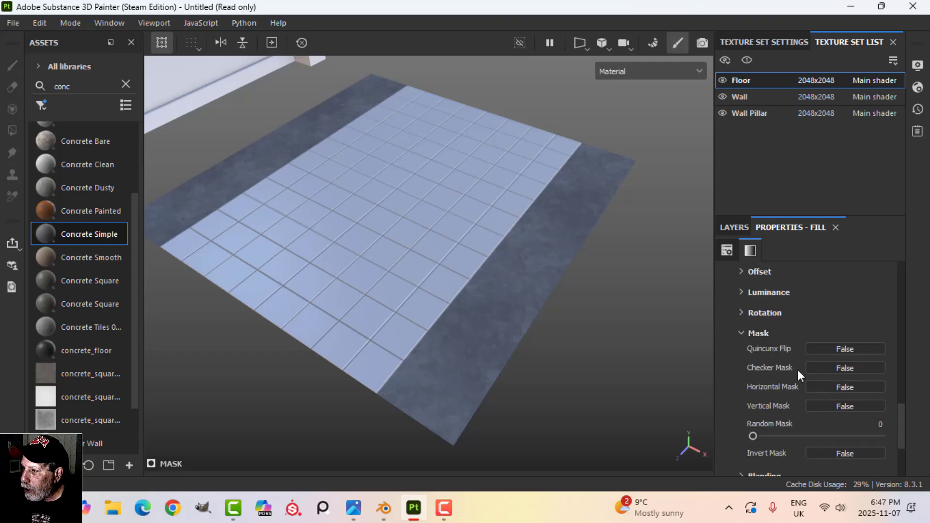
{"action": "left_click", "coordinate": [843, 367]}
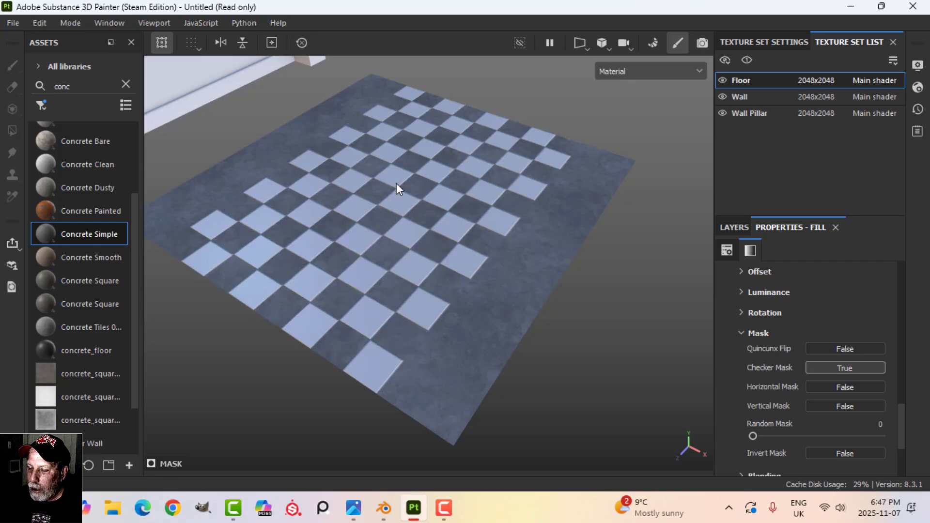
{"action": "scroll", "coordinate": [343, 320], "scroll_direction": "up", "scroll_amount": 2}
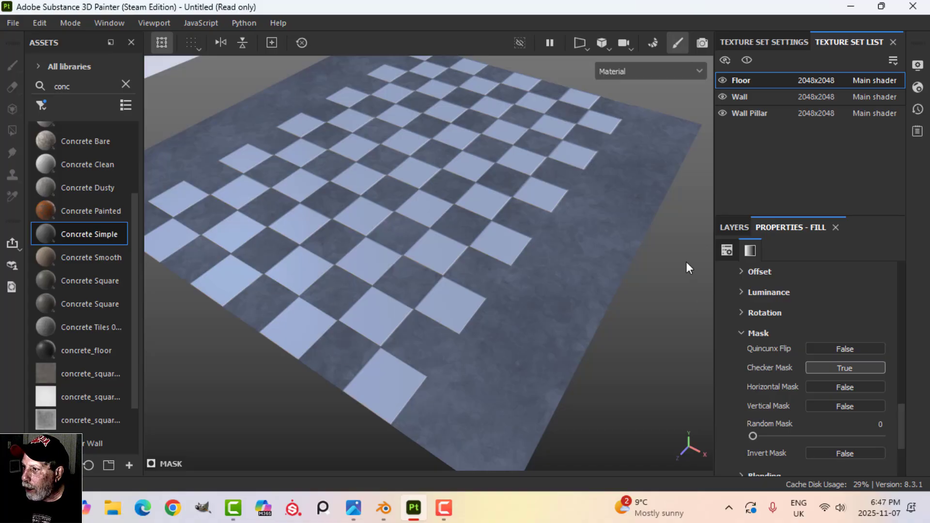
- Rename Fill layer 1 as TG1
{"action": "left_click", "coordinate": [733, 228]}
{"action": "double_click", "coordinate": [800, 311]}
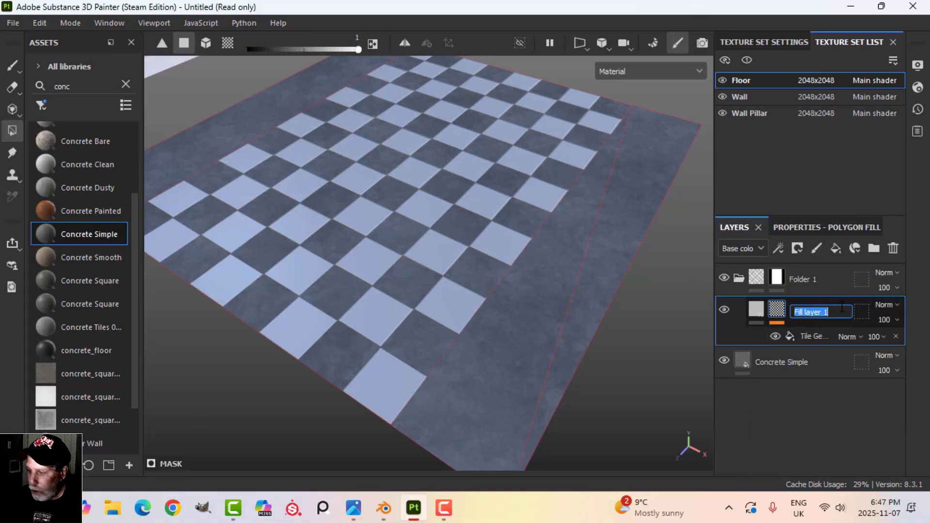
{"action": "type", "text": "tg"}
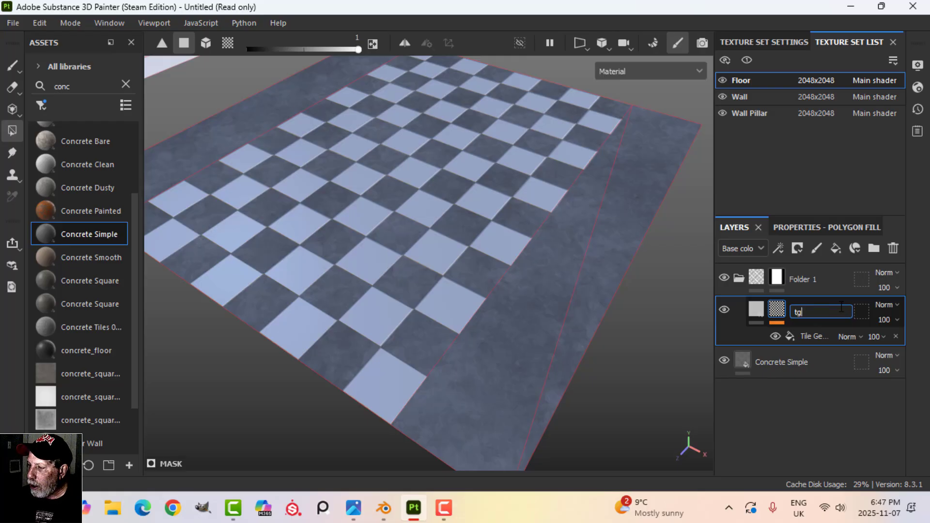
{"action": "key", "text": "BackSpace"}
{"action": "key", "text": "BackSpace"}
{"action": "key", "text": "Caps_Lock"}
{"action": "type", "text": "TG1"}
{"action": "key", "text": "Return"}
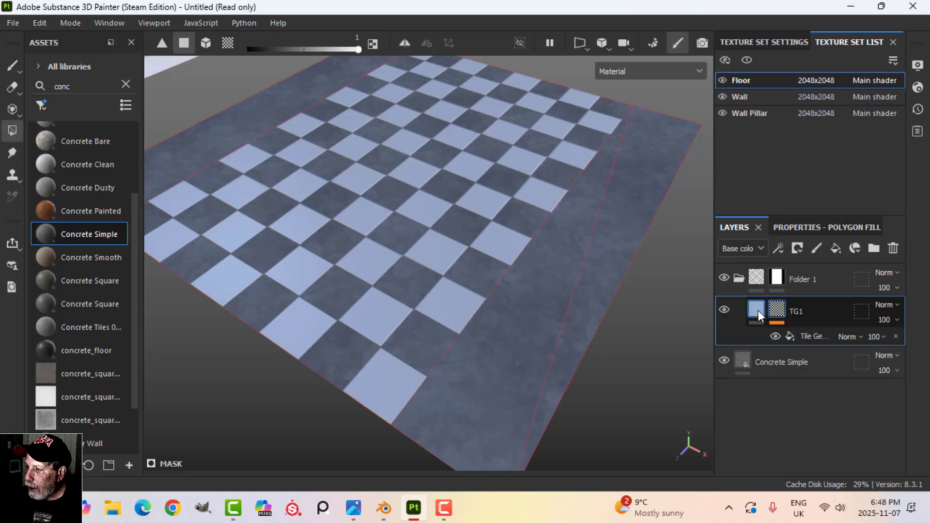
- Duplicate the TG1 layer and rename the copy as TG2
{"action": "left_click", "coordinate": [757, 310]}
{"action": "right_click", "coordinate": [757, 310]}
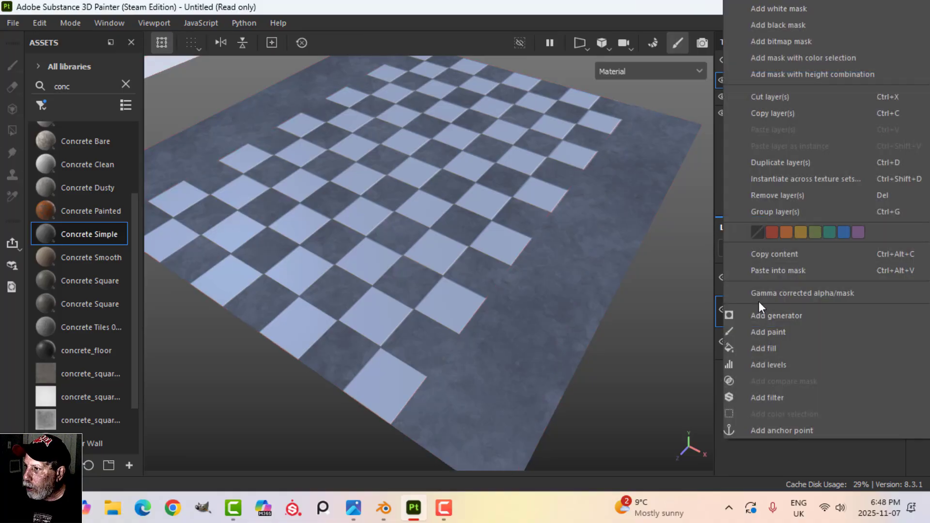
{"action": "left_click", "coordinate": [785, 163]}
{"action": "double_click", "coordinate": [799, 312]}
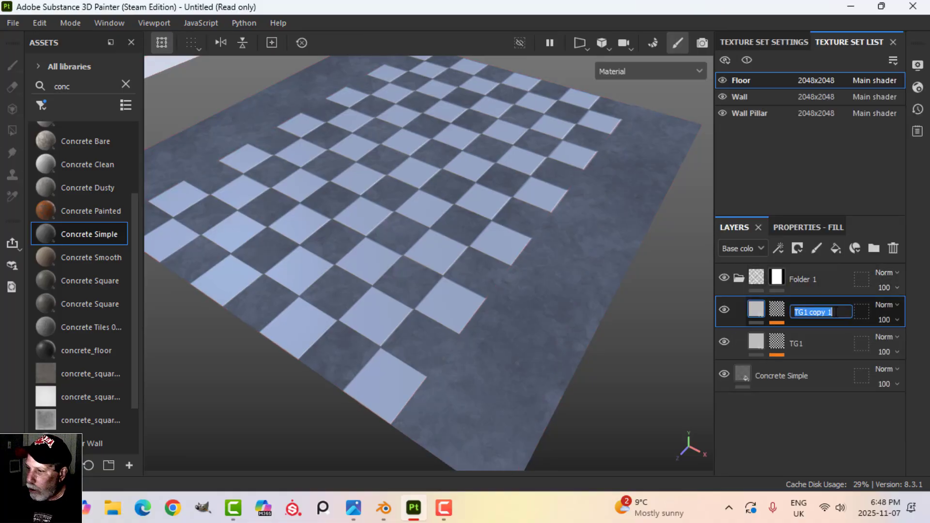
{"action": "type", "text": "TG"}
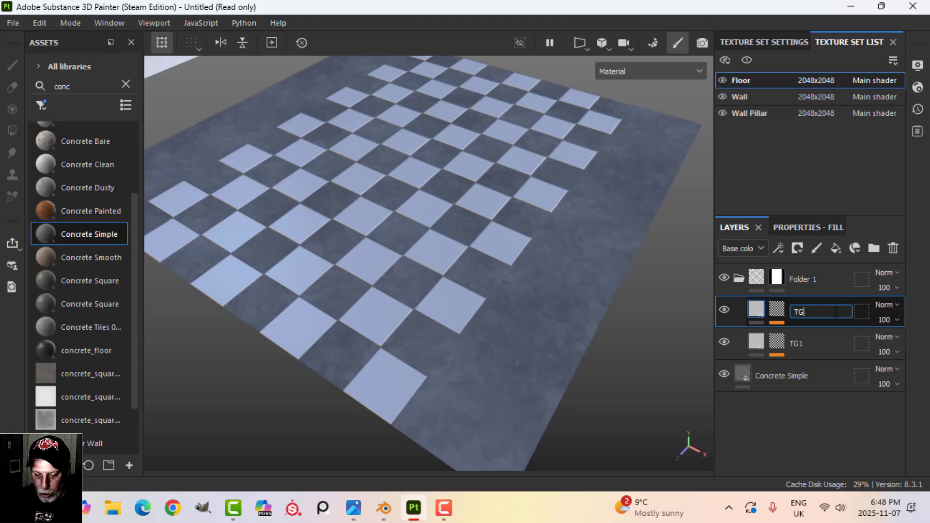
{"action": "type", "text": "2"}
{"action": "key", "text": "Return"}
- Set TG2's base color to a near-black grey with an HSV value of about 0.11
{"action": "left_click", "coordinate": [769, 316]}
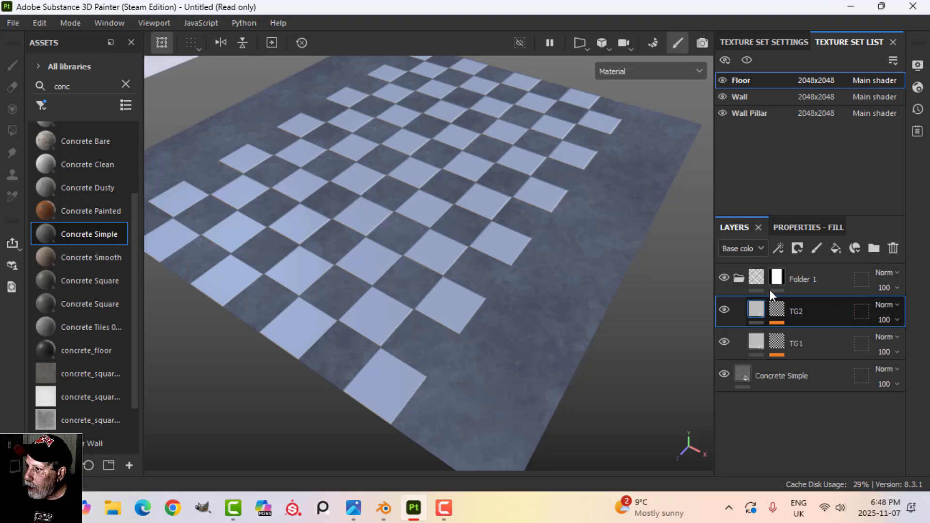
{"action": "left_click", "coordinate": [790, 225]}
{"action": "left_click", "coordinate": [761, 332]}
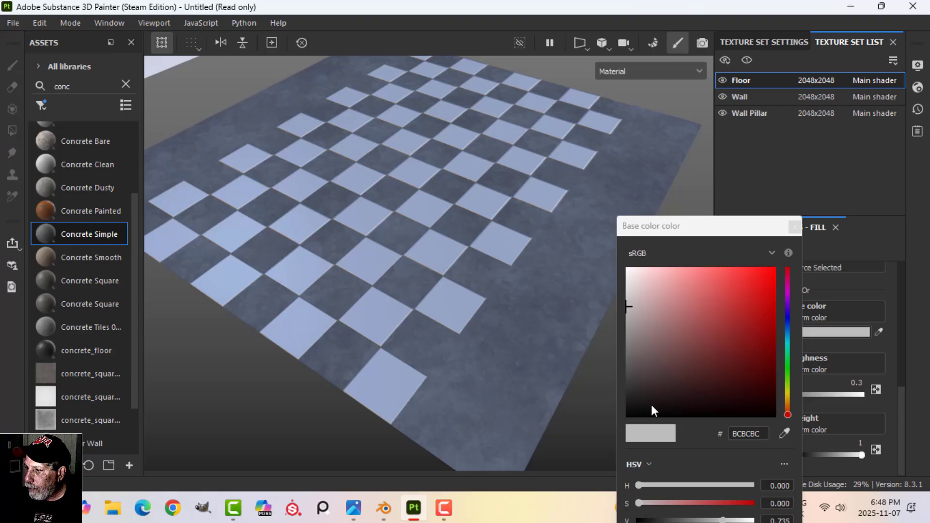
{"action": "left_click_drag", "start_coordinate": [655, 411], "coordinate": [625, 400]}
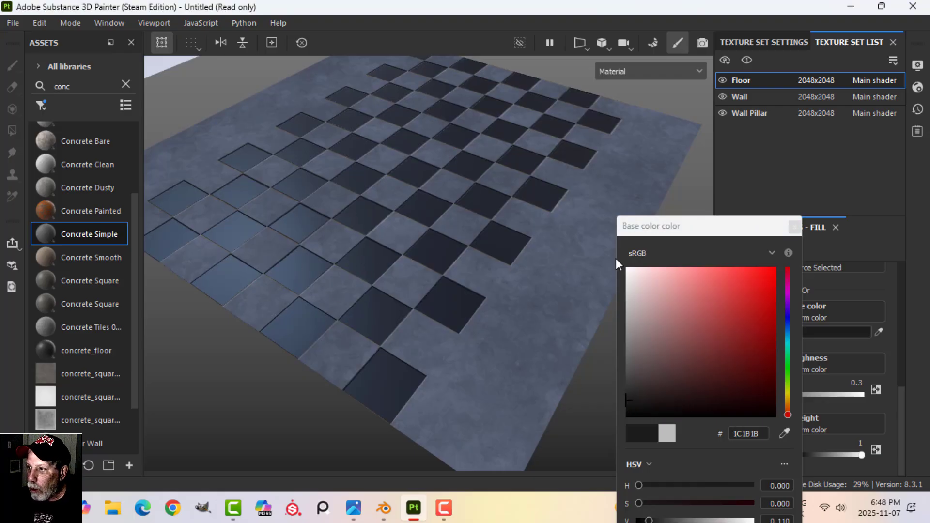
{"action": "left_click", "coordinate": [794, 226]}
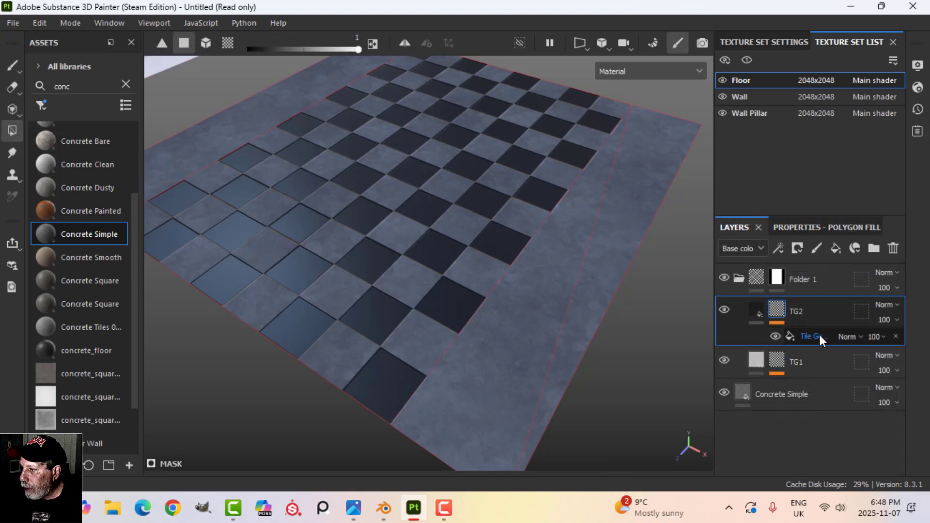
- Set the UV rotation of TG2's Tile Generator mask fill to 90 and check the alternating tiles on the floor
{"action": "left_click", "coordinate": [811, 225]}
{"action": "scroll", "coordinate": [860, 358], "scroll_direction": "up", "scroll_amount": 1}
{"action": "scroll", "coordinate": [854, 357], "scroll_direction": "down", "scroll_amount": 1}
{"action": "scroll", "coordinate": [853, 356], "scroll_direction": "up", "scroll_amount": 1}
{"action": "left_click", "coordinate": [849, 334]}
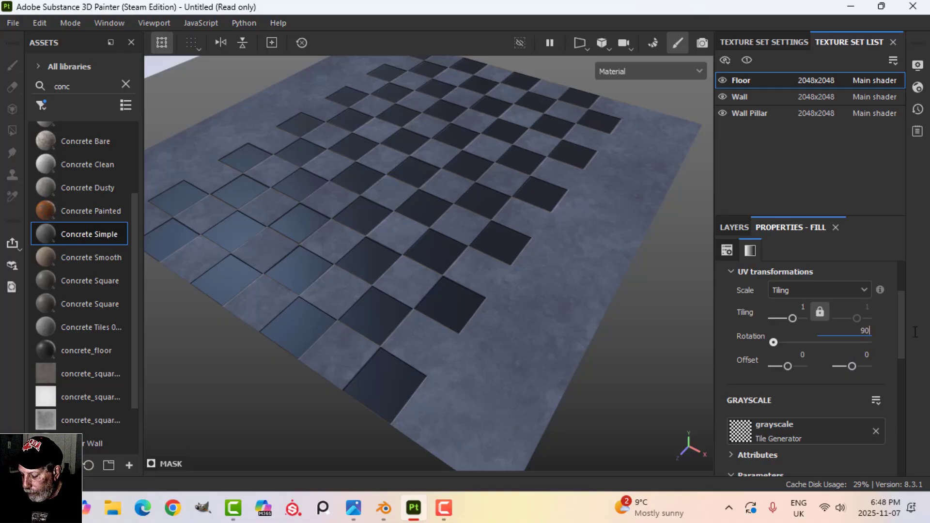
{"action": "key", "text": "Return"}
{"action": "mouse_move", "coordinate": [461, 274]}
{"action": "left_mouse_down", "text": "alt"}
{"action": "mouse_move", "coordinate": [491, 256]}
{"action": "mouse_move", "coordinate": [475, 277]}
{"action": "mouse_move", "coordinate": [428, 285]}
{"action": "mouse_move", "coordinate": [419, 275]}
{"action": "mouse_move", "coordinate": [482, 249]}
{"action": "mouse_move", "coordinate": [442, 301]}
{"action": "mouse_move", "coordinate": [469, 288]}
{"action": "mouse_move", "coordinate": [422, 252]}
{"action": "mouse_move", "coordinate": [440, 251]}
{"action": "mouse_move", "coordinate": [440, 272]}
{"action": "mouse_move", "coordinate": [412, 256]}
{"action": "mouse_move", "coordinate": [469, 276]}
{"action": "mouse_move", "coordinate": [463, 272]}
{"action": "mouse_move", "coordinate": [467, 300]}
{"action": "mouse_move", "coordinate": [446, 272]}
{"action": "left_mouse_up", "text": "alt"}
{"action": "scroll", "coordinate": [468, 278], "scroll_direction": "down", "scroll_amount": 2}
{"action": "scroll", "coordinate": [429, 285], "scroll_direction": "up", "scroll_amount": 3}
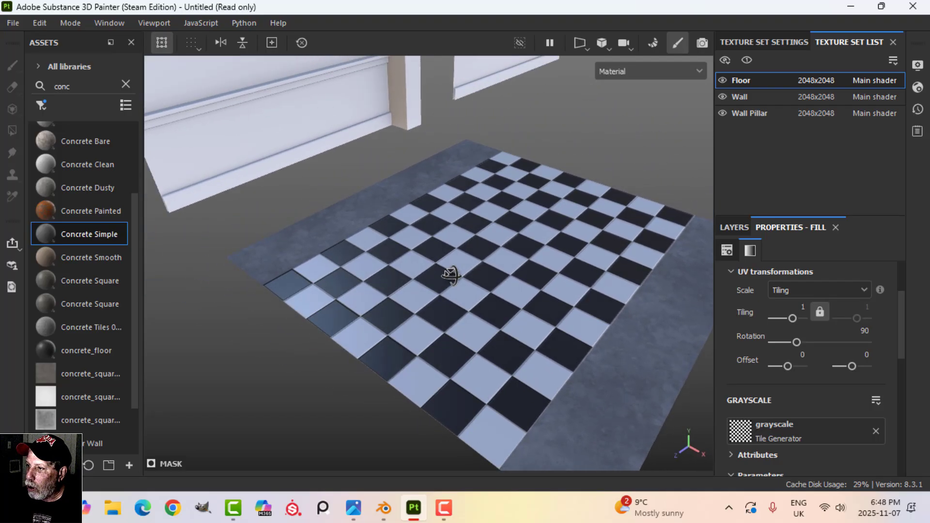
- Collapse Folder 1 and rename it as FLOOR TILES
{"action": "left_click", "coordinate": [728, 228]}
{"action": "left_click_drag", "start_coordinate": [529, 262], "coordinate": [510, 259], "text": "alt"}
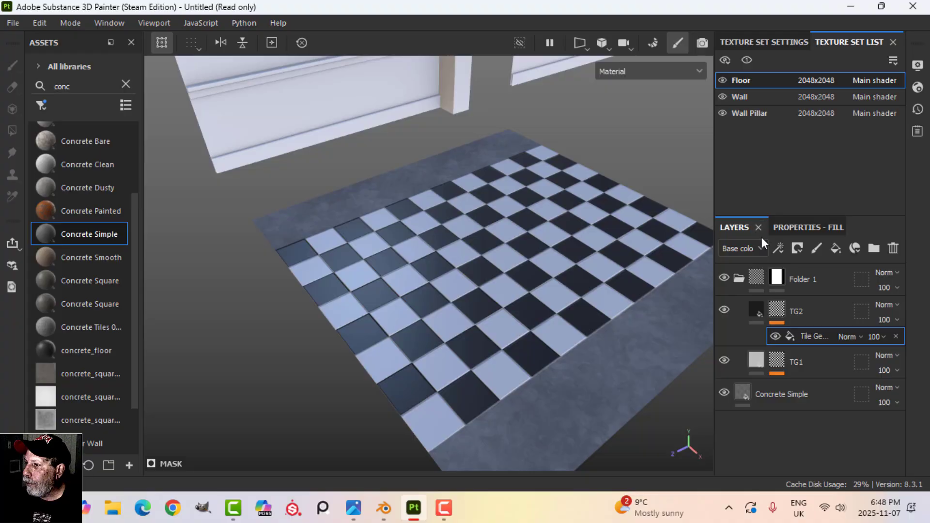
{"action": "left_click", "coordinate": [736, 277]}
{"action": "double_click", "coordinate": [802, 280]}
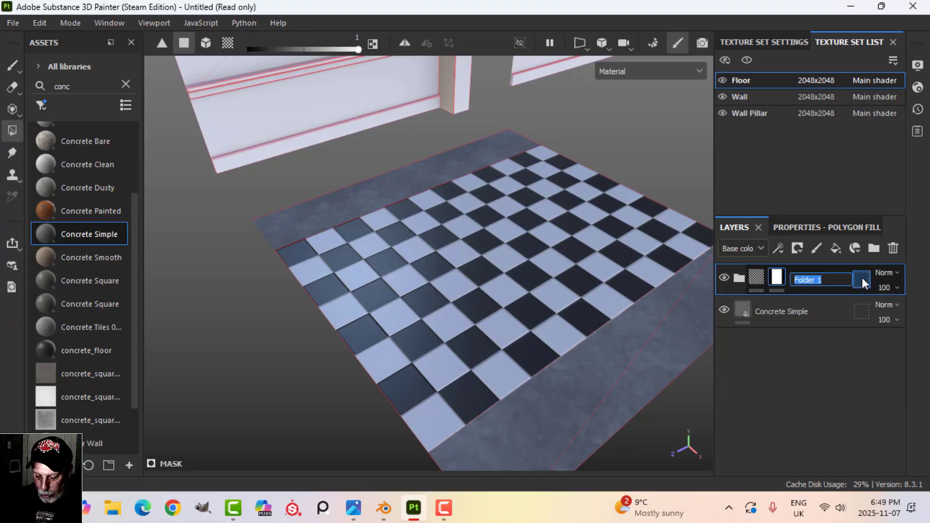
{"action": "type", "text": "FLOOR TILES"}
{"action": "key", "text": "Return"}
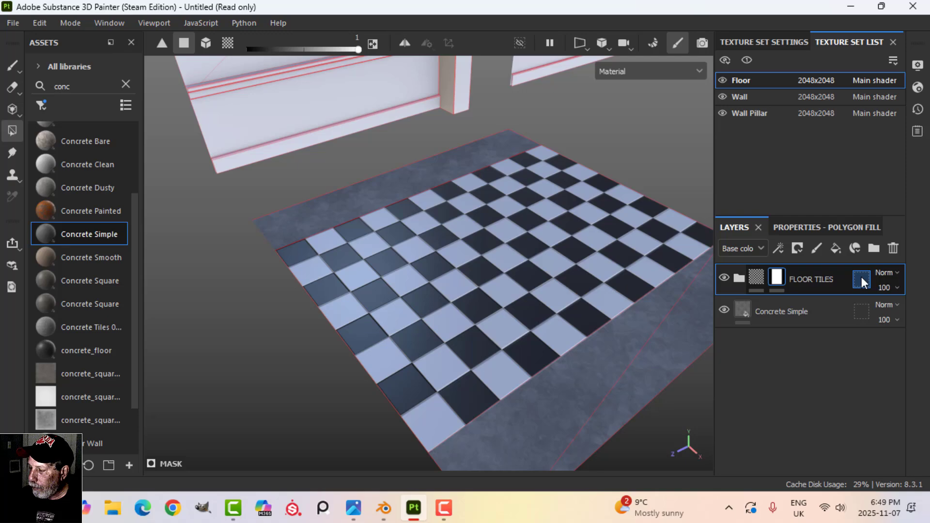
- Copy the floor's Concrete Simple layer and delete Layer 1 from the Wall Pillar texture set
{"action": "right_click", "coordinate": [806, 316]}
{"action": "left_click", "coordinate": [604, 264]}
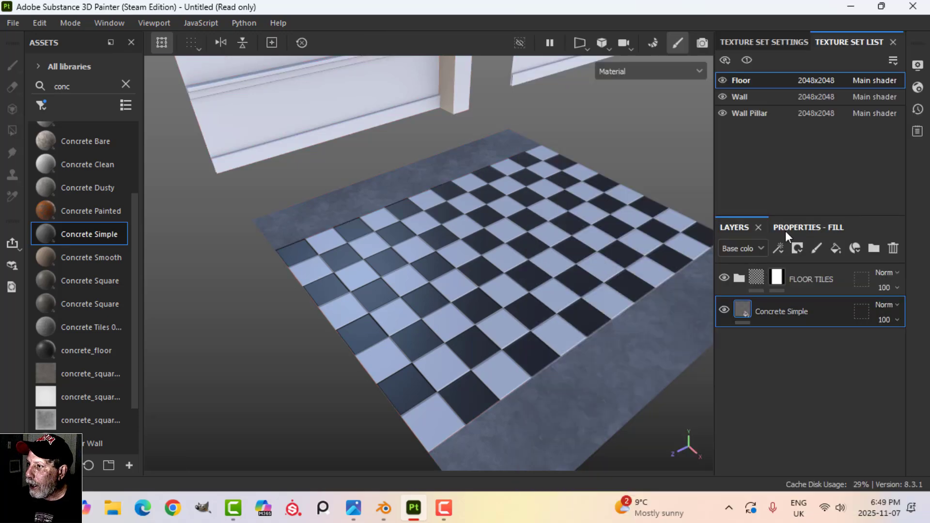
{"action": "left_click", "coordinate": [750, 113]}
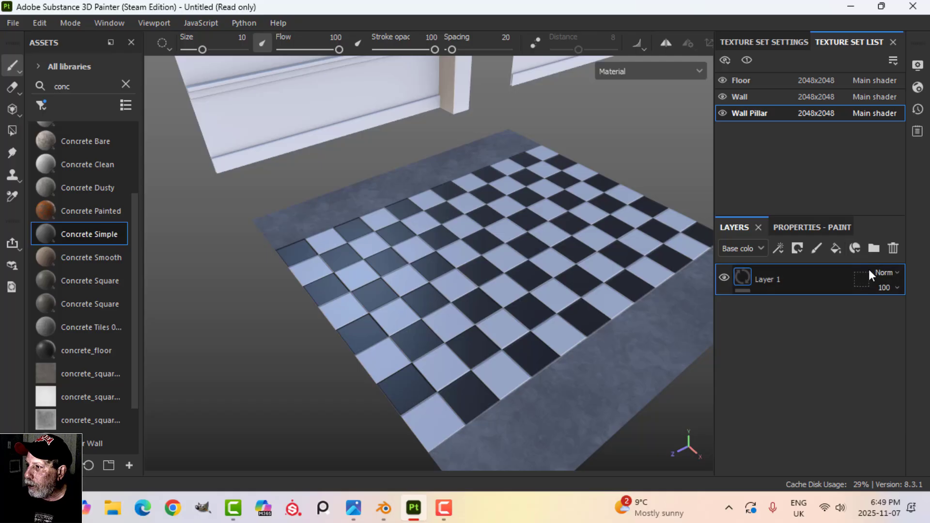
{"action": "left_click", "coordinate": [894, 247]}
- Paste the copied Concrete Simple layer into the Wall Pillar texture set and inspect the pillar wall
{"action": "middle_click_drag", "start_coordinate": [459, 167], "coordinate": [459, 236]}
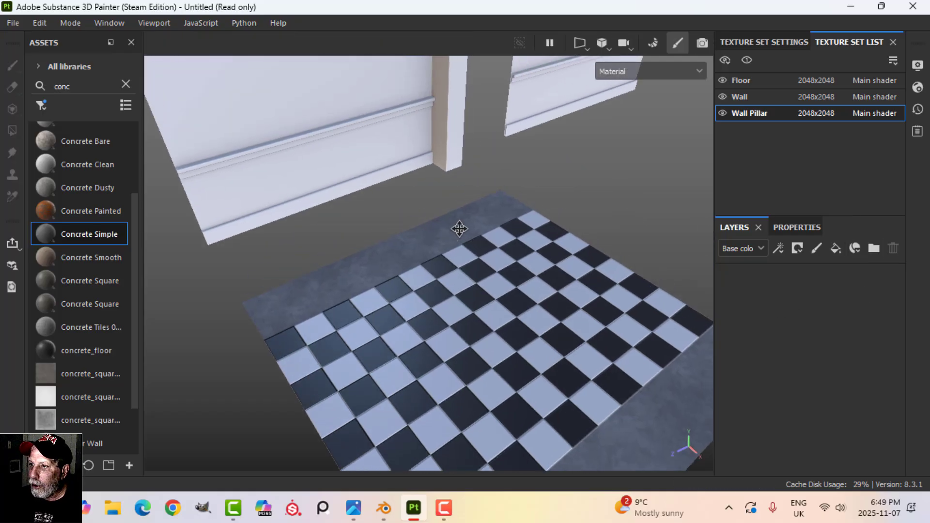
{"action": "right_click", "coordinate": [789, 315]}
{"action": "left_click", "coordinate": [793, 352]}
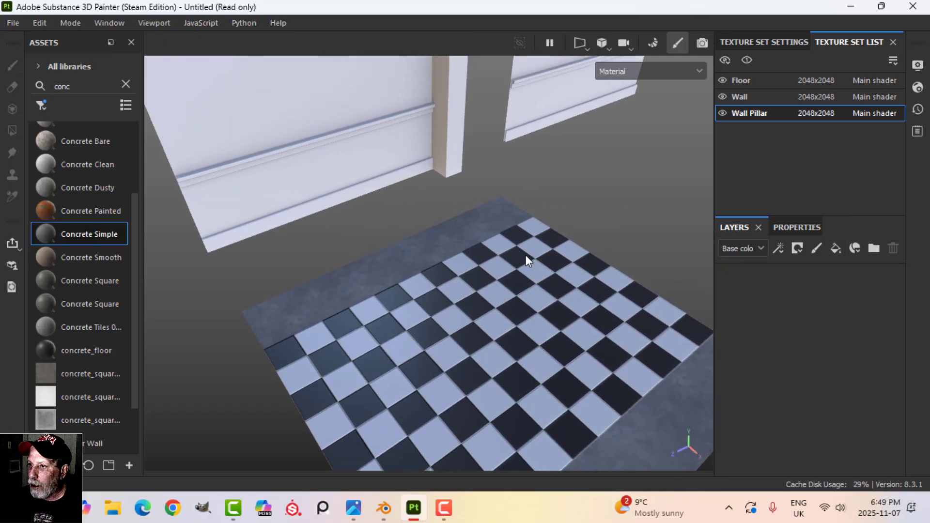
{"action": "left_click_drag", "start_coordinate": [463, 243], "coordinate": [459, 237], "text": "alt"}
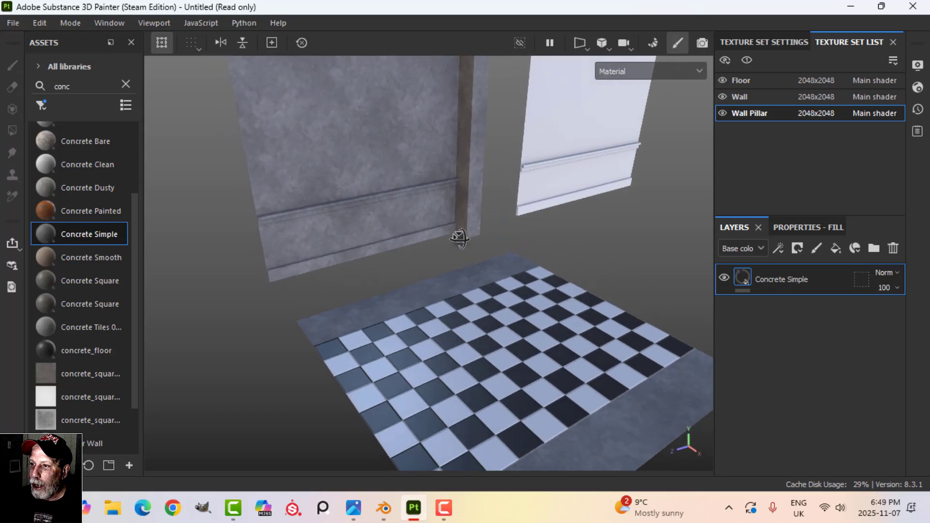
{"action": "left_click_drag", "start_coordinate": [388, 203], "coordinate": [407, 213], "text": "alt"}
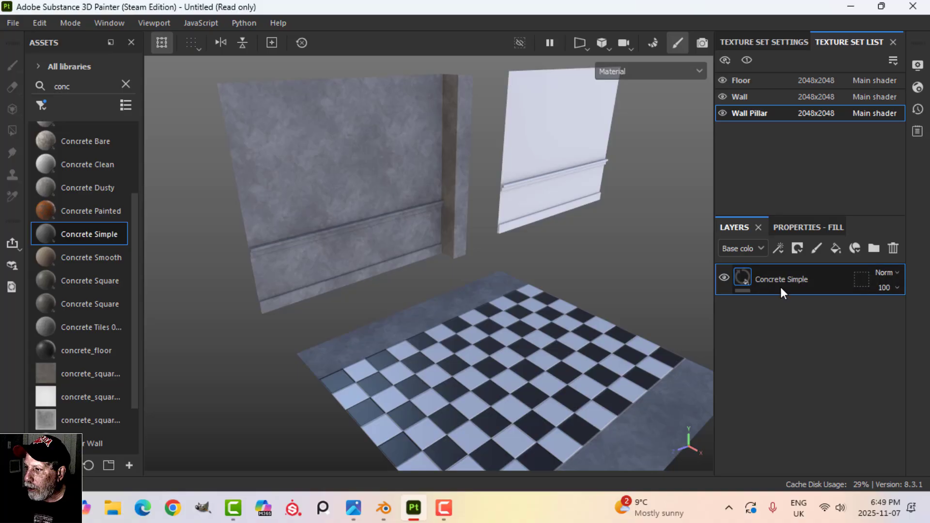
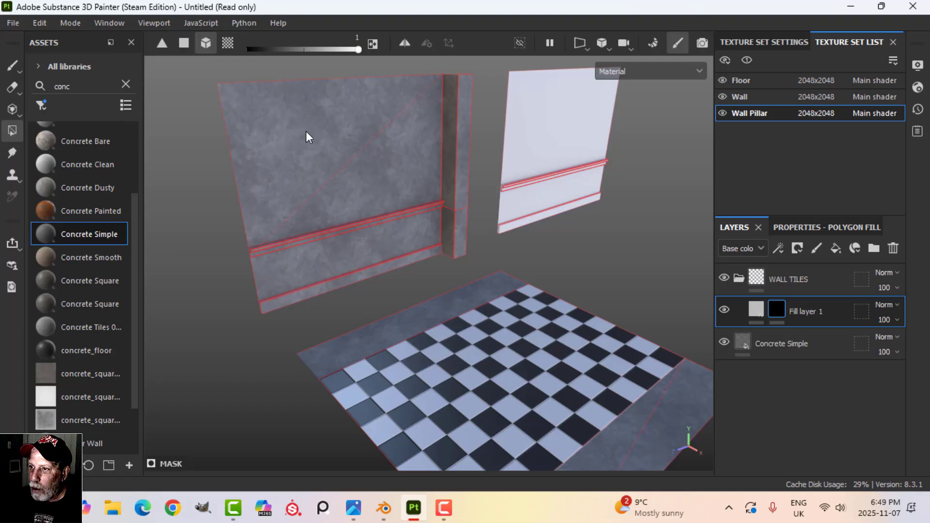
- Fill the wall and pillar faces in Fill layer 1's black mask, keeping the rail and baseboard masked out
{"action": "left_click", "coordinate": [429, 163]}
{"action": "scroll", "coordinate": [371, 250], "scroll_direction": "up", "scroll_amount": 3}
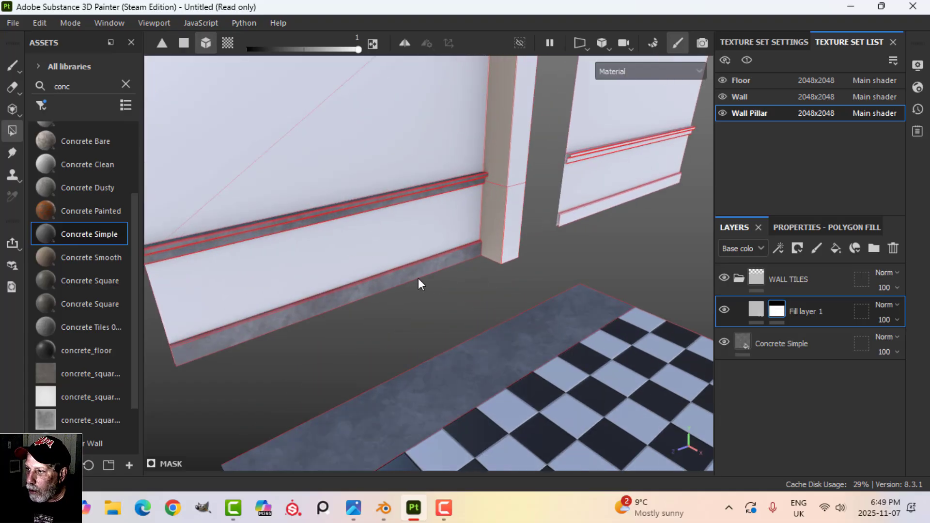
{"action": "scroll", "coordinate": [441, 223], "scroll_direction": "down", "scroll_amount": 3}
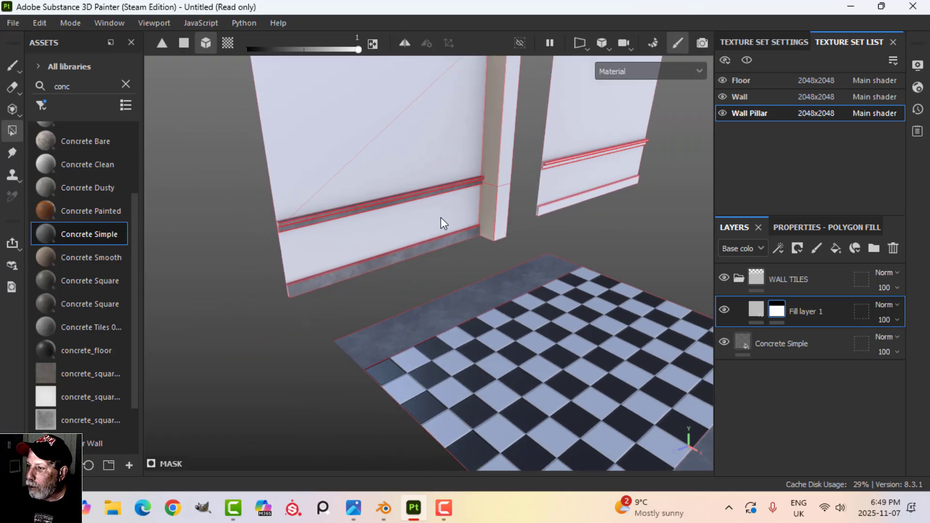
- Limit Fill layer 1 to the color, roughness and height channels, with the height at 1
{"action": "left_click", "coordinate": [756, 310]}
{"action": "left_click", "coordinate": [802, 227]}
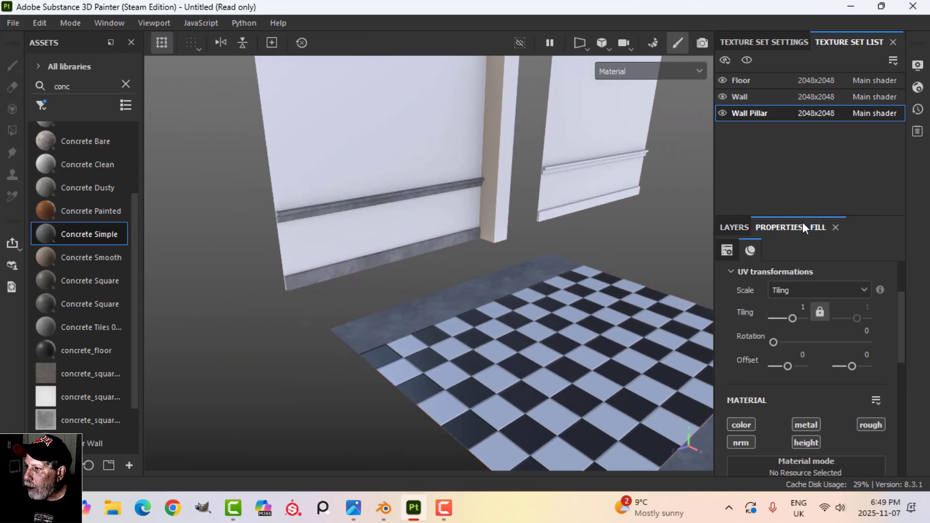
{"action": "scroll", "coordinate": [756, 368], "scroll_direction": "down", "scroll_amount": 1}
{"action": "left_click", "coordinate": [746, 383]}
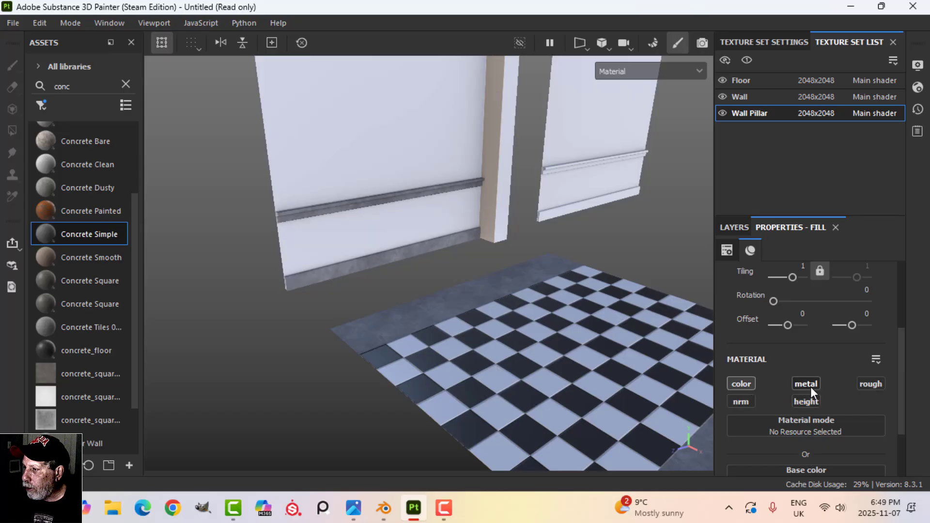
{"action": "left_click", "coordinate": [871, 384]}
{"action": "left_click", "coordinate": [807, 401]}
{"action": "scroll", "coordinate": [833, 405], "scroll_direction": "down", "scroll_amount": 4}
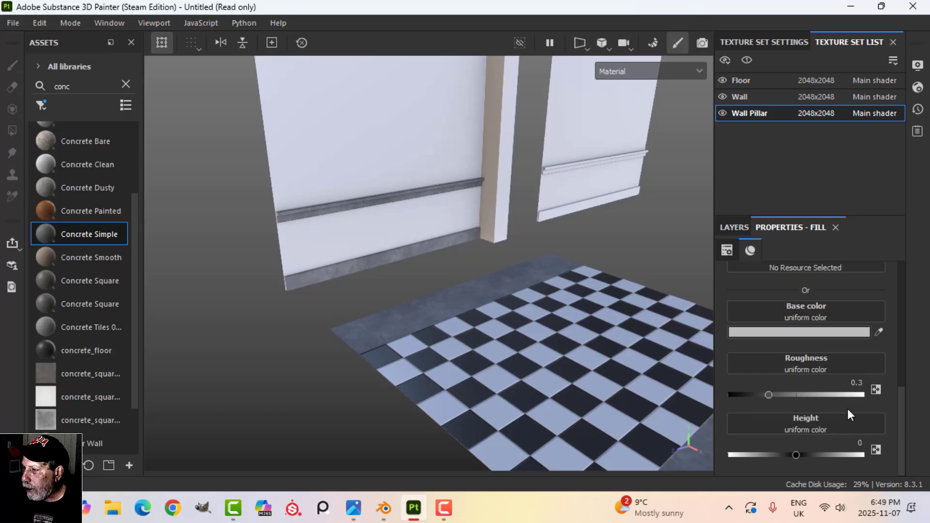
{"action": "left_click", "coordinate": [739, 231]}
- Add a fill effect to Fill layer 1's mask and assign the Tile Generator procedural as its grayscale
{"action": "left_click", "coordinate": [776, 309]}
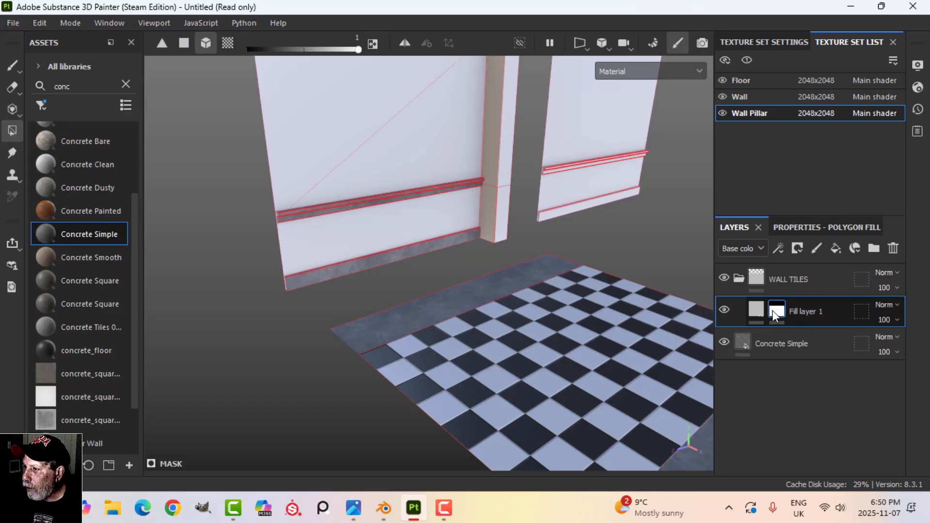
{"action": "left_click", "coordinate": [779, 248]}
{"action": "left_click", "coordinate": [807, 298]}
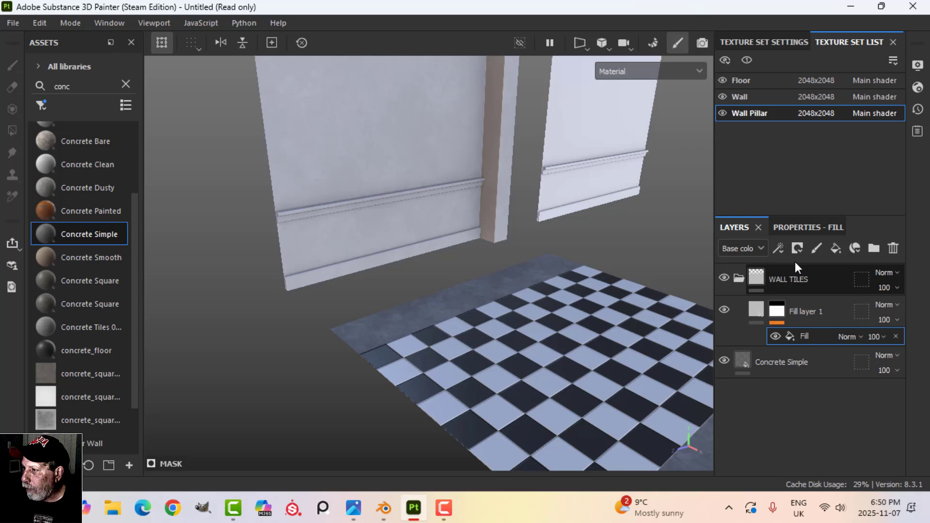
{"action": "left_click", "coordinate": [801, 228]}
{"action": "left_click", "coordinate": [812, 323]}
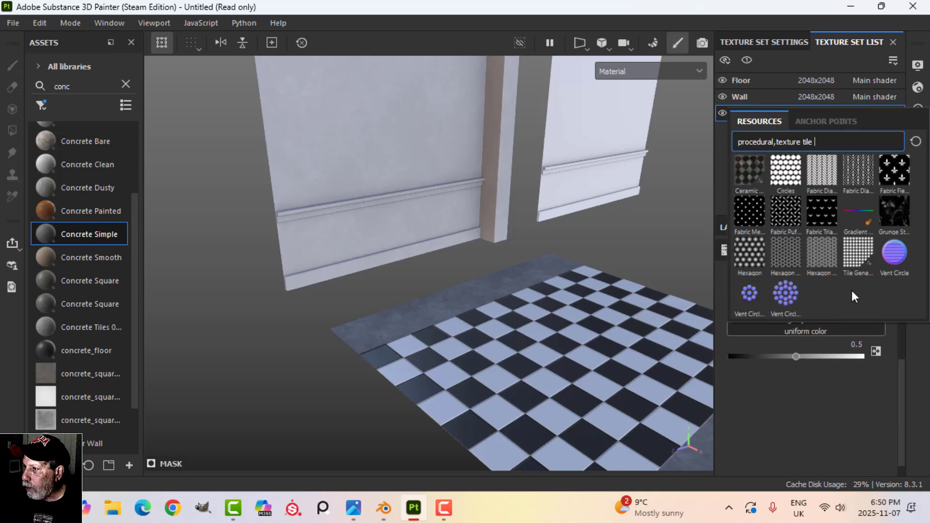
{"action": "left_click", "coordinate": [852, 257]}
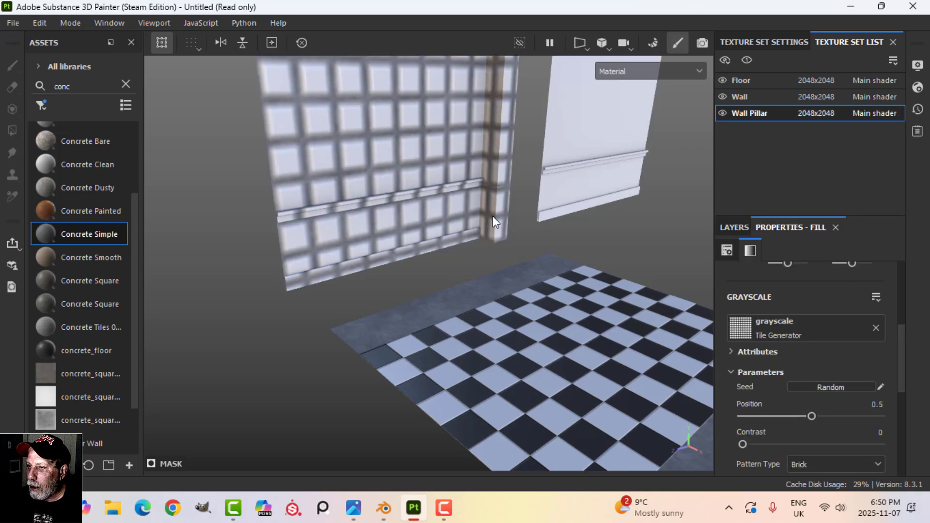
{"action": "left_click_drag", "start_coordinate": [492, 216], "coordinate": [353, 202], "text": "alt"}
{"action": "scroll", "coordinate": [341, 199], "scroll_direction": "up", "scroll_amount": 2}
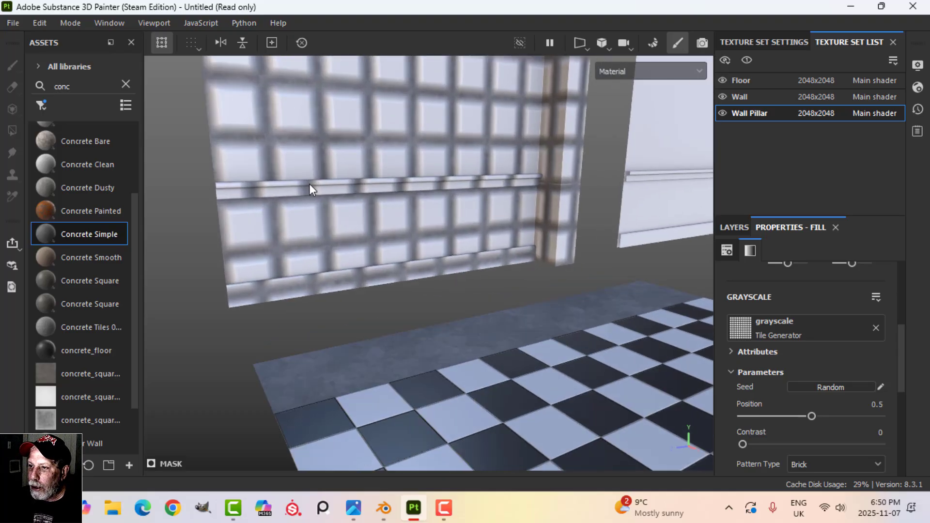
- Add a black mask to the WALL TILES folder and fill the wall and pillar faces, leaving the rail and baseboard concrete
{"action": "left_click", "coordinate": [733, 226]}
{"action": "left_click", "coordinate": [782, 280]}
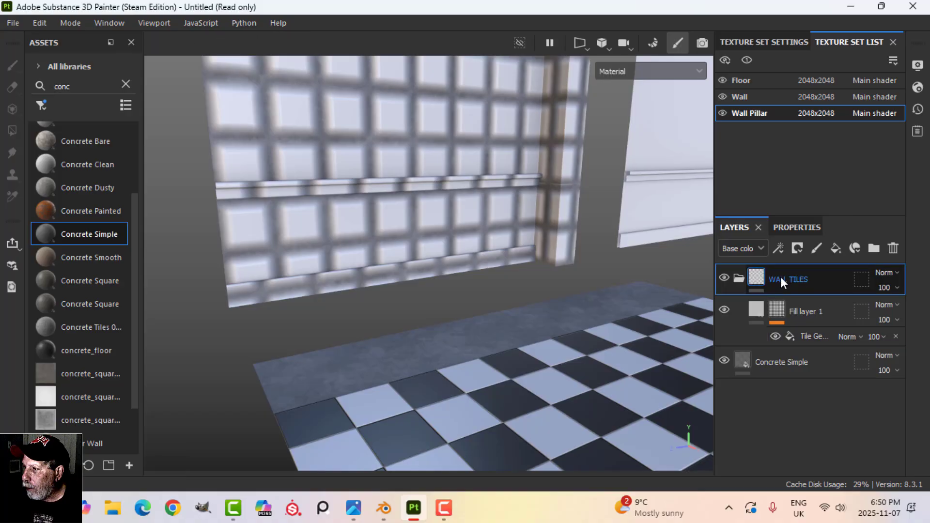
{"action": "left_click", "coordinate": [796, 248]}
{"action": "left_click", "coordinate": [808, 280]}
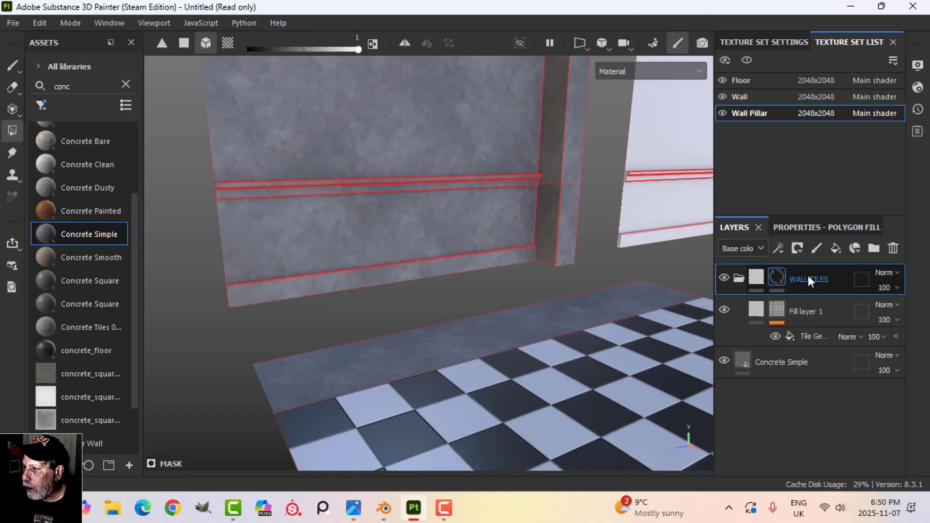
{"action": "left_click", "coordinate": [333, 122]}
{"action": "left_click", "coordinate": [13, 65]}
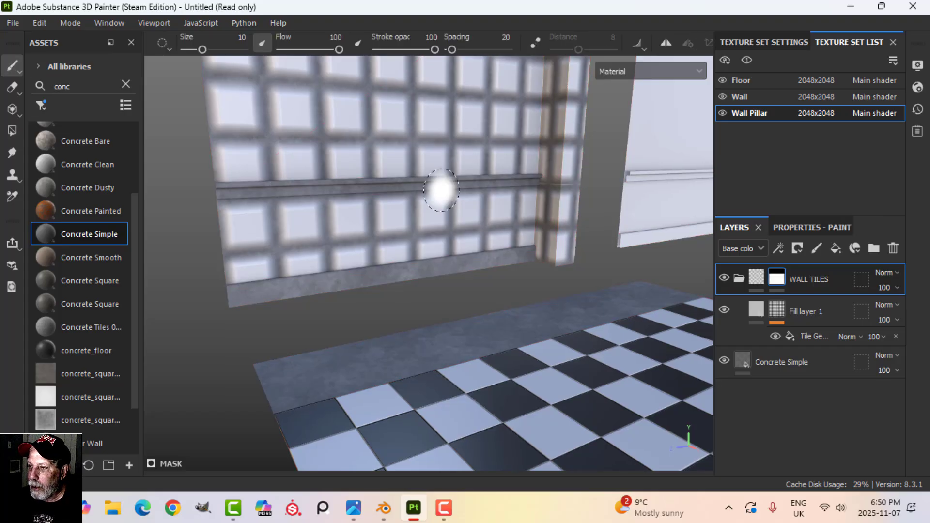
{"action": "scroll", "coordinate": [440, 190], "scroll_direction": "down", "scroll_amount": 2}
- Set the pattern type of the Tile Generator fill in Fill layer 1's mask to Square
{"action": "left_click", "coordinate": [807, 334]}
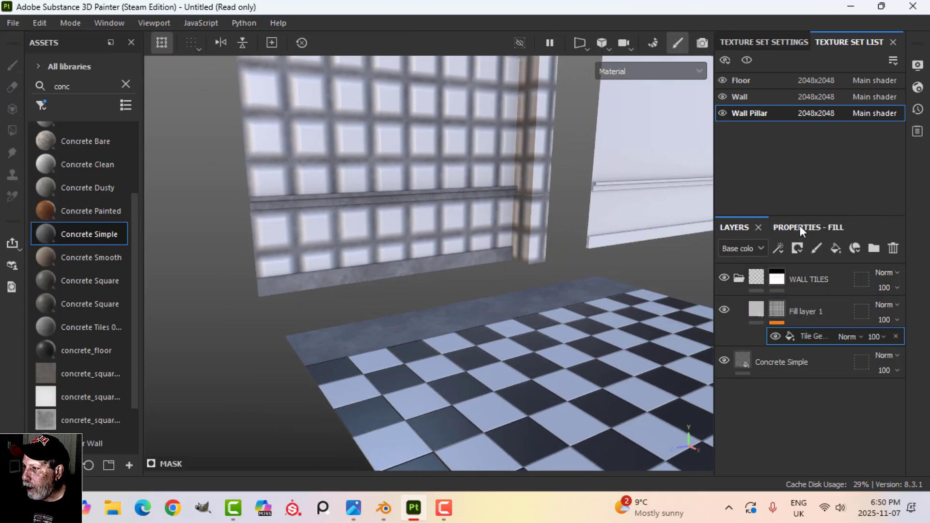
{"action": "left_click", "coordinate": [799, 227]}
{"action": "scroll", "coordinate": [824, 367], "scroll_direction": "down", "scroll_amount": 3}
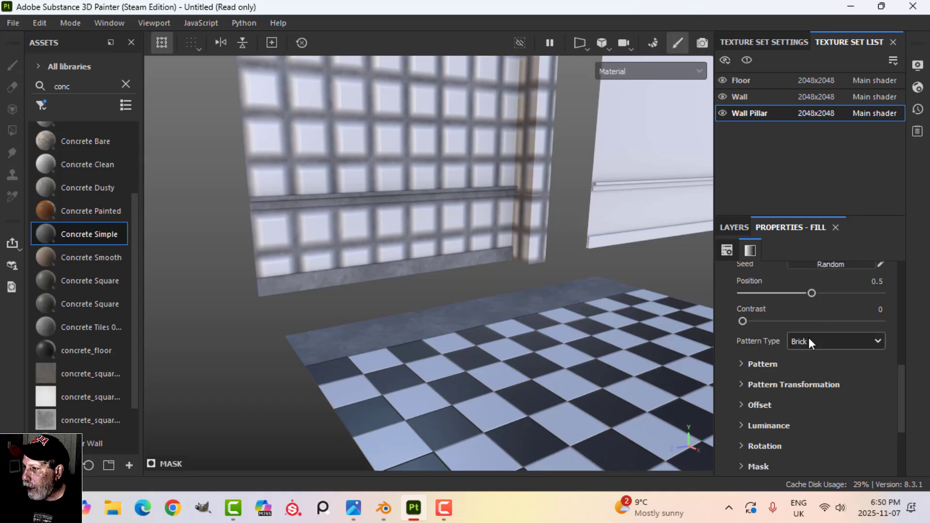
{"action": "left_click", "coordinate": [809, 341]}
{"action": "left_click", "coordinate": [806, 371]}
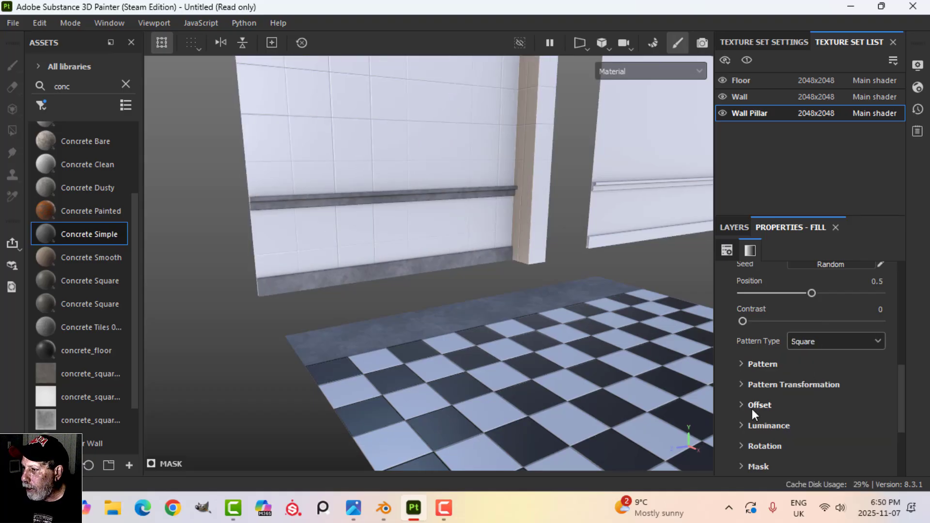
- Set the Tile Generator's pattern transformation scale to 0.99
{"action": "left_click", "coordinate": [744, 385]}
{"action": "scroll", "coordinate": [873, 413], "scroll_direction": "down", "scroll_amount": 2}
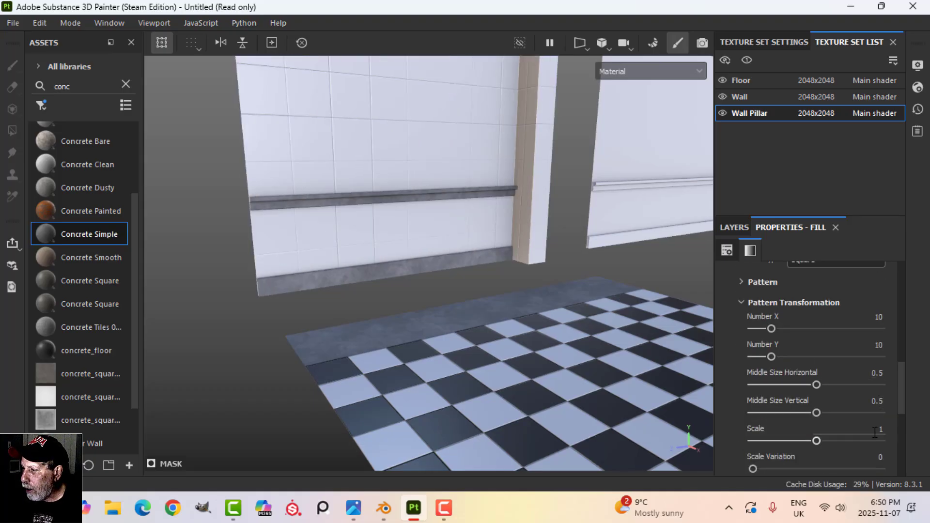
{"action": "double_click", "coordinate": [880, 429]}
{"action": "type", "text": "0.99"}
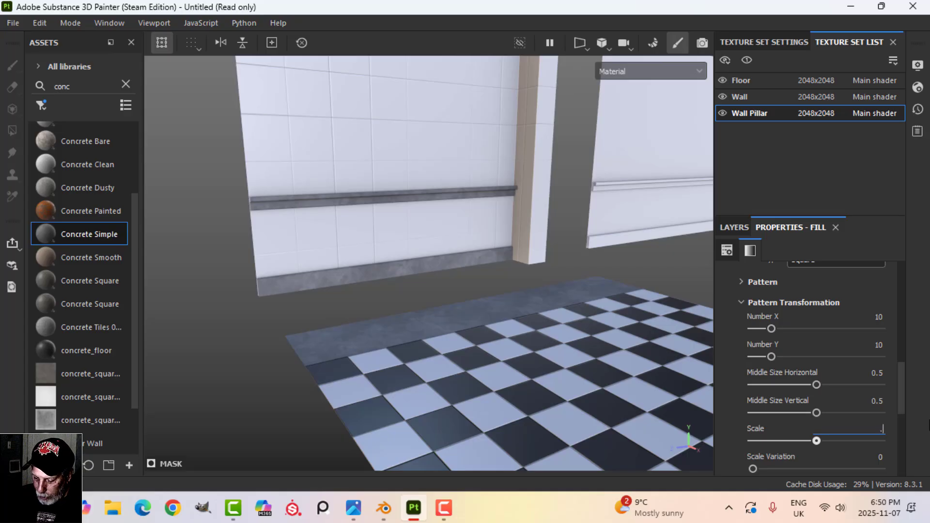
{"action": "key", "text": "Return"}
- Inspect the grout lines and tile size on the wall and pillar, comparing them with the floor tiles
{"action": "scroll", "coordinate": [508, 247], "scroll_direction": "down", "scroll_amount": 1}
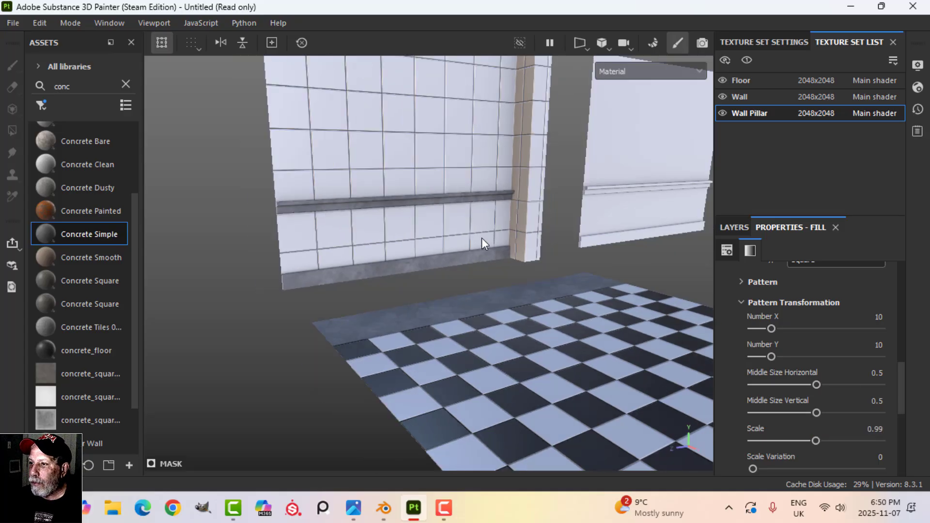
{"action": "left_click_drag", "start_coordinate": [436, 181], "coordinate": [426, 196], "text": "alt"}
{"action": "scroll", "coordinate": [402, 186], "scroll_direction": "up", "scroll_amount": 3}
{"action": "middle_click_drag", "start_coordinate": [402, 186], "coordinate": [427, 224], "text": "alt"}
{"action": "scroll", "coordinate": [427, 224], "scroll_direction": "up", "scroll_amount": 2}
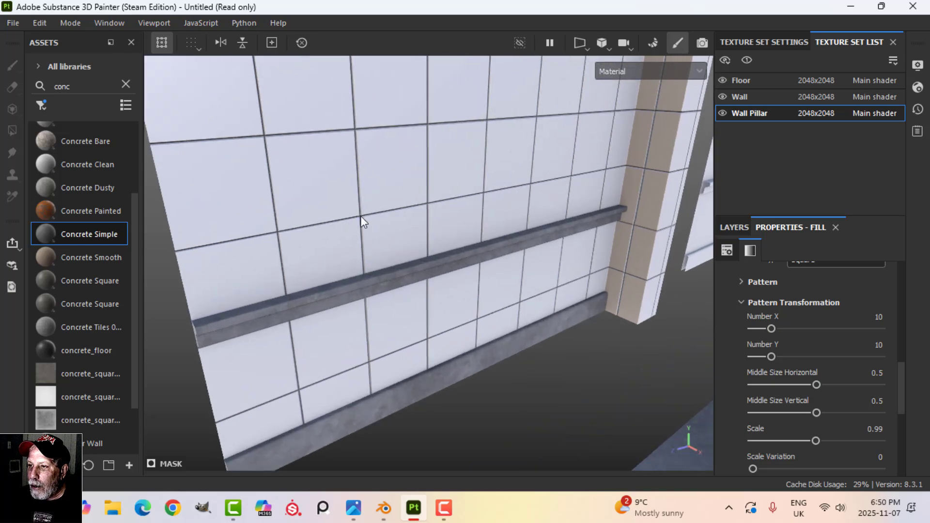
{"action": "scroll", "coordinate": [417, 162], "scroll_direction": "down", "scroll_amount": 6}
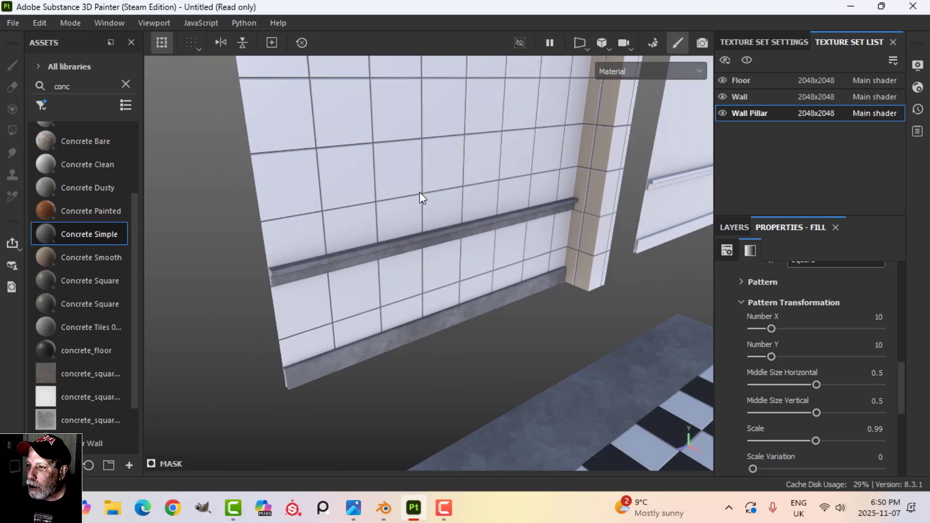
{"action": "middle_click_drag", "start_coordinate": [505, 213], "coordinate": [382, 145], "text": "alt"}
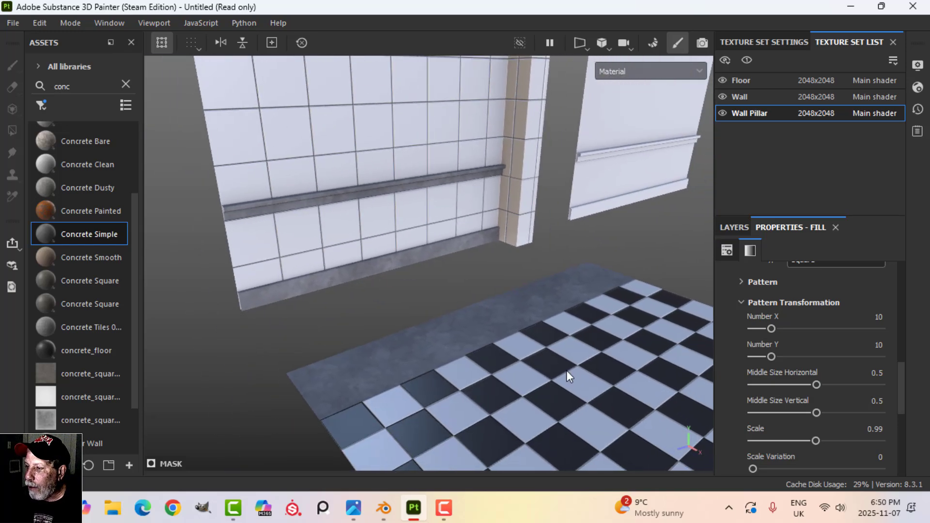
{"action": "left_click_drag", "start_coordinate": [320, 251], "coordinate": [373, 271], "text": "alt"}
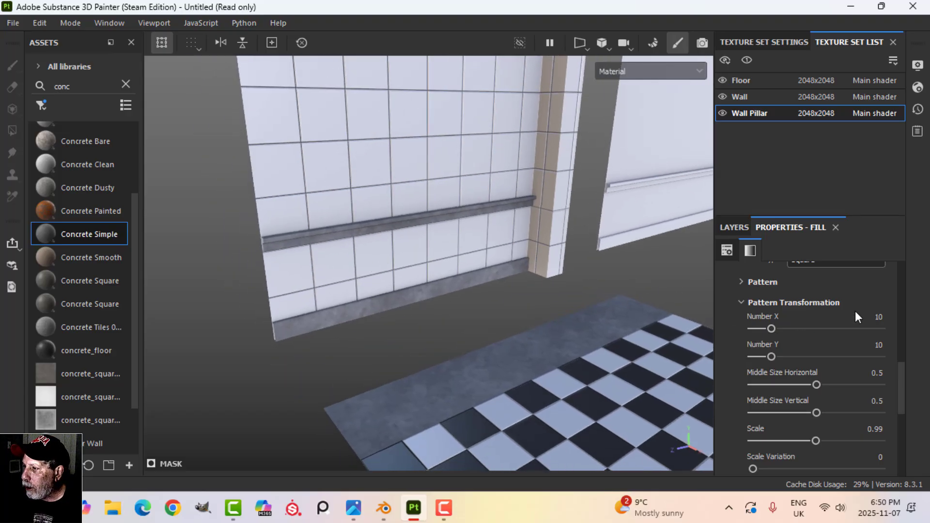
- Change the Tile Generator fill's projection to Tri-planar projection
{"action": "scroll", "coordinate": [856, 320], "scroll_direction": "up", "scroll_amount": 5}
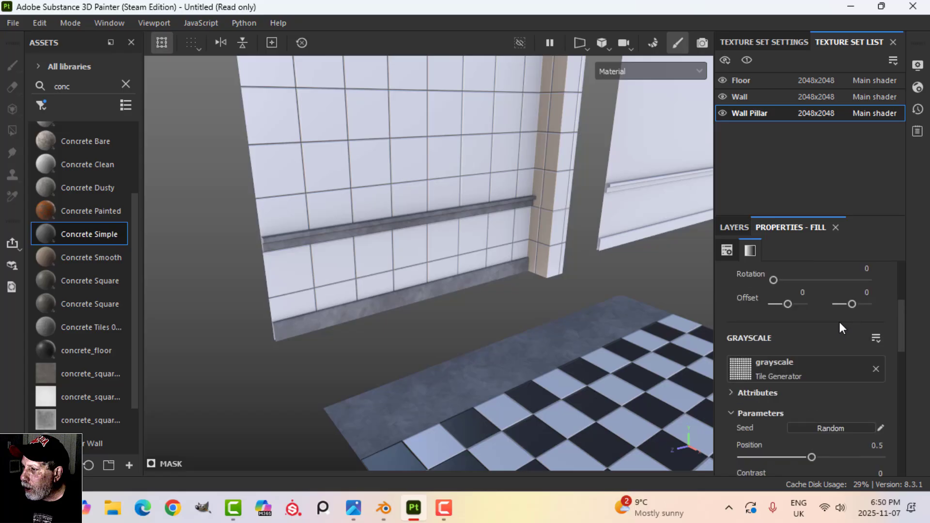
{"action": "scroll", "coordinate": [838, 322], "scroll_direction": "up", "scroll_amount": 3}
{"action": "left_click", "coordinate": [786, 271]}
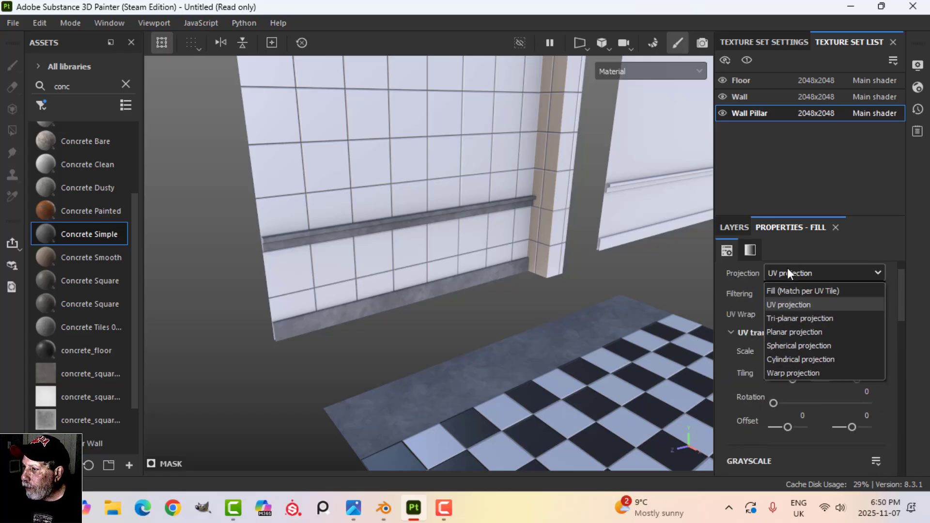
{"action": "left_click", "coordinate": [793, 317]}
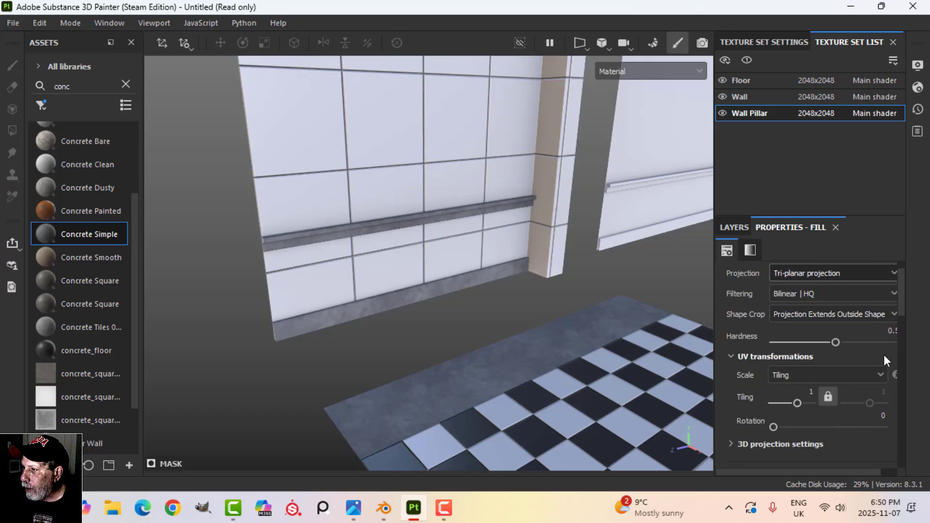
- Set the tri-planar Tile Generator fill's UV tiling to 3
{"action": "scroll", "coordinate": [877, 361], "scroll_direction": "down", "scroll_amount": 2}
{"action": "scroll", "coordinate": [874, 362], "scroll_direction": "down", "scroll_amount": 1}
{"action": "scroll", "coordinate": [813, 344], "scroll_direction": "up", "scroll_amount": 1}
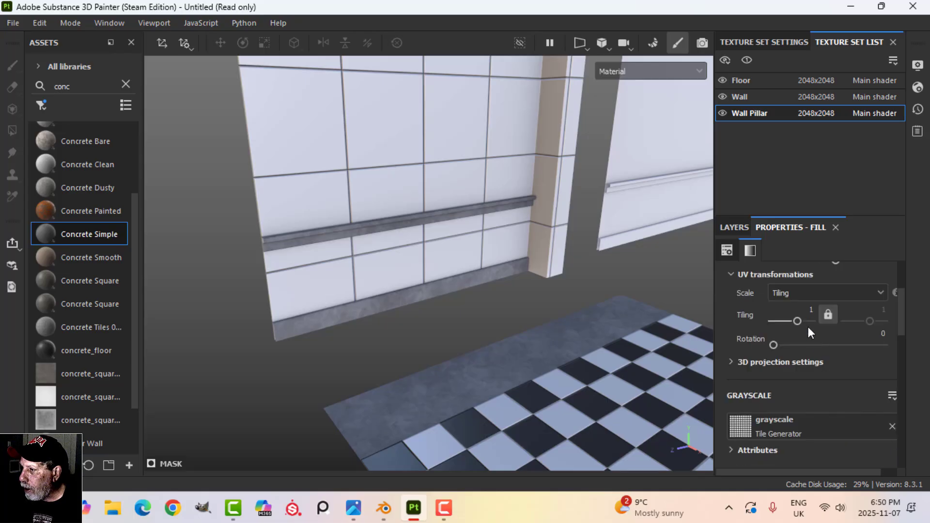
{"action": "left_click", "coordinate": [810, 310]}
{"action": "type", "text": "3"}
{"action": "key", "text": "Return"}
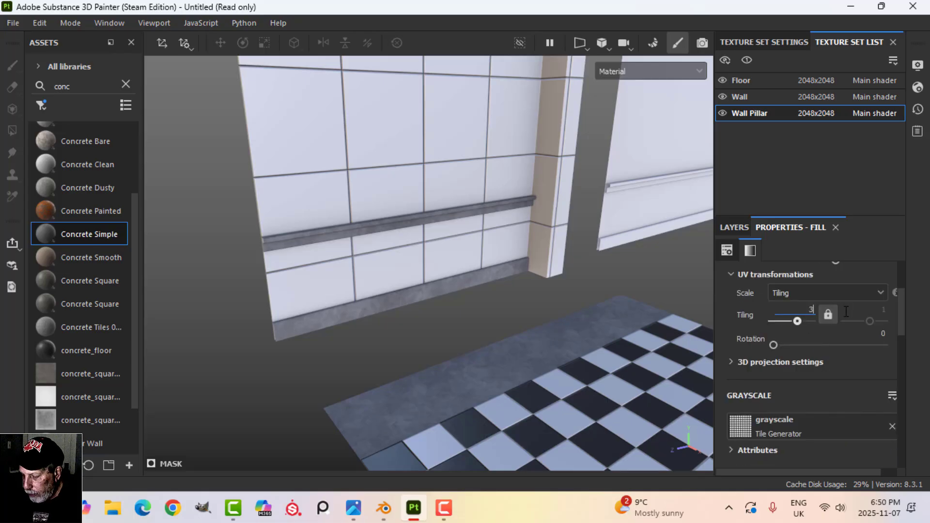
- Set the Tile Generator's Number X and Number Y to 15 and check the wall tiles against the pillar and floor
{"action": "scroll", "coordinate": [847, 374], "scroll_direction": "down", "scroll_amount": 3}
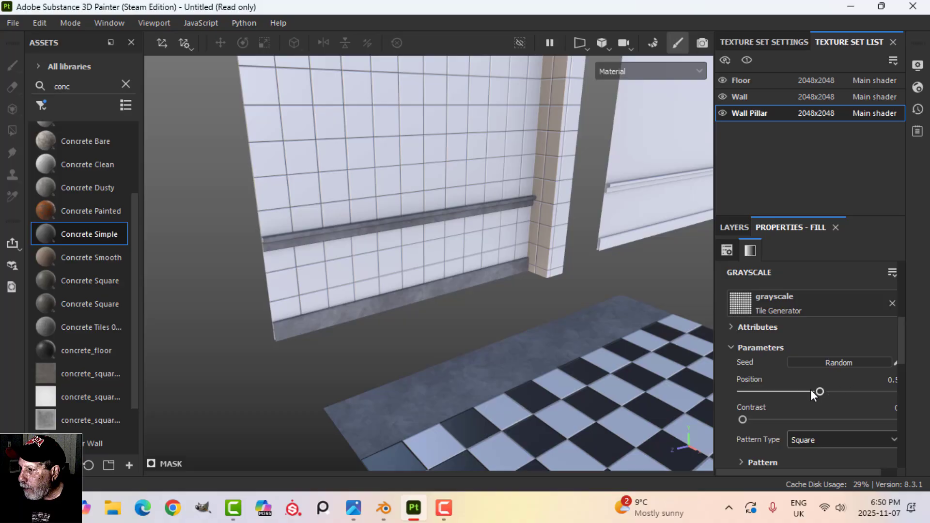
{"action": "left_click_drag", "start_coordinate": [711, 347], "coordinate": [664, 347]}
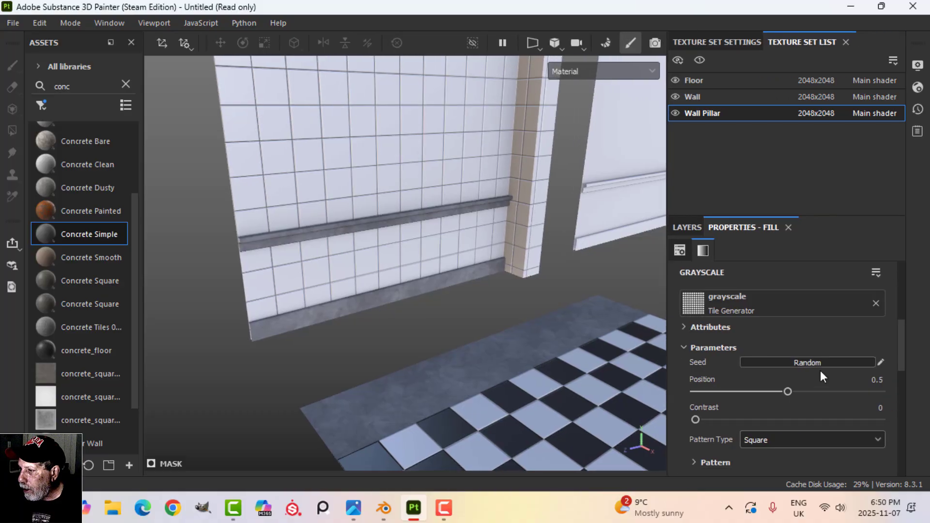
{"action": "scroll", "coordinate": [859, 374], "scroll_direction": "down", "scroll_amount": 2}
{"action": "scroll", "coordinate": [860, 375], "scroll_direction": "down", "scroll_amount": 2}
{"action": "left_click", "coordinate": [877, 333]}
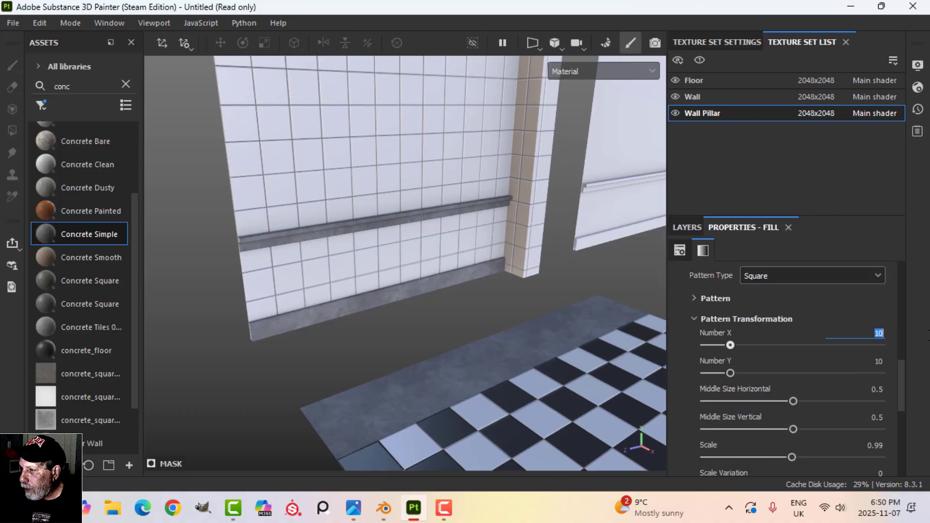
{"action": "type", "text": "15"}
{"action": "key", "text": "Tab"}
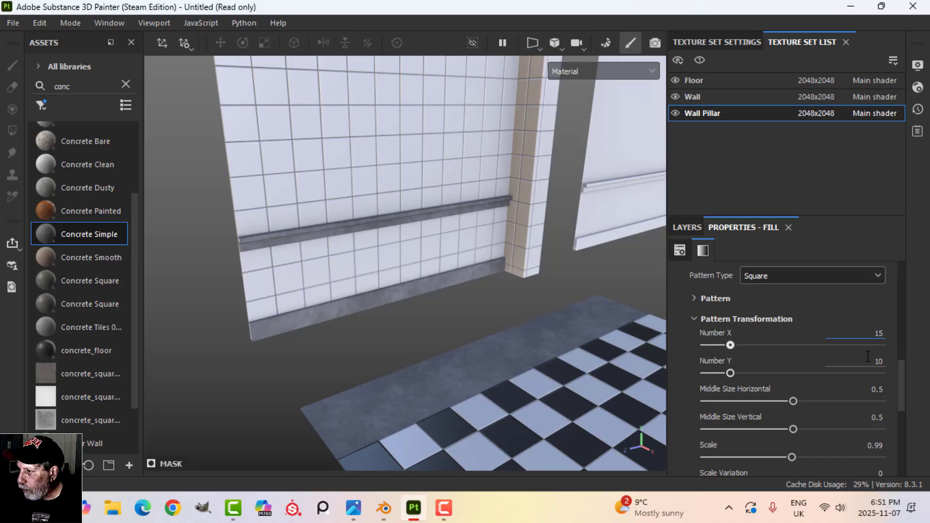
{"action": "type", "text": "15"}
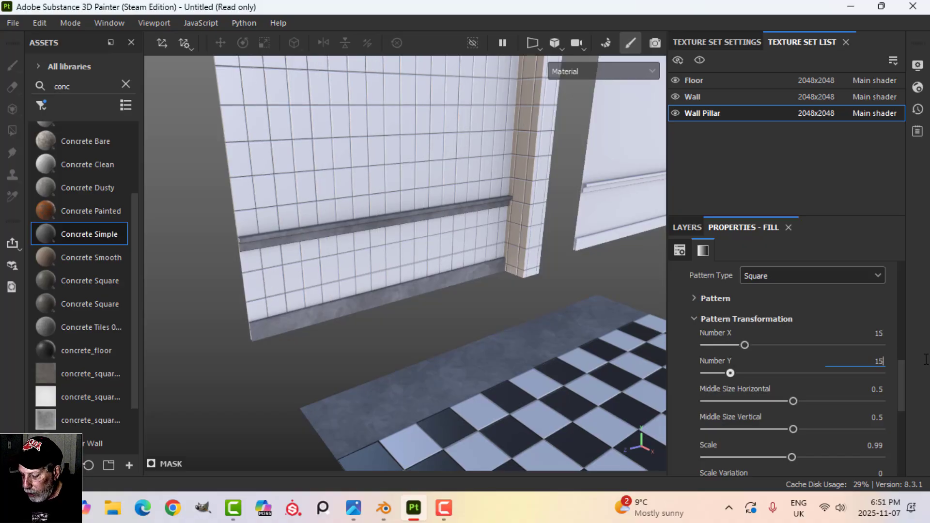
{"action": "key", "text": "Return"}
{"action": "left_click_drag", "start_coordinate": [554, 194], "coordinate": [480, 229], "text": "alt"}
{"action": "middle_click_drag", "start_coordinate": [481, 228], "coordinate": [440, 241], "text": "alt"}
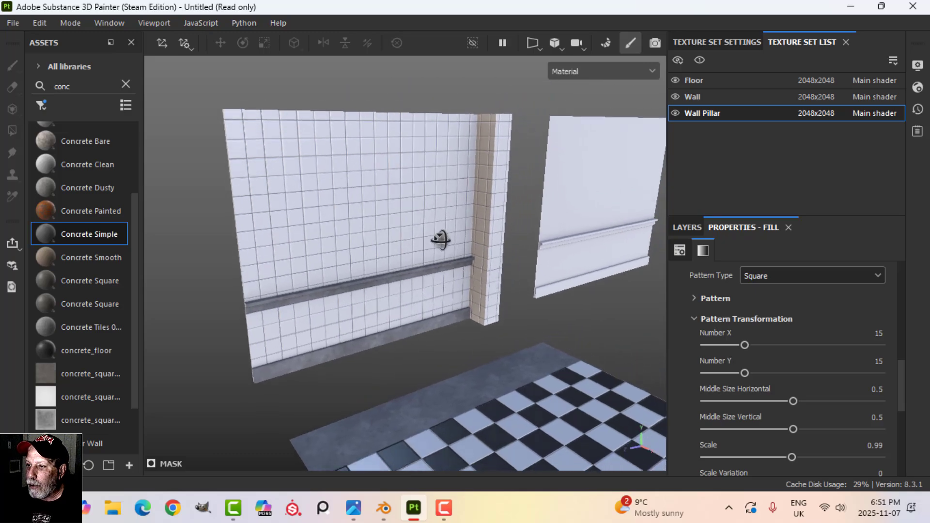
{"action": "left_click_drag", "start_coordinate": [440, 241], "coordinate": [443, 232], "text": "alt"}
{"action": "scroll", "coordinate": [443, 232], "scroll_direction": "up", "scroll_amount": 2}
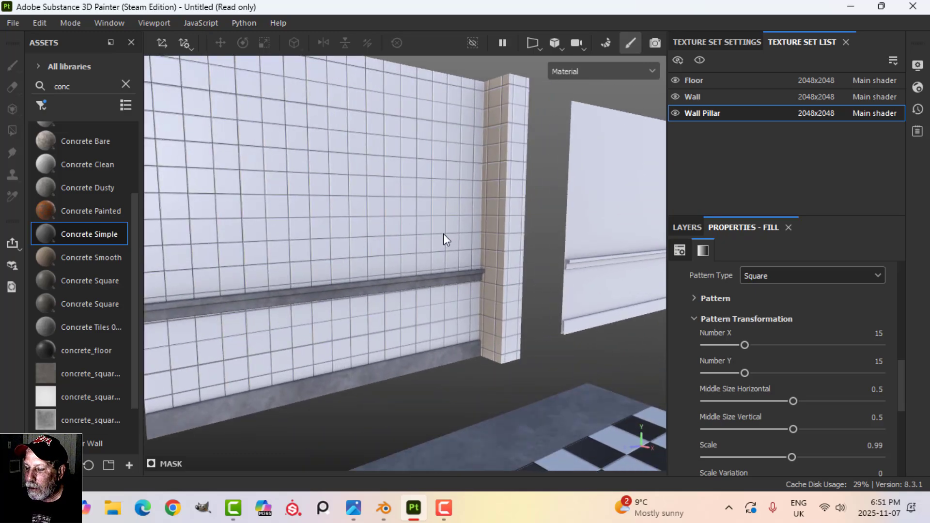
{"action": "right_click_drag", "start_coordinate": [443, 233], "coordinate": [412, 223], "text": "alt"}
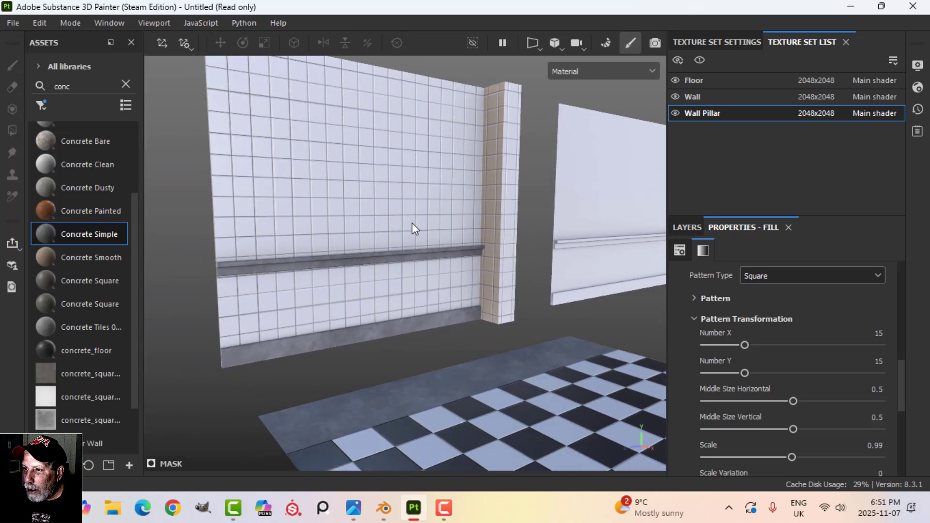
- Examine the grout lines on the wall and pillar at close range around the rail and baseboard
{"action": "scroll", "coordinate": [347, 213], "scroll_direction": "up", "scroll_amount": 2}
{"action": "middle_click_drag", "start_coordinate": [347, 213], "coordinate": [396, 215], "text": "alt"}
{"action": "scroll", "coordinate": [399, 207], "scroll_direction": "up", "scroll_amount": 1}
{"action": "left_click_drag", "start_coordinate": [399, 207], "coordinate": [333, 210], "text": "alt"}
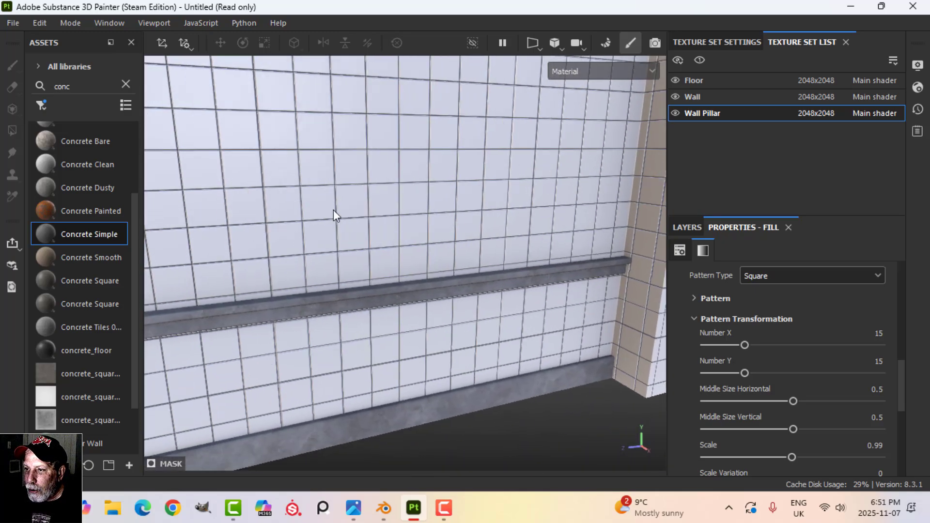
{"action": "scroll", "coordinate": [382, 218], "scroll_direction": "down", "scroll_amount": 1}
{"action": "middle_click_drag", "start_coordinate": [381, 218], "coordinate": [377, 191], "text": "alt"}
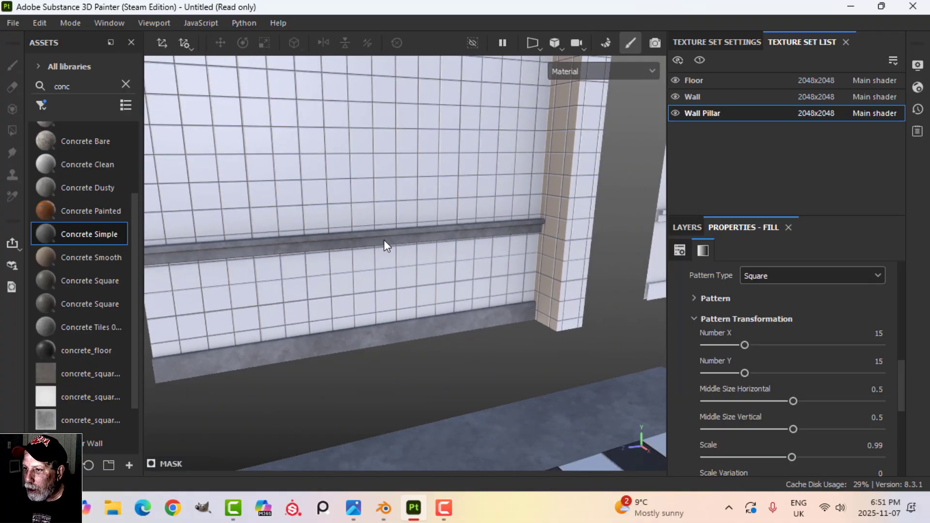
{"action": "left_click_drag", "start_coordinate": [443, 151], "coordinate": [452, 182], "text": "alt"}
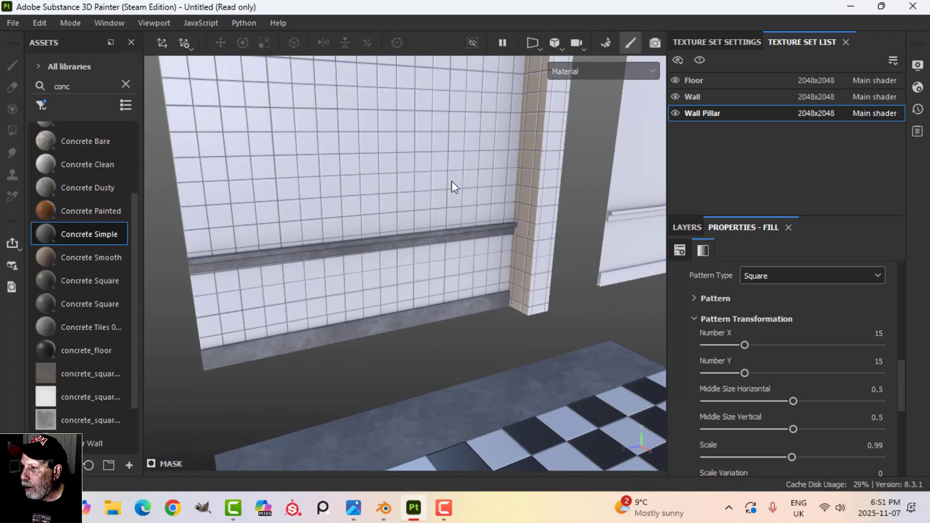
- Rename the tile fill layer inside the WALL TILES folder as TG
{"action": "left_click", "coordinate": [672, 227]}
{"action": "left_click", "coordinate": [711, 313]}
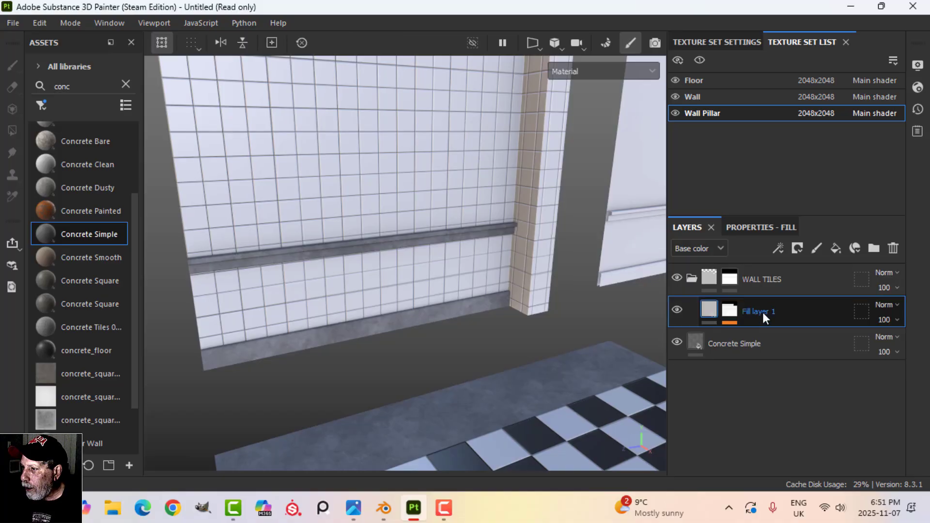
{"action": "double_click", "coordinate": [763, 311]}
{"action": "type", "text": "T"}
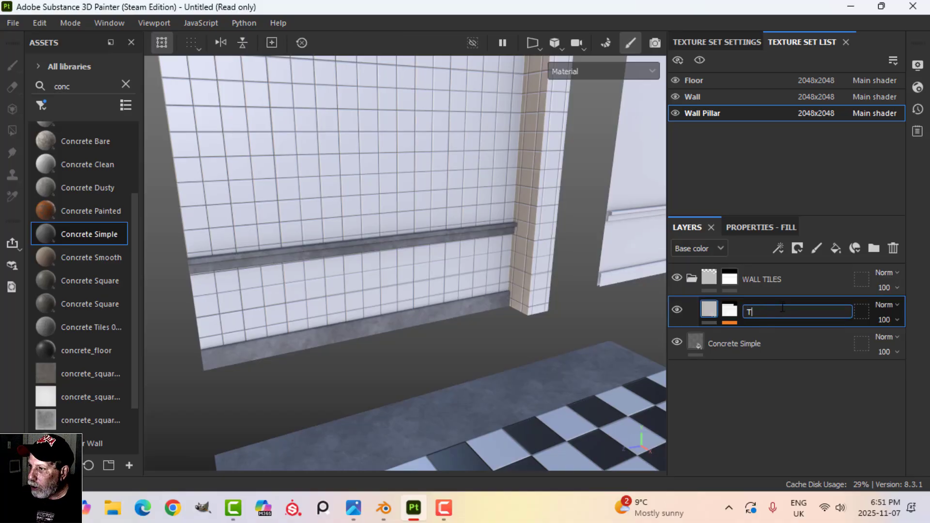
{"action": "type", "text": "G"}
{"action": "key", "text": "Return"}
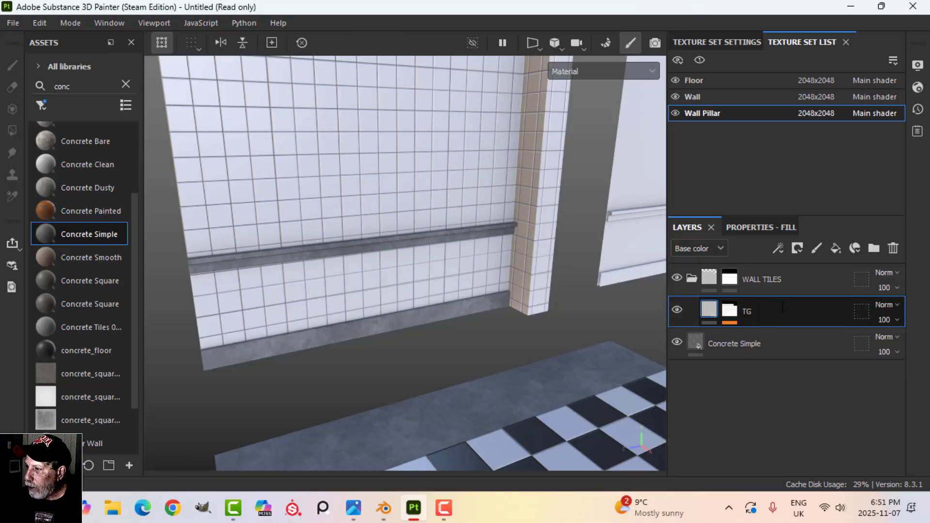
- Add a fill layer above TG with only the color and roughness channels active, and set its roughness to 1
{"action": "left_click", "coordinate": [834, 248]}
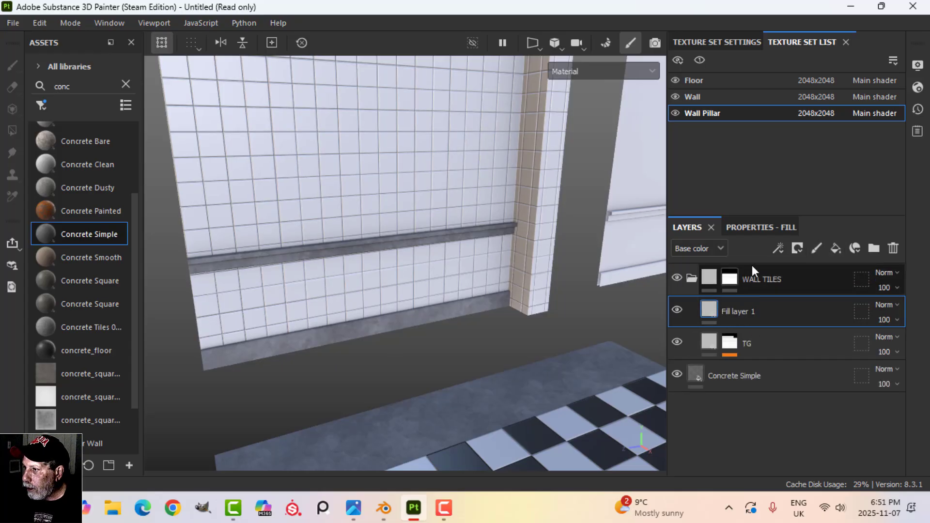
{"action": "left_click", "coordinate": [755, 227]}
{"action": "scroll", "coordinate": [772, 333], "scroll_direction": "up", "scroll_amount": 2}
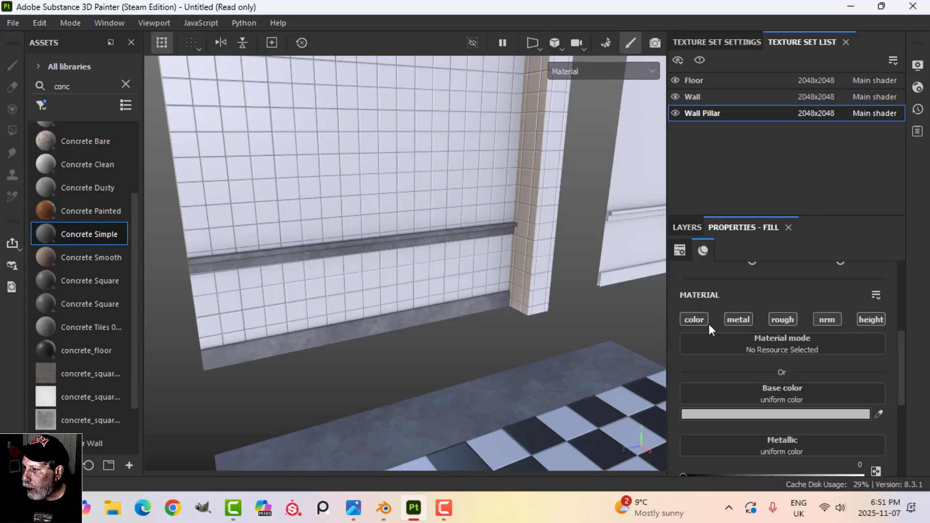
{"action": "left_click", "coordinate": [782, 319]}
{"action": "scroll", "coordinate": [779, 377], "scroll_direction": "down", "scroll_amount": 1}
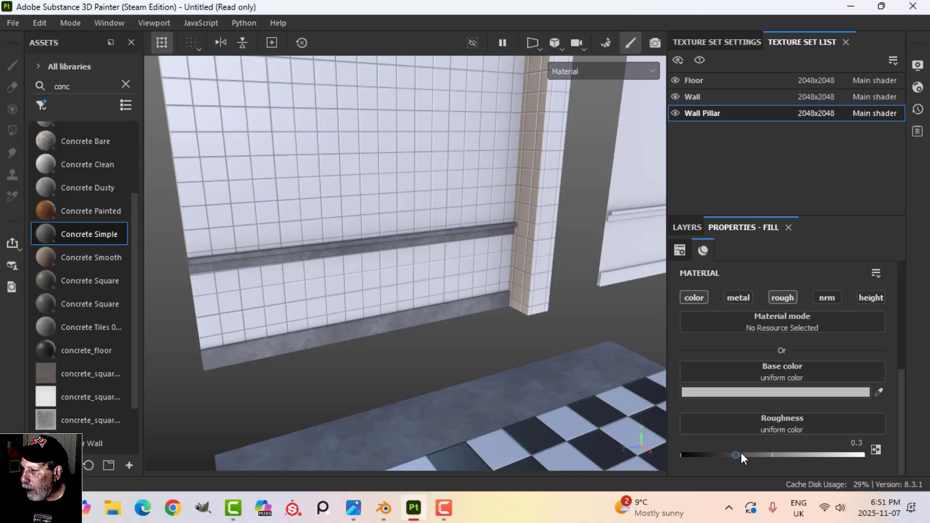
{"action": "left_click_drag", "start_coordinate": [739, 455], "coordinate": [862, 455]}
- Set the new fill's base color to dark grey 1C1C1C and rename the layer as GROUT
{"action": "left_click", "coordinate": [801, 393]}
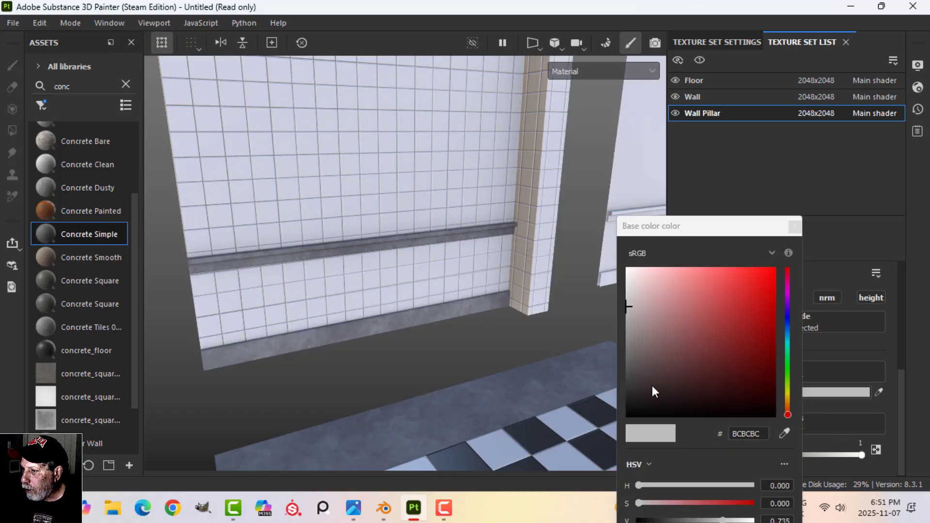
{"action": "left_click", "coordinate": [626, 399]}
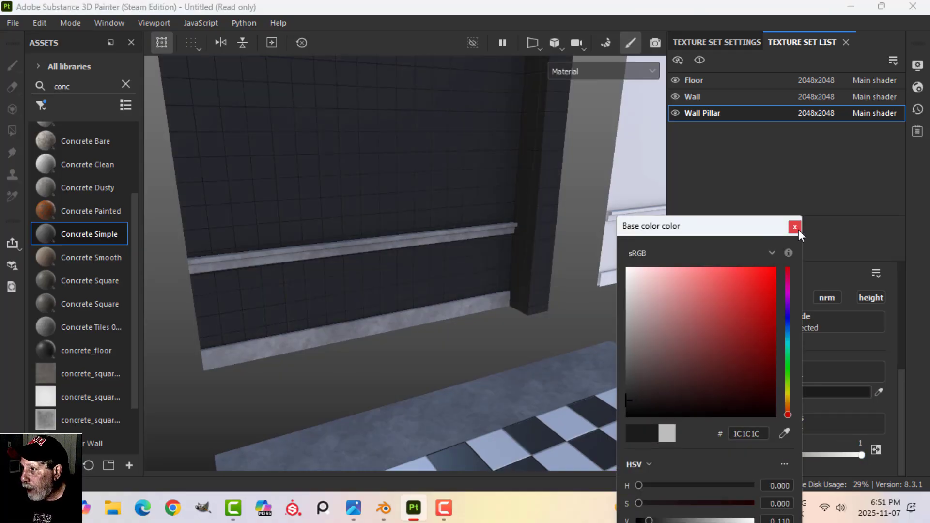
{"action": "left_click", "coordinate": [795, 227]}
{"action": "left_click", "coordinate": [693, 230]}
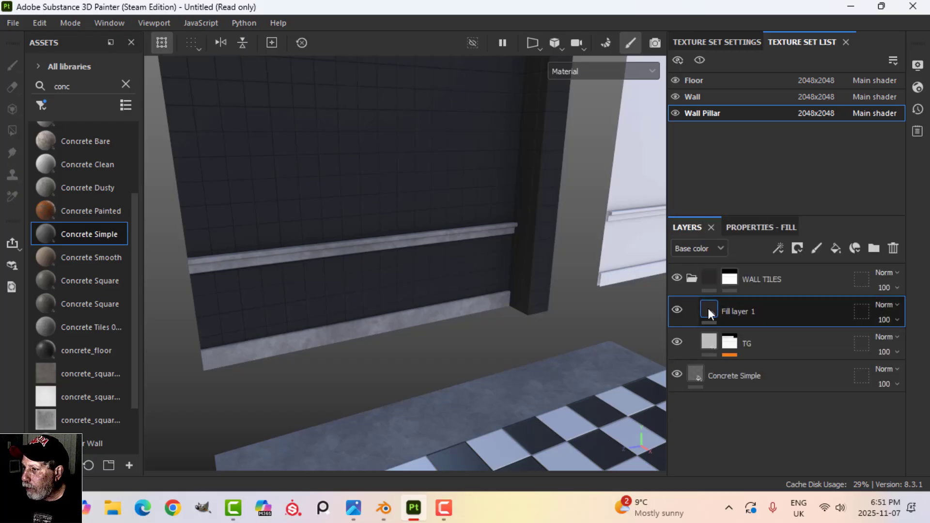
{"action": "double_click", "coordinate": [746, 310]}
{"action": "type", "text": "GROUT"}
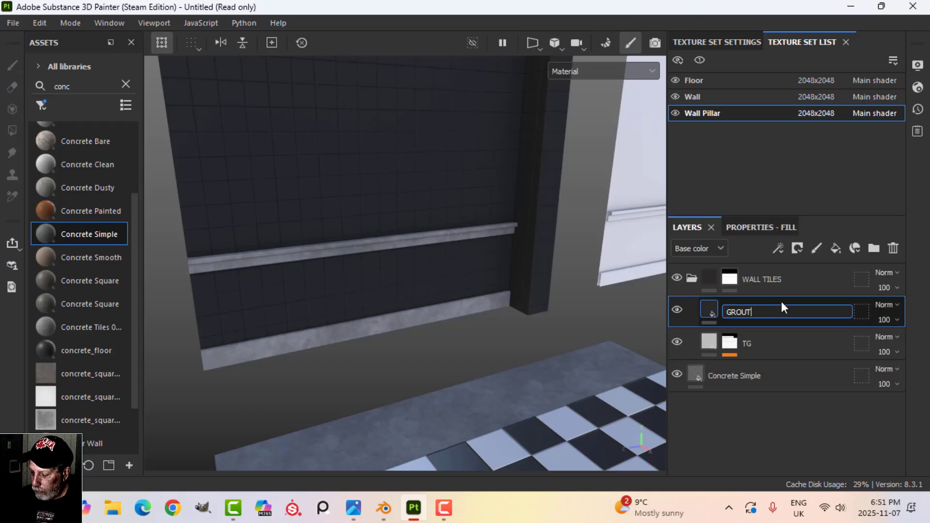
{"action": "key", "text": "Return"}
- Move the GROUT layer beneath TG within the WALL TILES folder
{"action": "left_click_drag", "start_coordinate": [710, 313], "coordinate": [697, 345]}
{"action": "scroll", "coordinate": [316, 213], "scroll_direction": "up", "scroll_amount": 3}
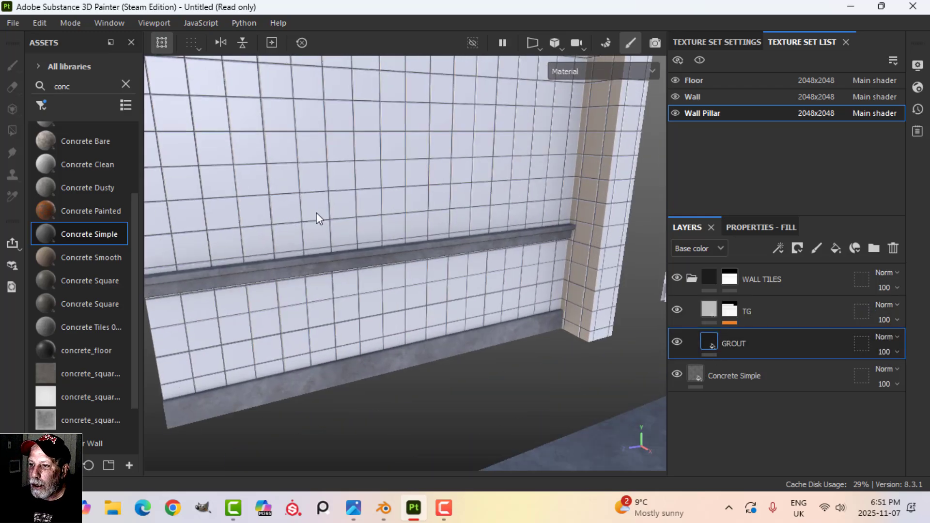
{"action": "left_click_drag", "start_coordinate": [316, 213], "coordinate": [326, 193], "text": "alt"}
- Try a bright red base color, EC0909, on the wall's GROUT layer and undo it
{"action": "left_click", "coordinate": [757, 229]}
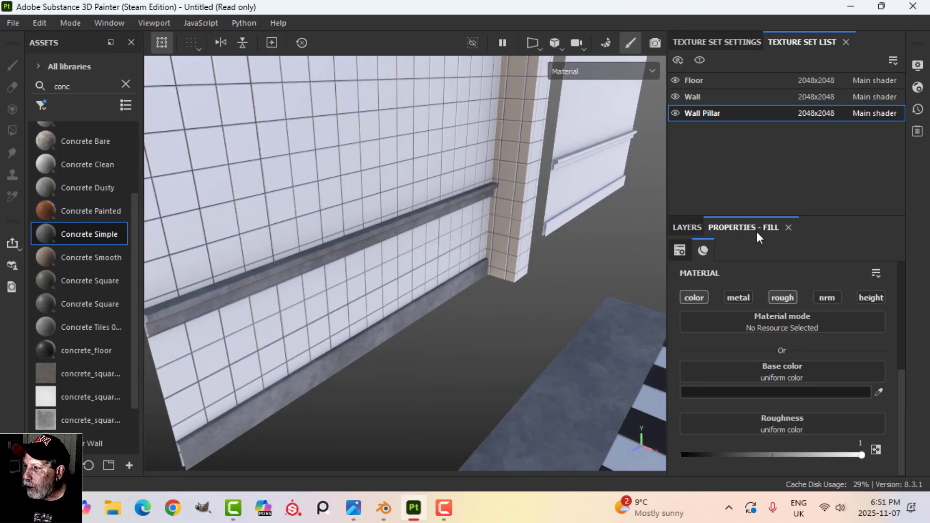
{"action": "left_click", "coordinate": [784, 393]}
{"action": "left_click", "coordinate": [770, 278]}
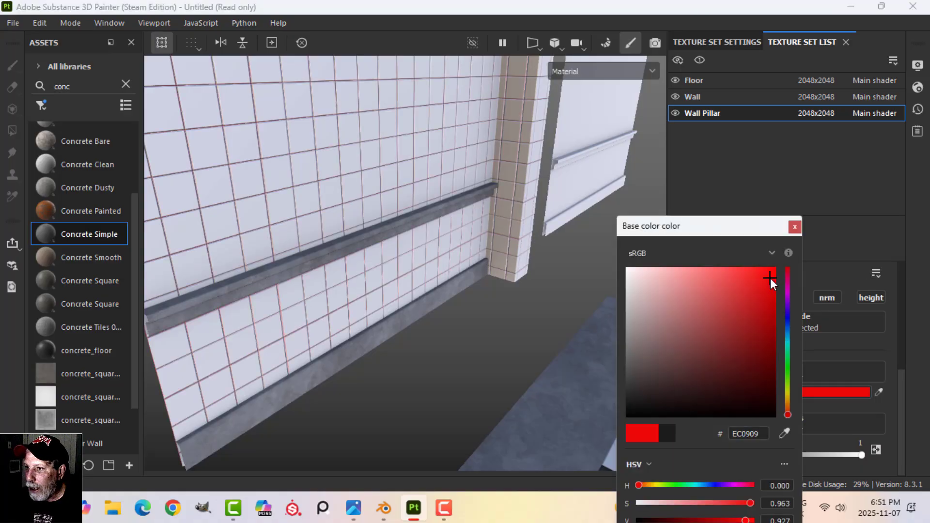
{"action": "left_click_drag", "start_coordinate": [346, 193], "coordinate": [321, 166], "text": "alt"}
{"action": "key", "text": "ctrl+z"}
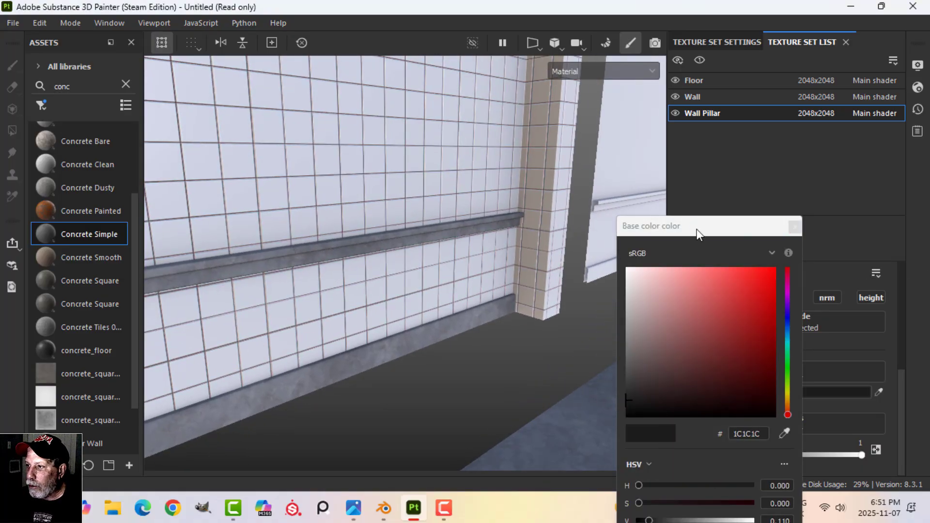
{"action": "left_click", "coordinate": [793, 227]}
- Add a fill layer to the FLOOR TILES folder of the Floor texture set and place it beneath TG1
{"action": "scroll", "coordinate": [328, 220], "scroll_direction": "down", "scroll_amount": 1}
{"action": "left_click_drag", "start_coordinate": [329, 226], "coordinate": [604, 243], "text": "alt"}
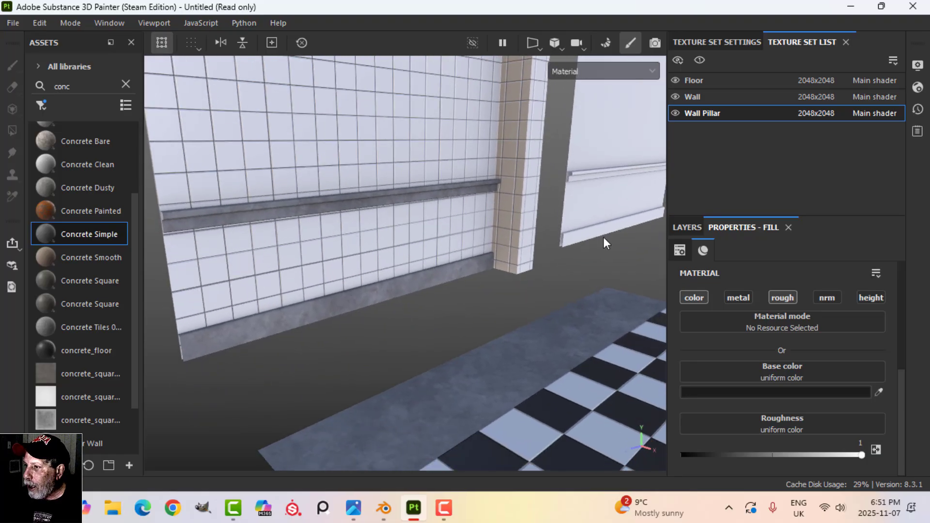
{"action": "left_click", "coordinate": [686, 227]}
{"action": "left_click", "coordinate": [703, 79]}
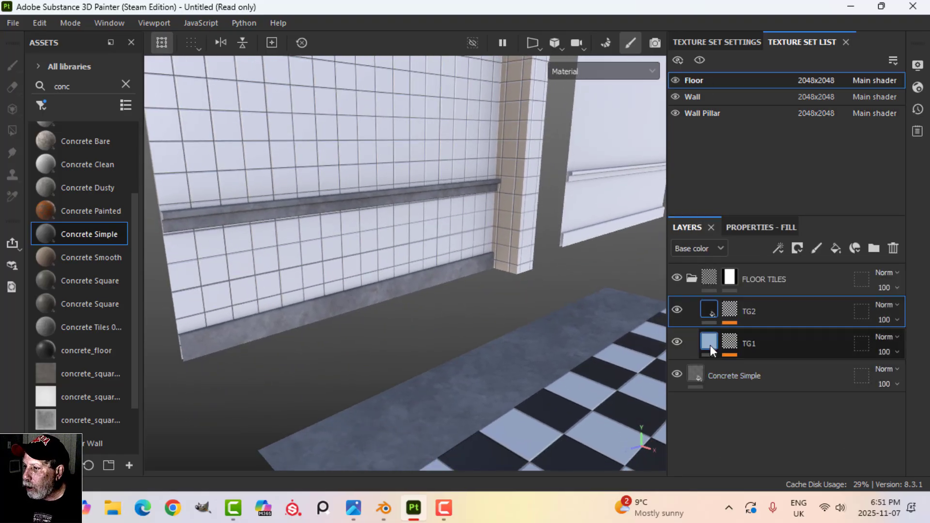
{"action": "left_click", "coordinate": [709, 344]}
{"action": "left_click", "coordinate": [835, 248]}
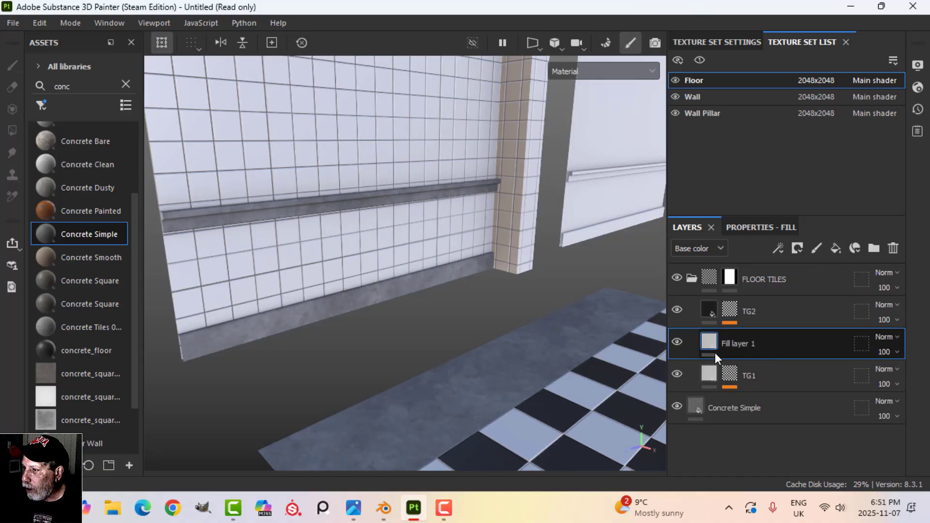
{"action": "left_click_drag", "start_coordinate": [715, 353], "coordinate": [714, 383]}
- Limit the floor's new fill layer to the color and roughness channels and set its roughness to 1
{"action": "left_click", "coordinate": [762, 230]}
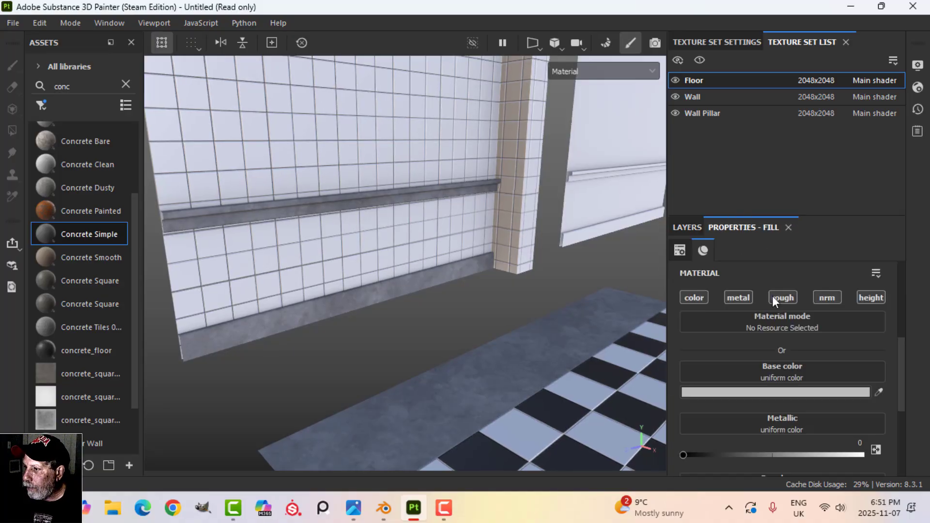
{"action": "left_click", "coordinate": [688, 300], "text": "alt"}
{"action": "left_click", "coordinate": [780, 303]}
{"action": "scroll", "coordinate": [774, 392], "scroll_direction": "down", "scroll_amount": 1}
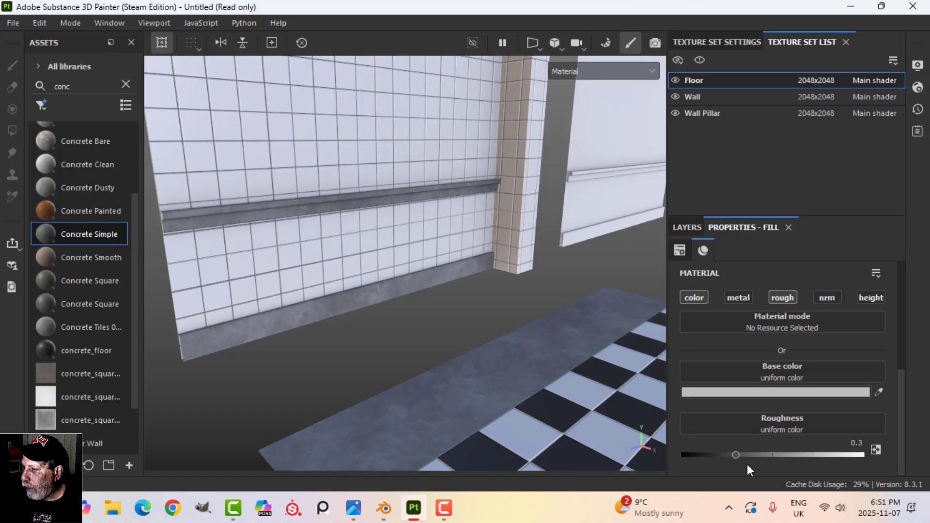
{"action": "left_click_drag", "start_coordinate": [738, 454], "coordinate": [741, 454]}
{"action": "left_click_drag", "start_coordinate": [858, 454], "coordinate": [864, 456]}
- Set the floor fill's base color to dark grey 262626 and check the gaps between the floor tiles
{"action": "left_click", "coordinate": [794, 391]}
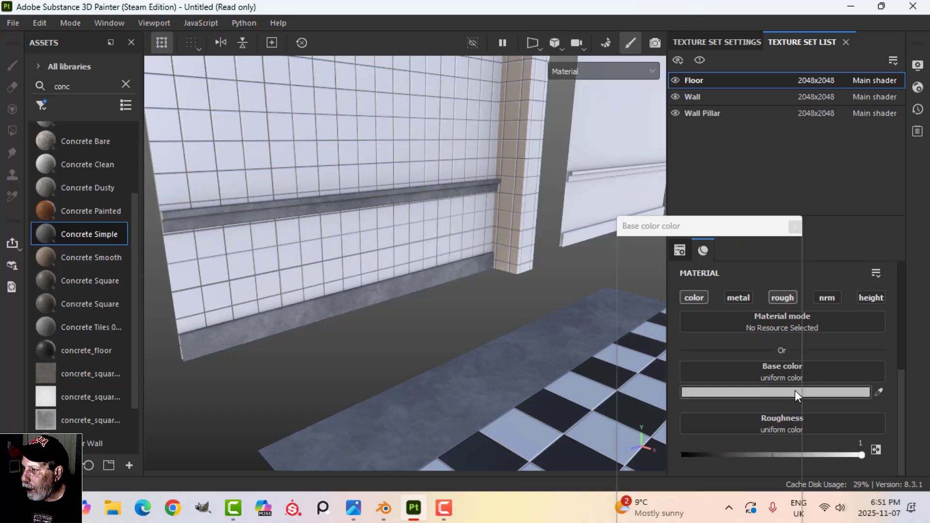
{"action": "left_click", "coordinate": [630, 393]}
{"action": "left_click_drag", "start_coordinate": [629, 395], "coordinate": [624, 395]}
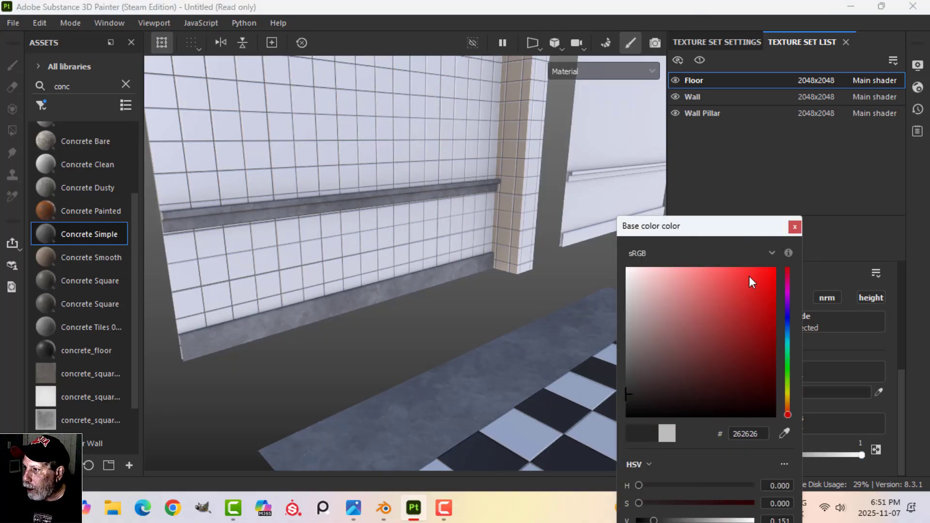
{"action": "left_click", "coordinate": [792, 228]}
{"action": "left_click_drag", "start_coordinate": [573, 349], "coordinate": [516, 392], "text": "alt"}
{"action": "scroll", "coordinate": [516, 388], "scroll_direction": "up", "scroll_amount": 4}
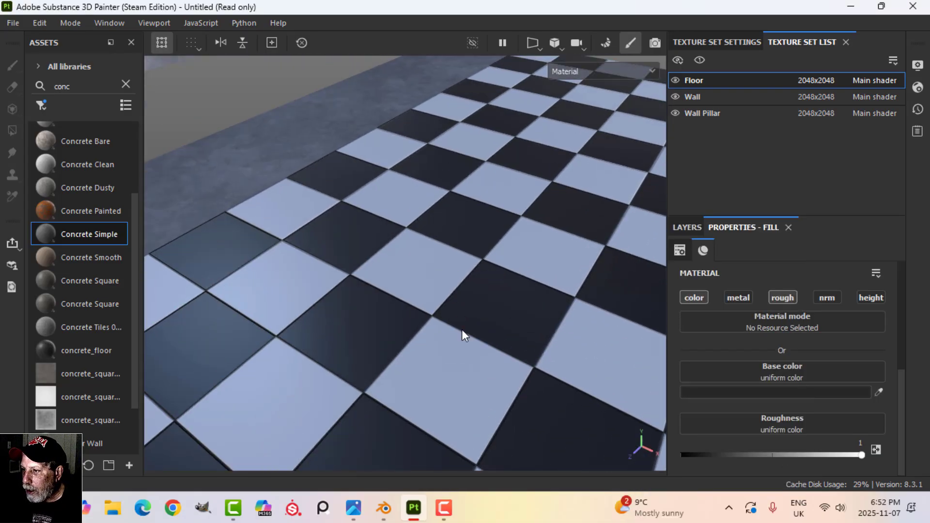
{"action": "scroll", "coordinate": [461, 329], "scroll_direction": "down", "scroll_amount": 3}
{"action": "left_click_drag", "start_coordinate": [464, 346], "coordinate": [539, 325], "text": "alt"}
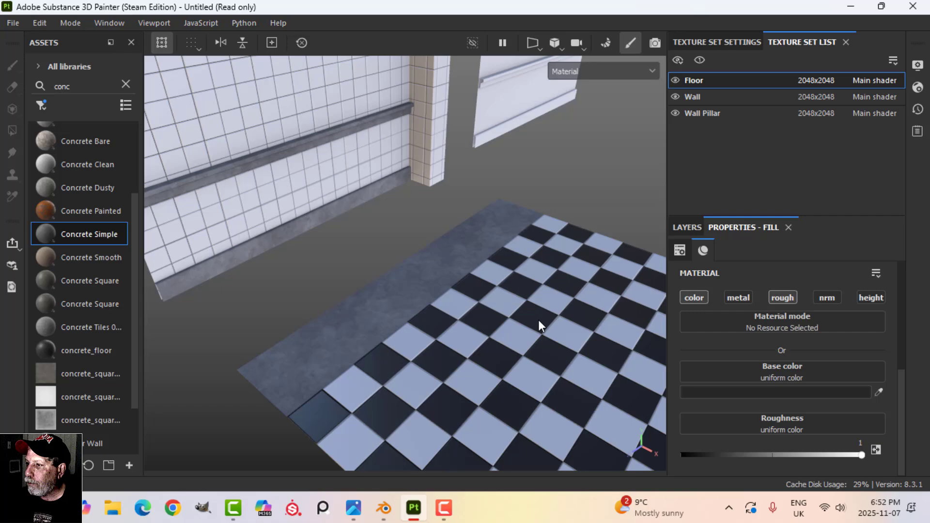
- Rename the floor's new fill layer as GROUT and collapse the FLOOR TILES folder
{"action": "left_click", "coordinate": [702, 228]}
{"action": "double_click", "coordinate": [742, 373]}
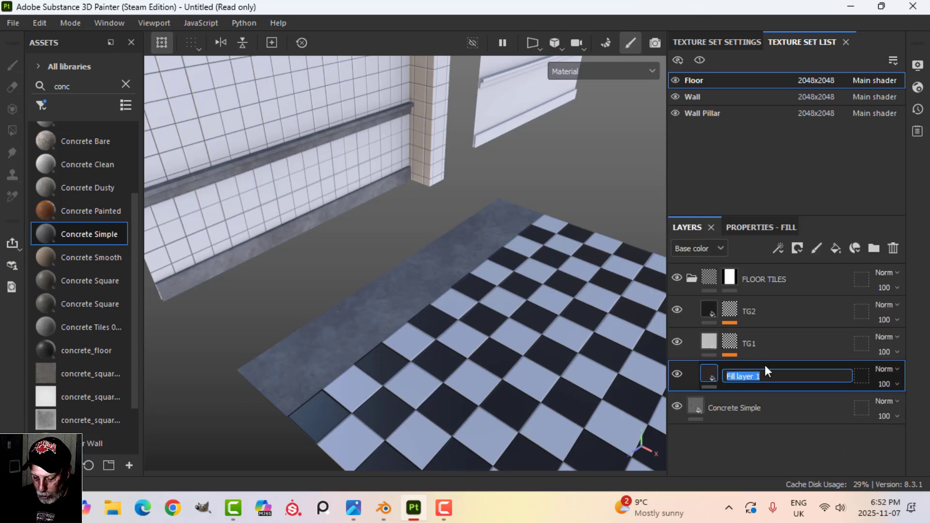
{"action": "type", "text": "GROUT"}
{"action": "key", "text": "Return"}
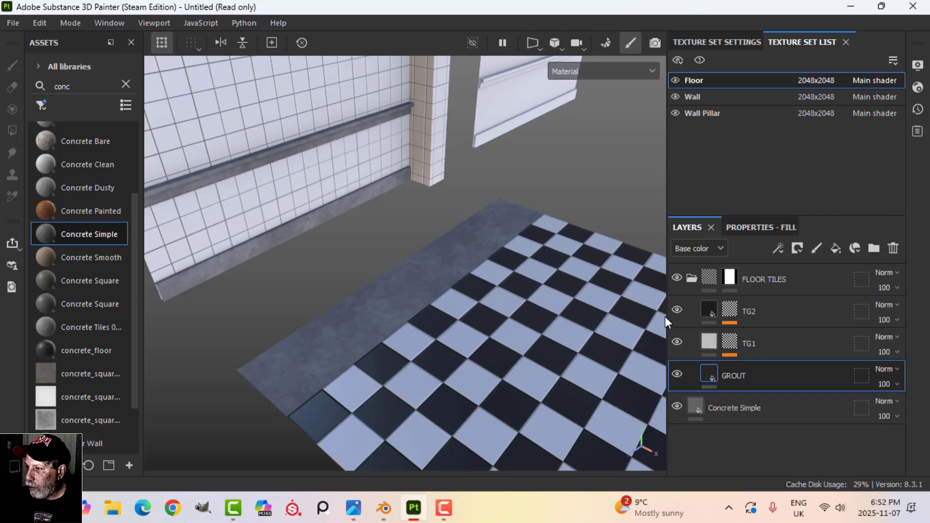
{"action": "left_click", "coordinate": [692, 279]}
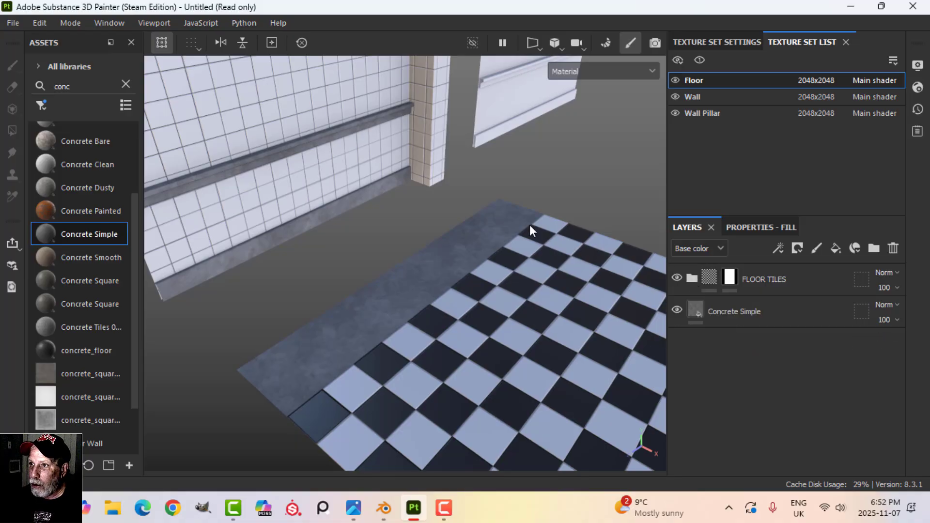
- In the Wall Pillar texture set, move Concrete Simple above the WALL TILES folder and add a black mask to it
{"action": "left_click_drag", "start_coordinate": [530, 225], "coordinate": [526, 190], "text": "alt"}
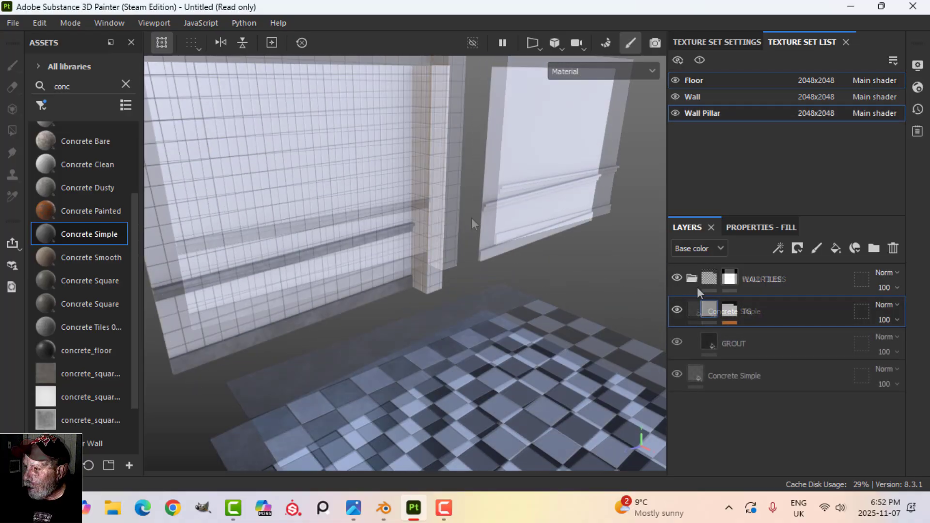
{"action": "left_click", "coordinate": [692, 279]}
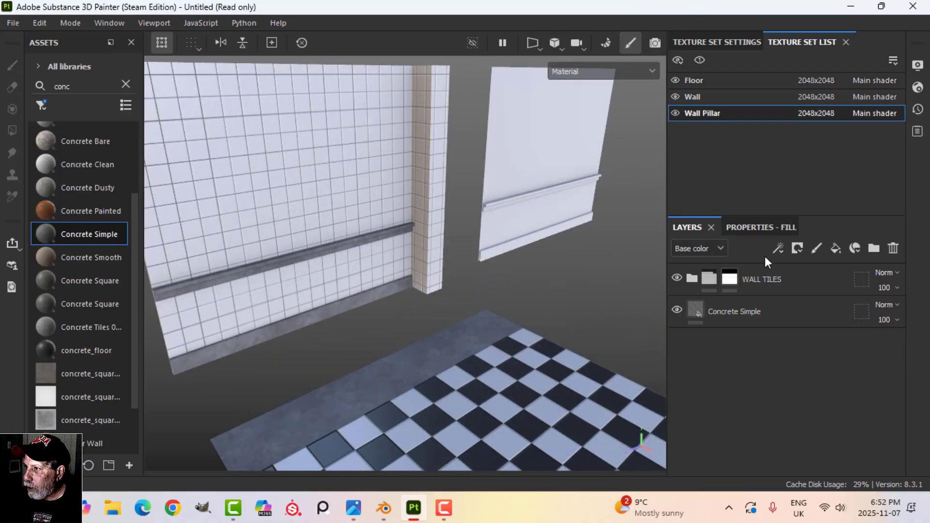
{"action": "left_click_drag", "start_coordinate": [722, 317], "coordinate": [713, 266]}
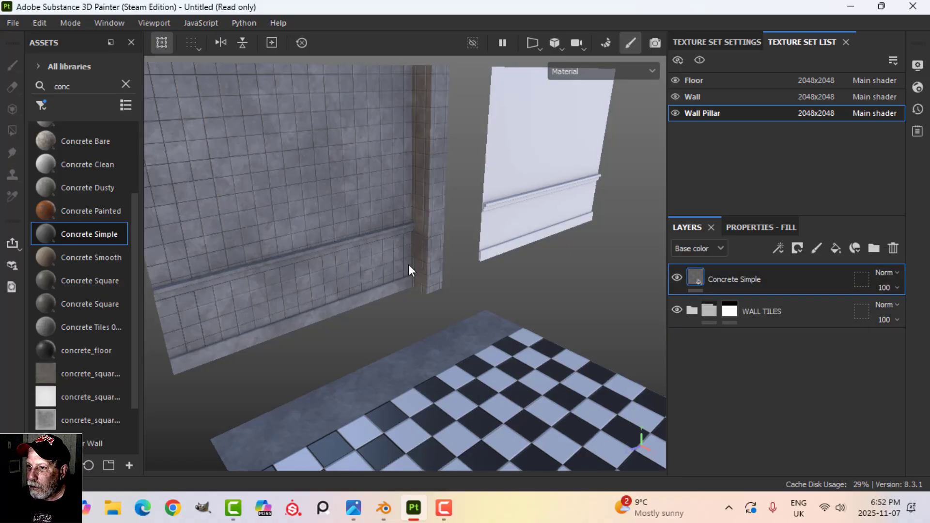
{"action": "left_click", "coordinate": [797, 248]}
{"action": "left_click", "coordinate": [804, 283]}
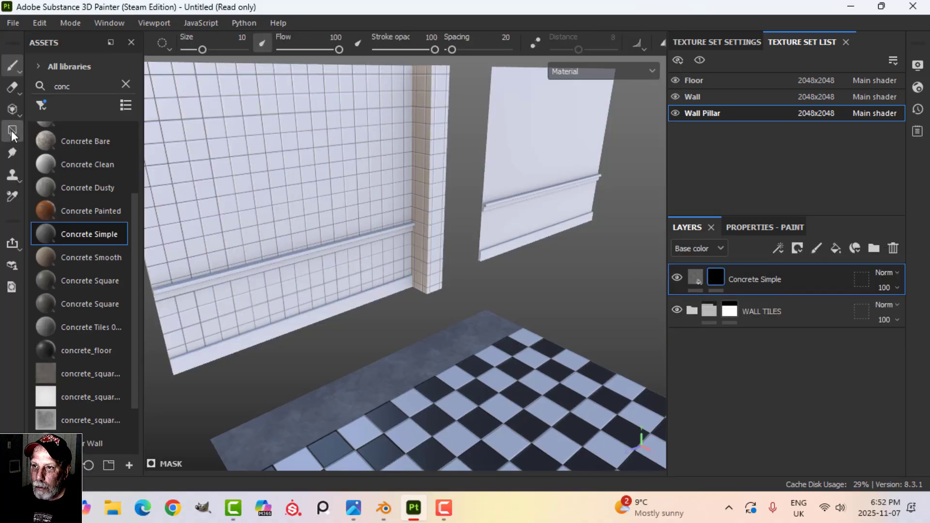
- Reveal Concrete Simple on the wall panel between rail and baseboard by filling that quad in the mask with Polygon Fill
{"action": "left_click", "coordinate": [11, 130]}
{"action": "left_click", "coordinate": [182, 43]}
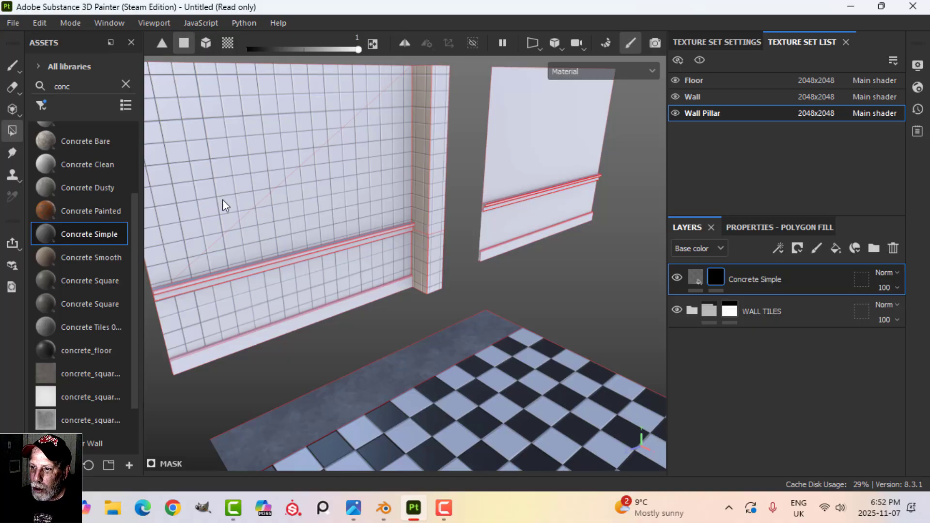
{"action": "left_click", "coordinate": [250, 302]}
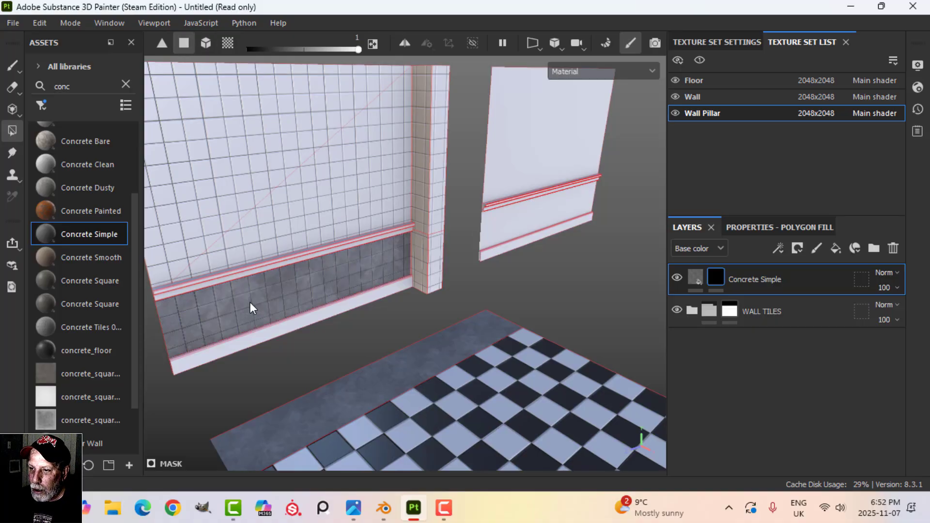
{"action": "left_click", "coordinate": [11, 66]}
{"action": "mouse_move", "coordinate": [280, 271]}
{"action": "left_mouse_down", "text": "alt"}
{"action": "mouse_move", "coordinate": [249, 216]}
{"action": "mouse_move", "coordinate": [352, 245]}
{"action": "left_mouse_up", "text": "alt"}
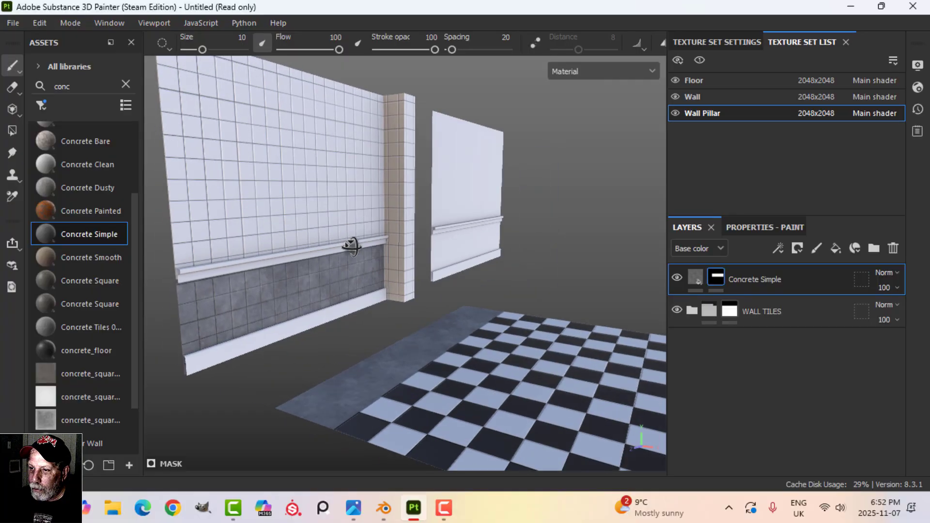
{"action": "scroll", "coordinate": [270, 303], "scroll_direction": "up", "scroll_amount": 2}
{"action": "scroll", "coordinate": [182, 316], "scroll_direction": "down", "scroll_amount": 3}
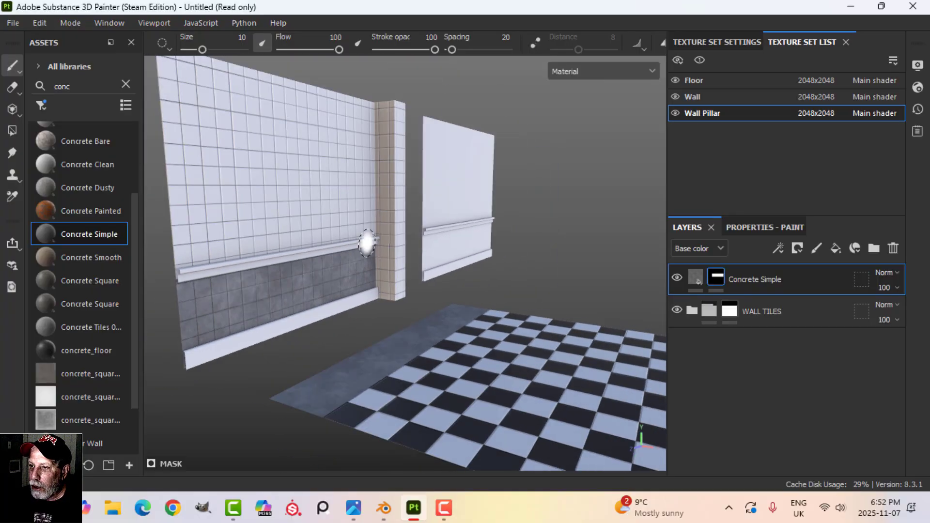
- Copy the Concrete Simple layer and the WALL TILES folder together from the Wall Pillar texture set
{"action": "left_click_drag", "start_coordinate": [426, 252], "coordinate": [389, 264], "text": "alt"}
{"action": "middle_click_drag", "start_coordinate": [365, 271], "coordinate": [414, 268], "text": "alt"}
{"action": "left_click_drag", "start_coordinate": [414, 268], "coordinate": [415, 267], "text": "alt"}
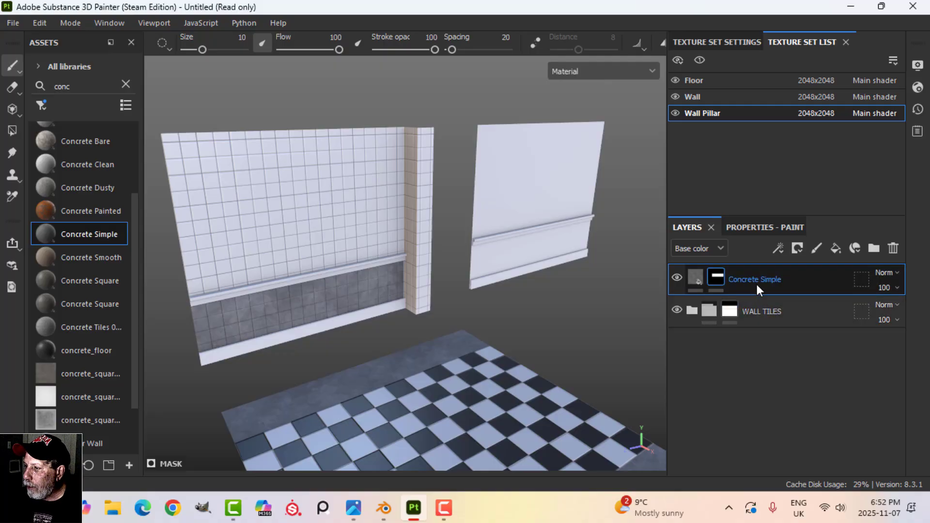
{"action": "left_click", "coordinate": [760, 313]}
{"action": "right_click", "coordinate": [762, 315]}
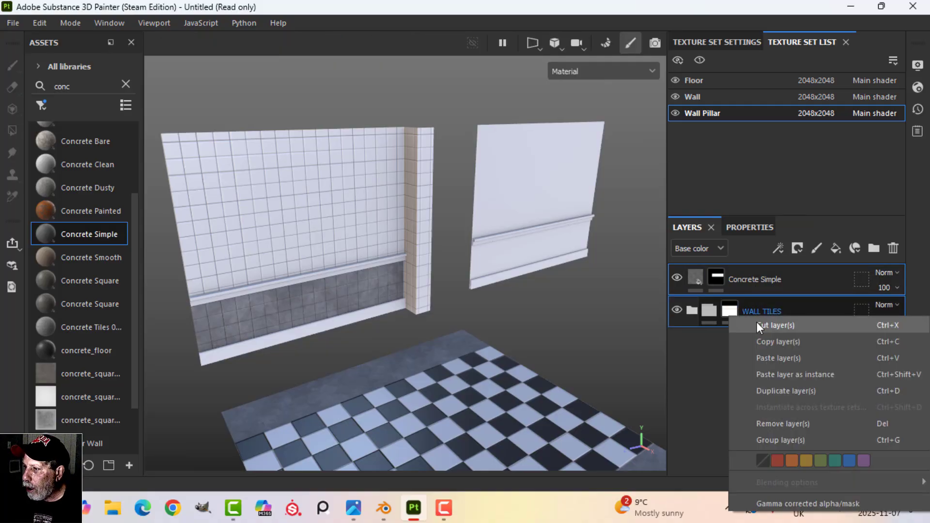
{"action": "left_click", "coordinate": [766, 340]}
- In the Wall texture set, delete Layer 1 and paste the copied Concrete Simple and WALL TILES layers
{"action": "left_click", "coordinate": [716, 98]}
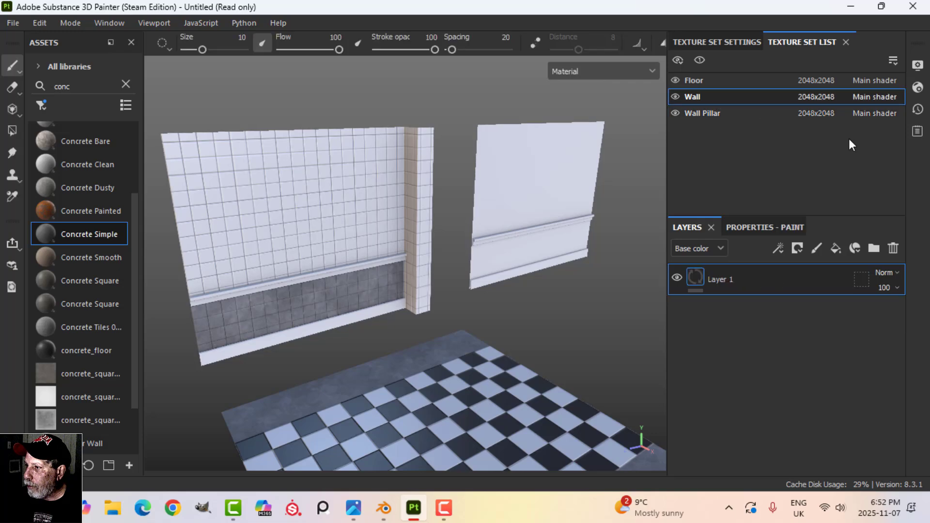
{"action": "left_click", "coordinate": [891, 249]}
{"action": "right_click", "coordinate": [752, 315]}
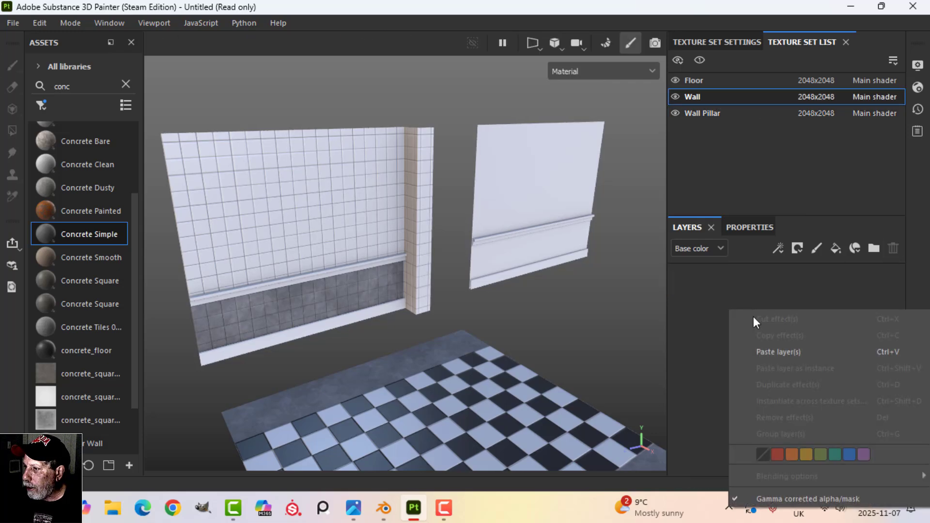
{"action": "left_click", "coordinate": [773, 352]}
- Clear the Wall set's Concrete Simple mask and fill only the panel between rail and baseboard using quad Polygon Fill
{"action": "scroll", "coordinate": [587, 304], "scroll_direction": "up", "scroll_amount": 2}
{"action": "middle_click_drag", "start_coordinate": [586, 300], "coordinate": [463, 291], "text": "alt"}
{"action": "left_click_drag", "start_coordinate": [524, 289], "coordinate": [485, 291], "text": "alt"}
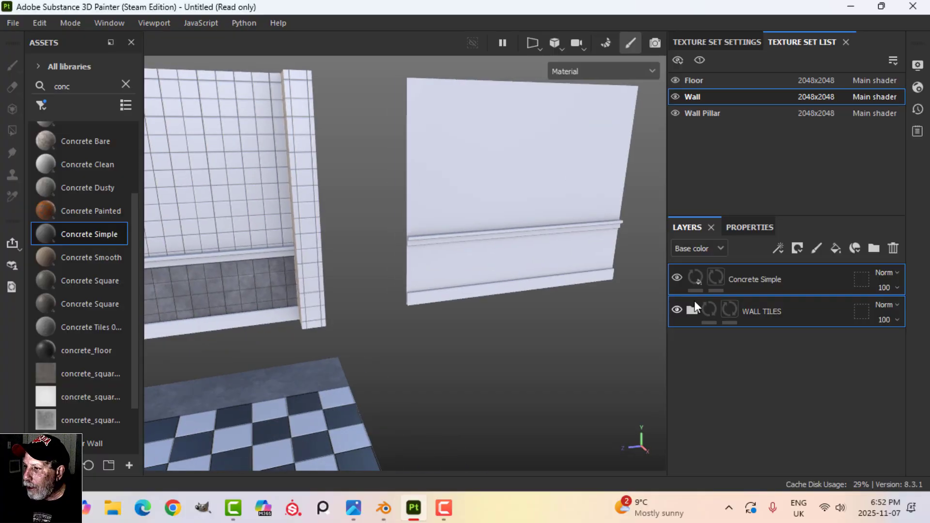
{"action": "left_click", "coordinate": [716, 280]}
{"action": "right_click", "coordinate": [715, 279]}
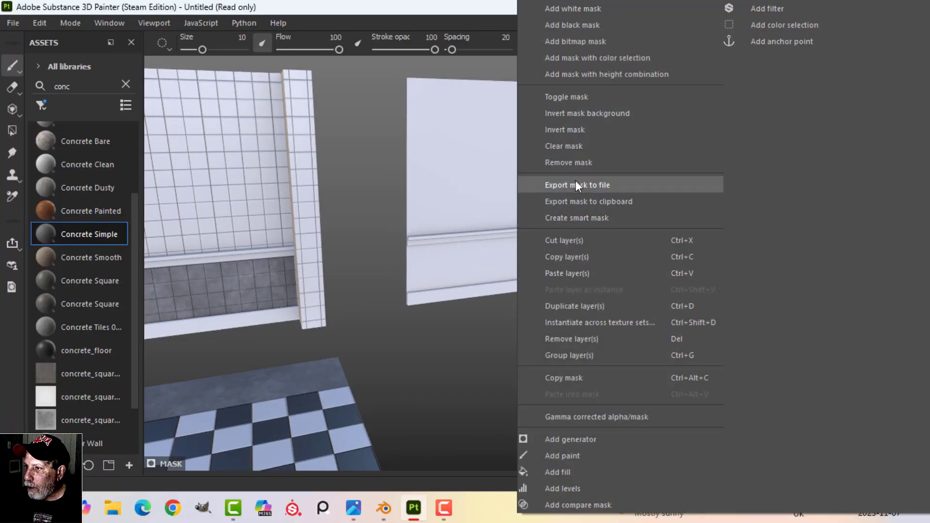
{"action": "left_click", "coordinate": [569, 145]}
{"action": "left_click", "coordinate": [11, 132]}
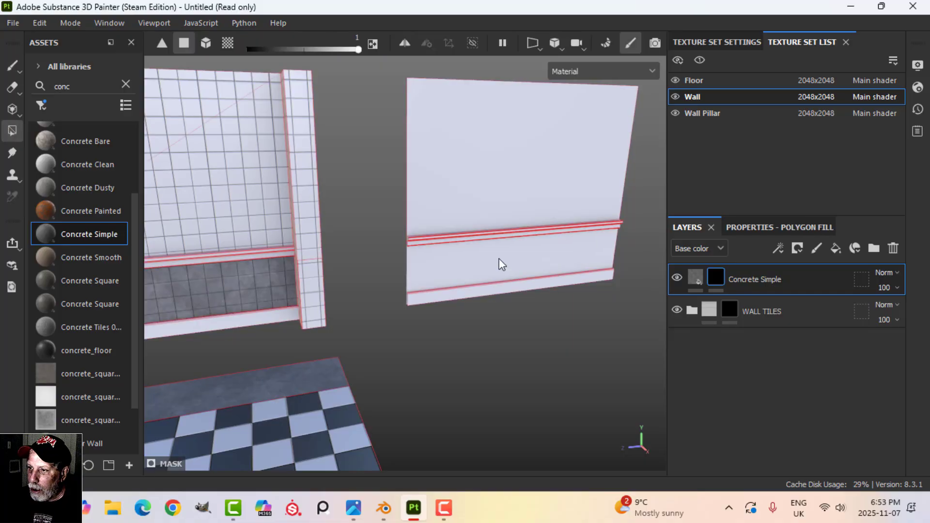
{"action": "left_click", "coordinate": [506, 261]}
{"action": "left_click", "coordinate": [12, 66]}
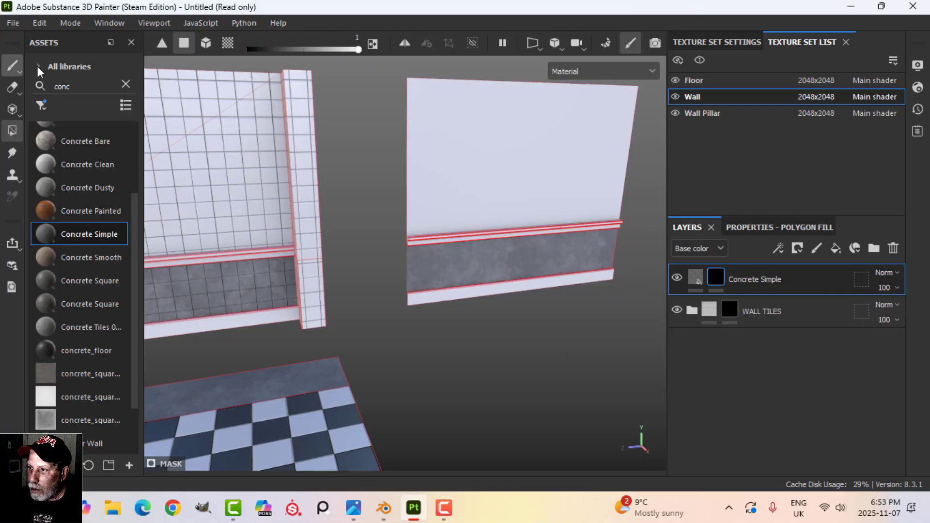
- Clear the WALL TILES folder's mask in the Wall set and reveal the tiles on the wall panels using Polygon Fill's mesh mode
{"action": "left_click", "coordinate": [729, 310]}
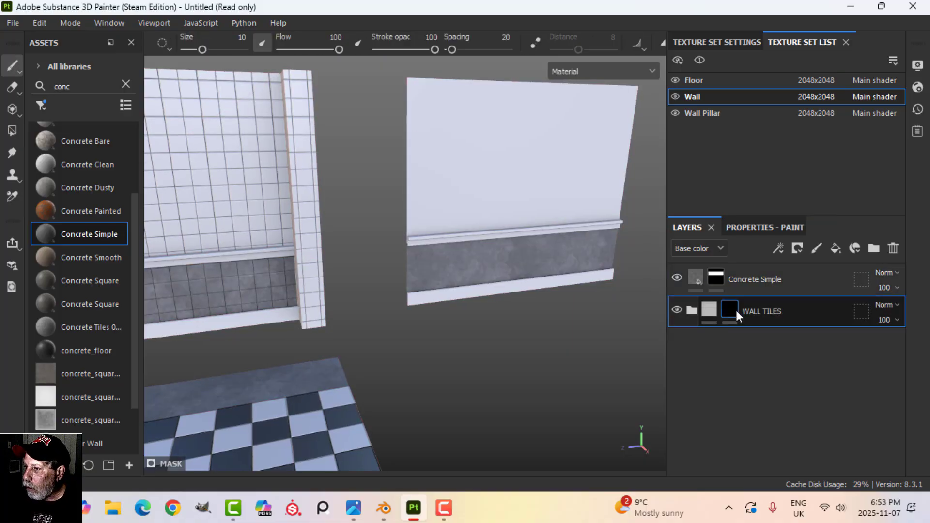
{"action": "right_click", "coordinate": [728, 308]}
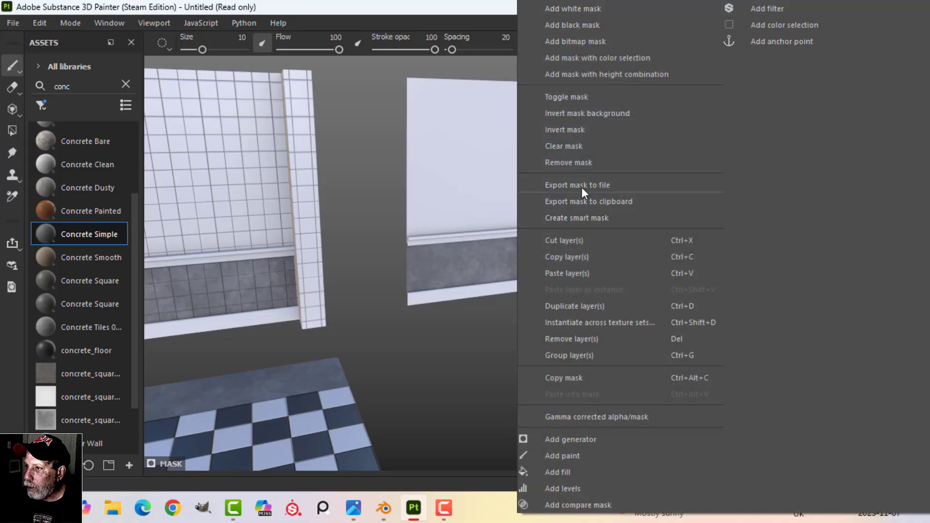
{"action": "left_click", "coordinate": [582, 147]}
{"action": "left_click", "coordinate": [12, 130]}
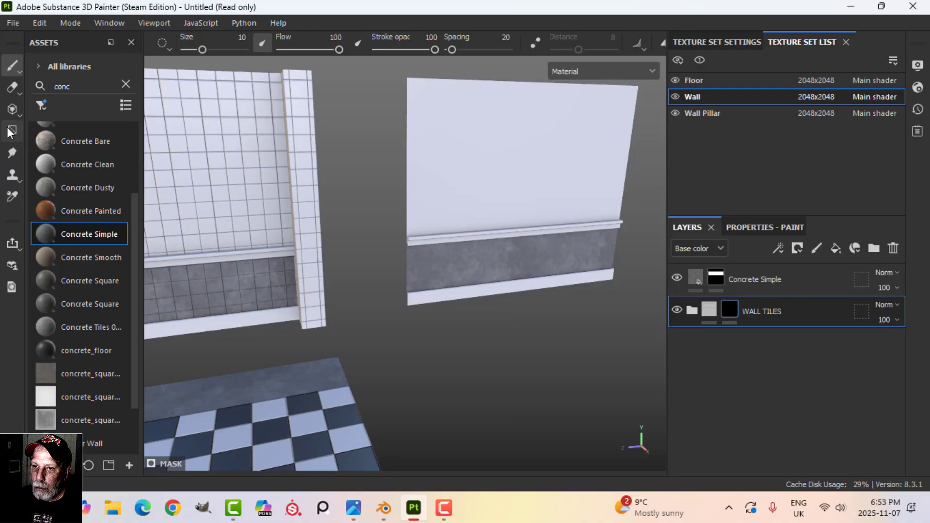
{"action": "left_click", "coordinate": [205, 43]}
{"action": "left_click", "coordinate": [521, 135]}
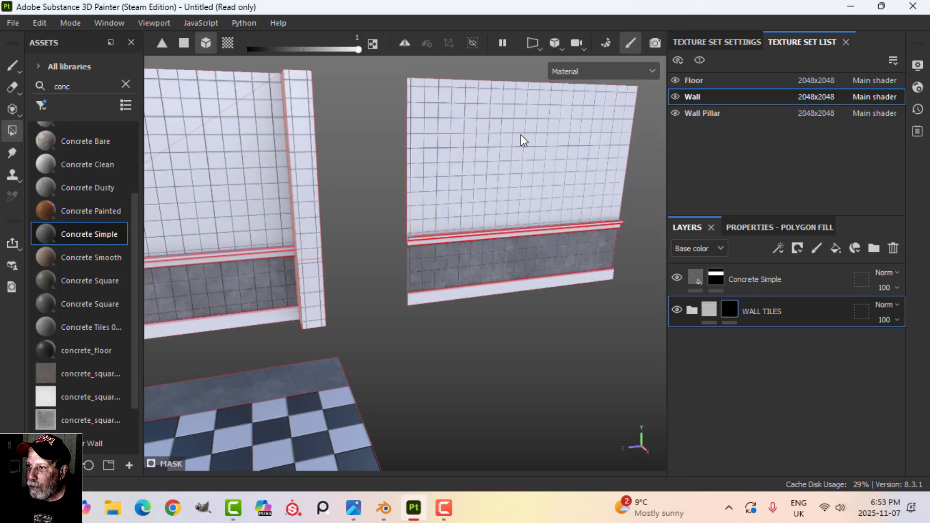
{"action": "left_click", "coordinate": [436, 269]}
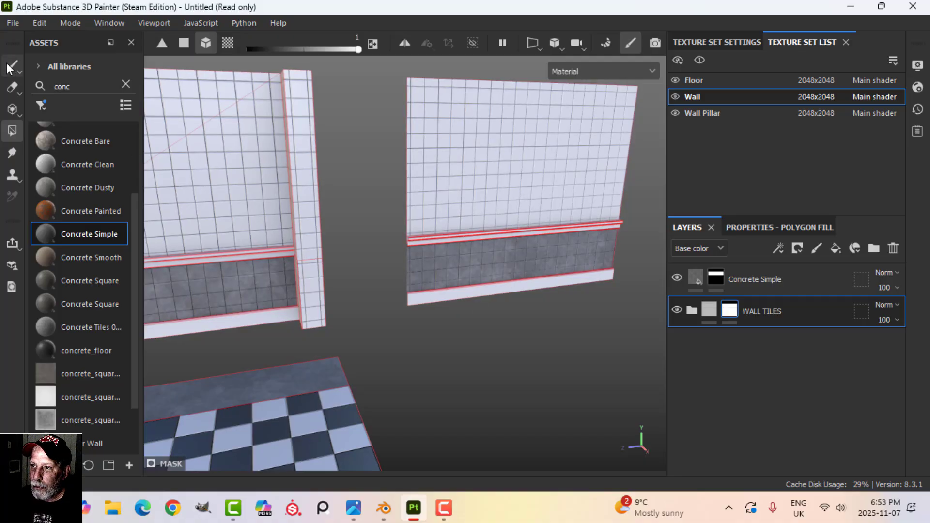
{"action": "left_click", "coordinate": [12, 66]}
{"action": "mouse_move", "coordinate": [492, 214]}
{"action": "left_mouse_down", "text": "alt"}
{"action": "mouse_move", "coordinate": [457, 211]}
{"action": "mouse_move", "coordinate": [486, 208]}
{"action": "left_mouse_up", "text": "alt"}
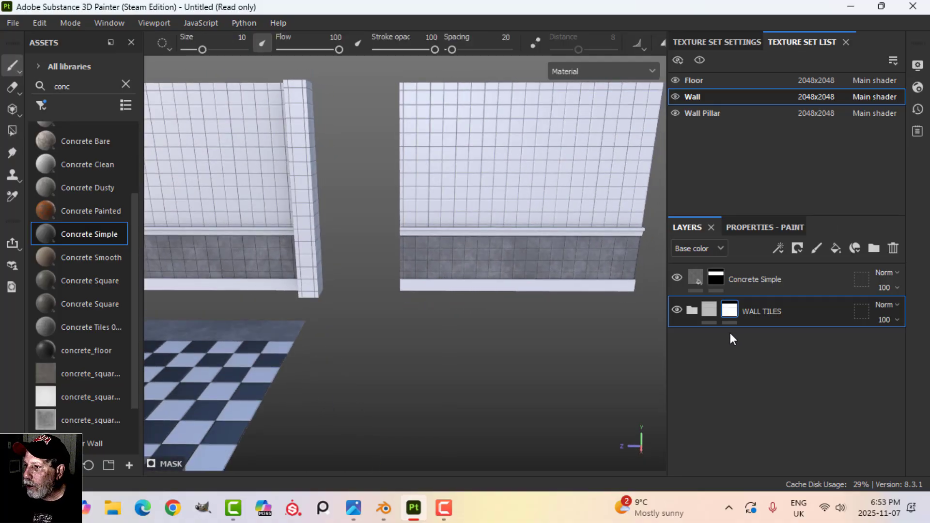
{"action": "scroll", "coordinate": [508, 255], "scroll_direction": "down", "scroll_amount": 1}
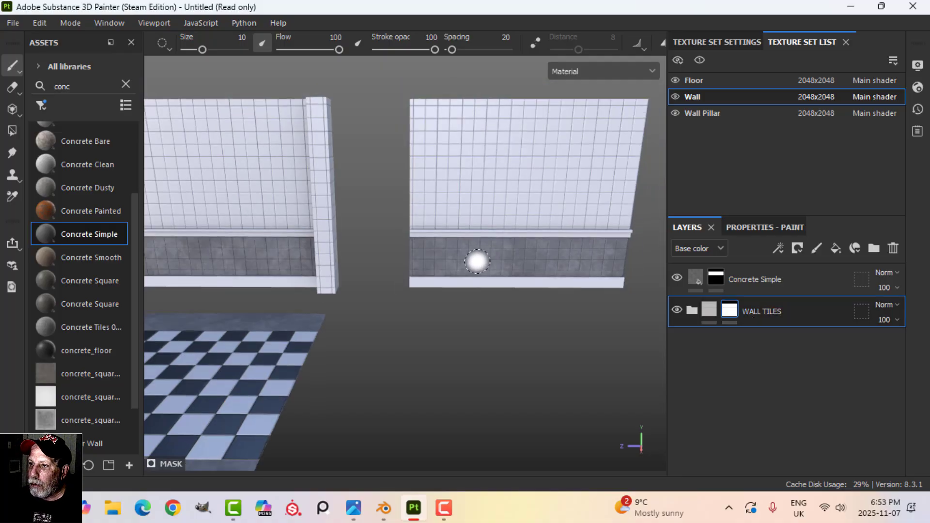
{"action": "left_click_drag", "start_coordinate": [477, 262], "coordinate": [502, 255], "text": "alt"}
{"action": "left_click_drag", "start_coordinate": [455, 289], "coordinate": [511, 291], "text": "alt"}
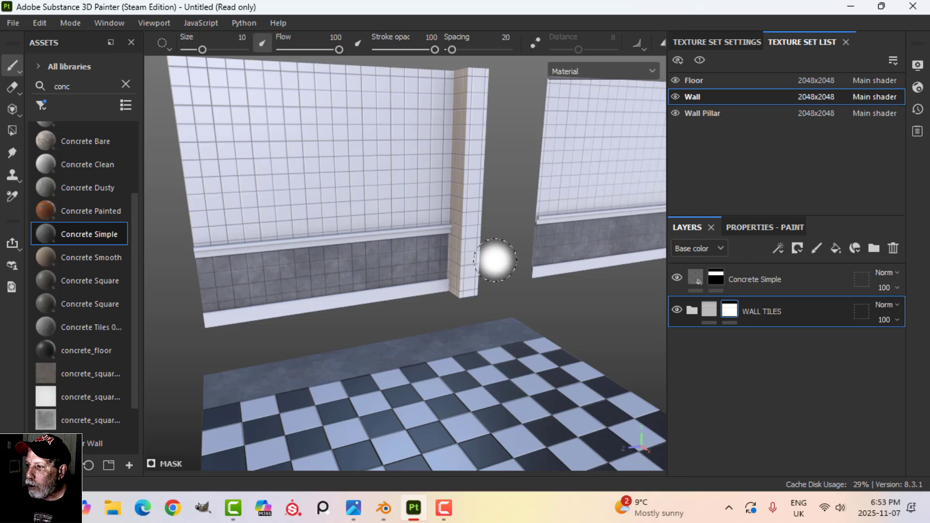
- In the Wall Pillar texture set, search the smart materials for WOOD and add WOOD DRAWERS above Concrete Simple
{"action": "left_click", "coordinate": [719, 111]}
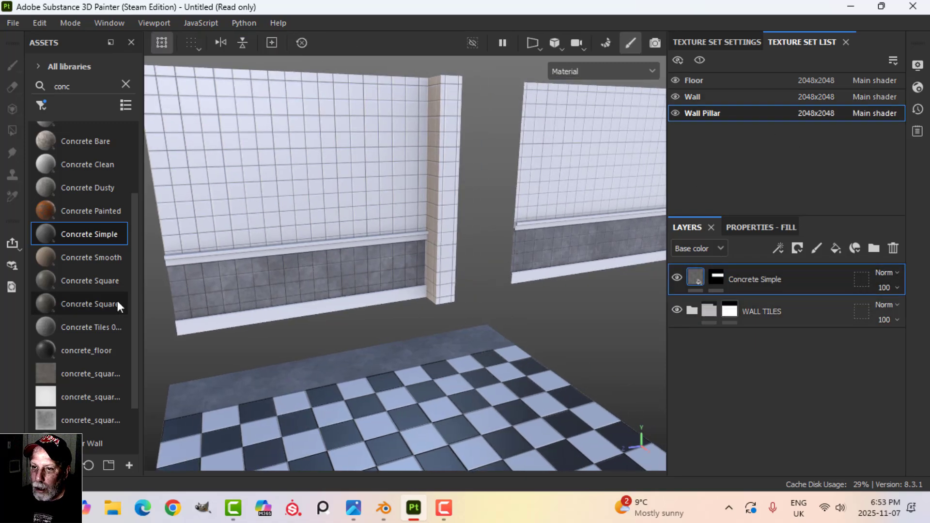
{"action": "left_click", "coordinate": [124, 84]}
{"action": "left_click", "coordinate": [41, 105]}
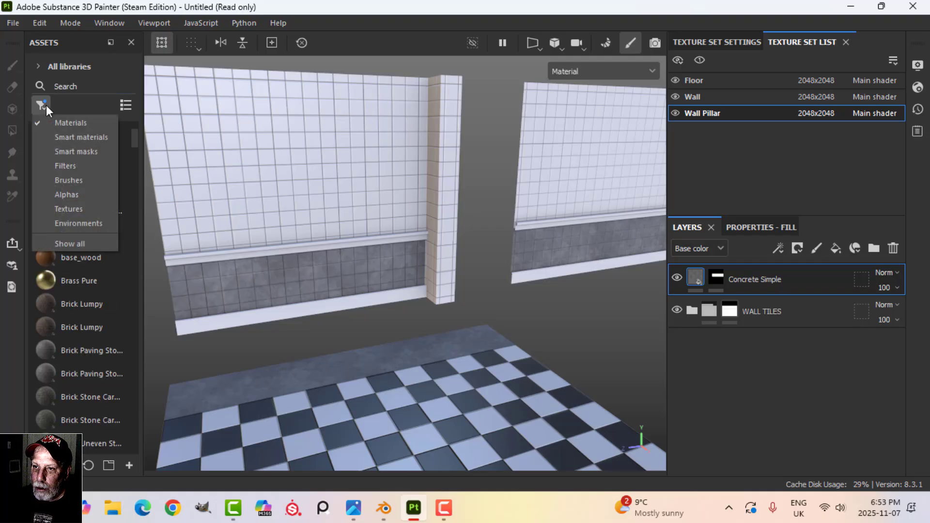
{"action": "left_click", "coordinate": [62, 139]}
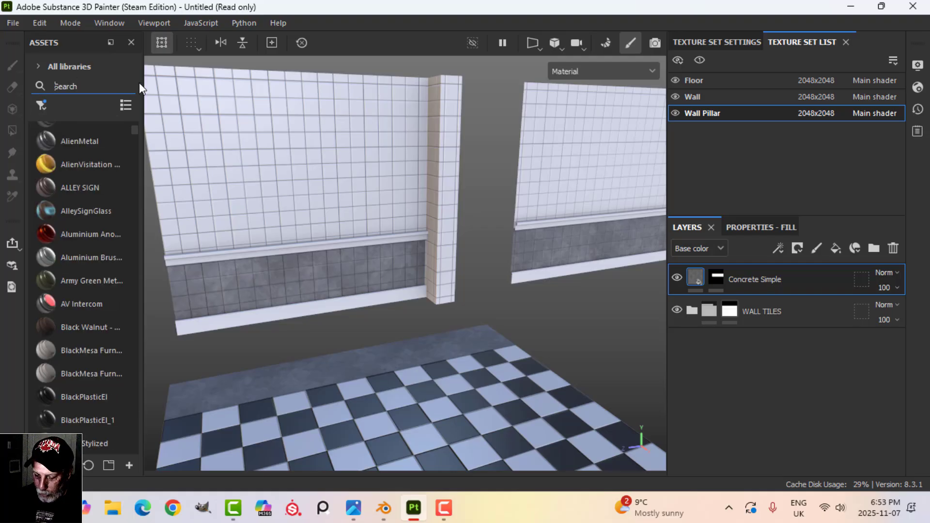
{"action": "type", "text": "WOOD"}
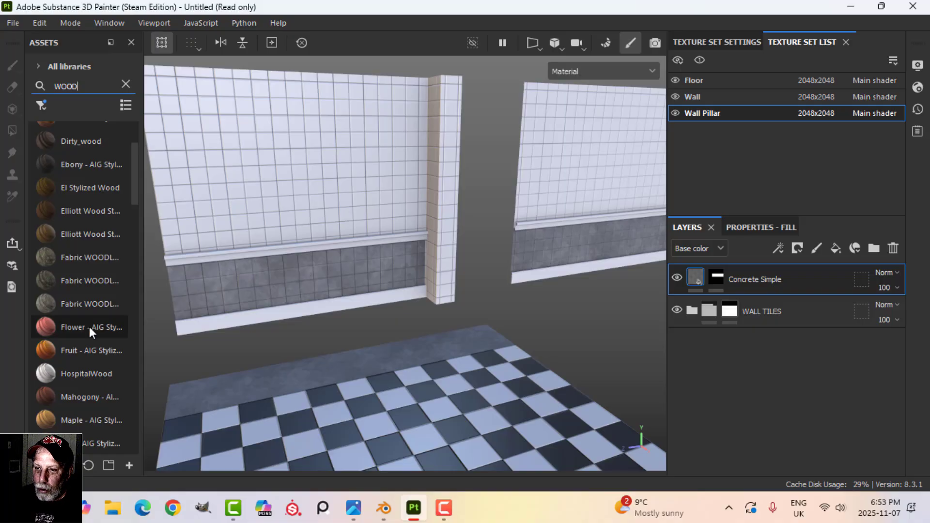
{"action": "scroll", "coordinate": [82, 322], "scroll_direction": "down", "scroll_amount": 12}
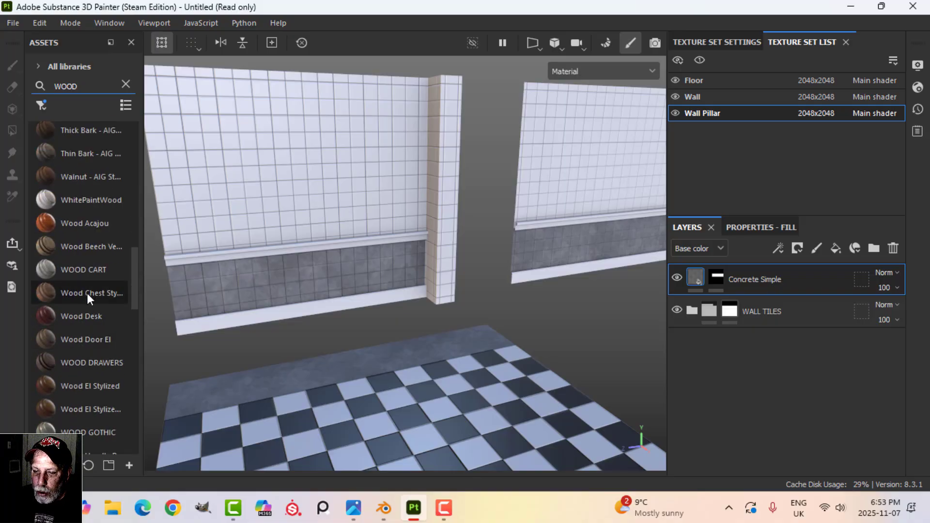
{"action": "mouse_move", "coordinate": [87, 292]}
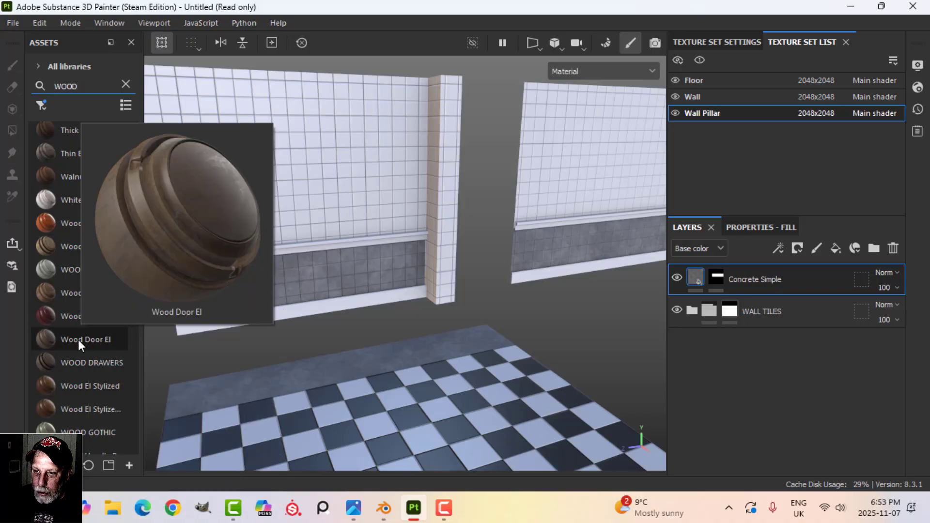
{"action": "left_click_drag", "start_coordinate": [89, 359], "coordinate": [730, 265]}
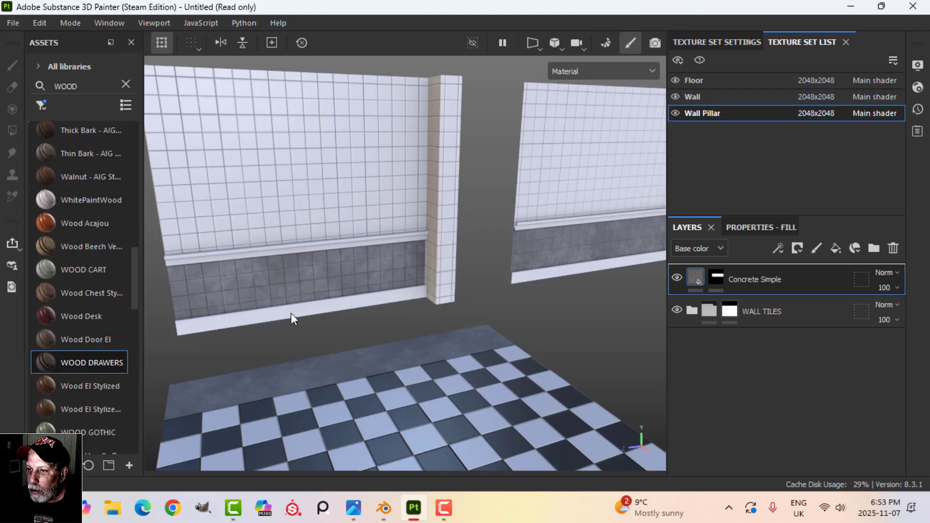
- Add a black mask to WOOD DRAWERS and reveal it only on the wall's horizontal rail with mesh Polygon Fill
{"action": "left_click_drag", "start_coordinate": [290, 313], "coordinate": [314, 307]}
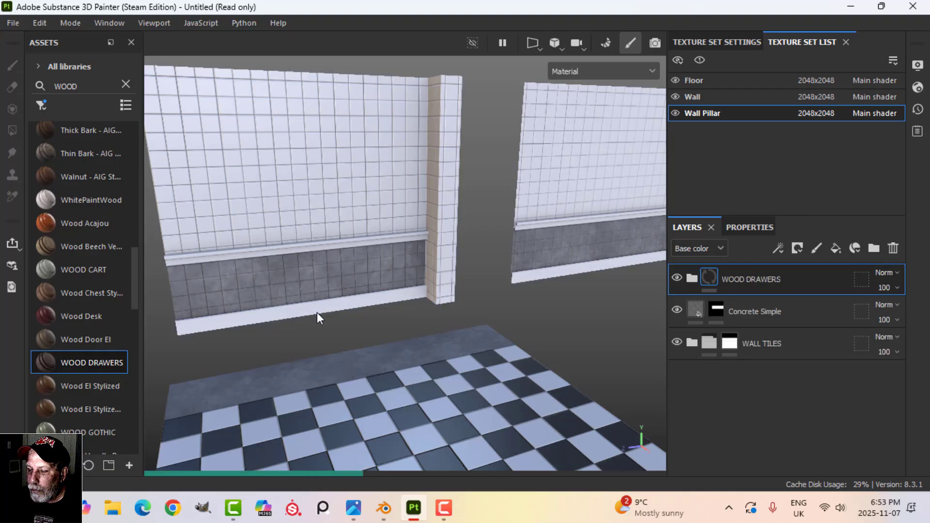
{"action": "scroll", "coordinate": [314, 311], "scroll_direction": "up", "scroll_amount": 3}
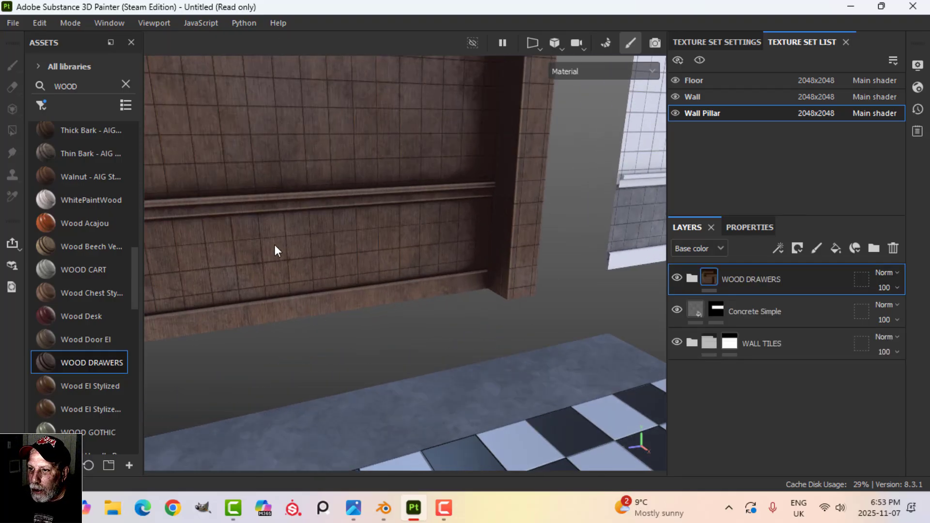
{"action": "left_click_drag", "start_coordinate": [279, 231], "coordinate": [353, 229], "text": "alt"}
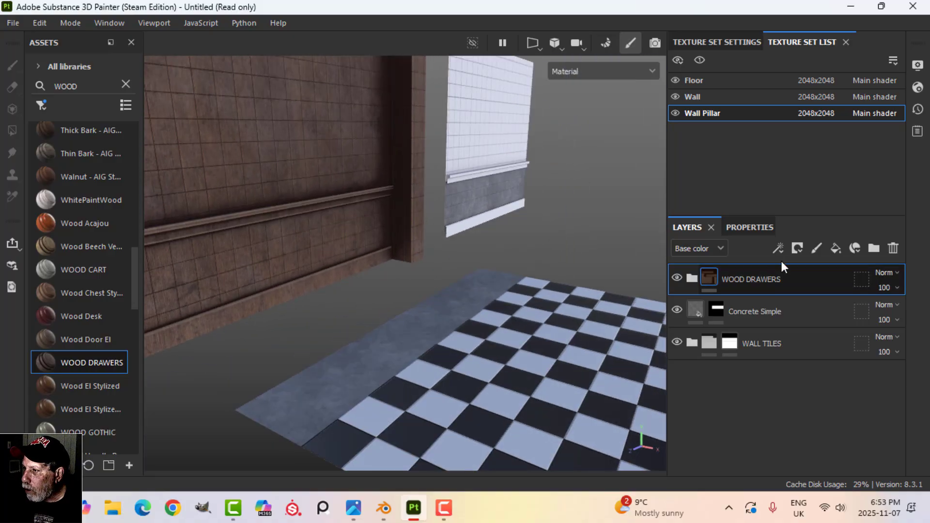
{"action": "left_click", "coordinate": [796, 248]}
{"action": "left_click", "coordinate": [794, 283]}
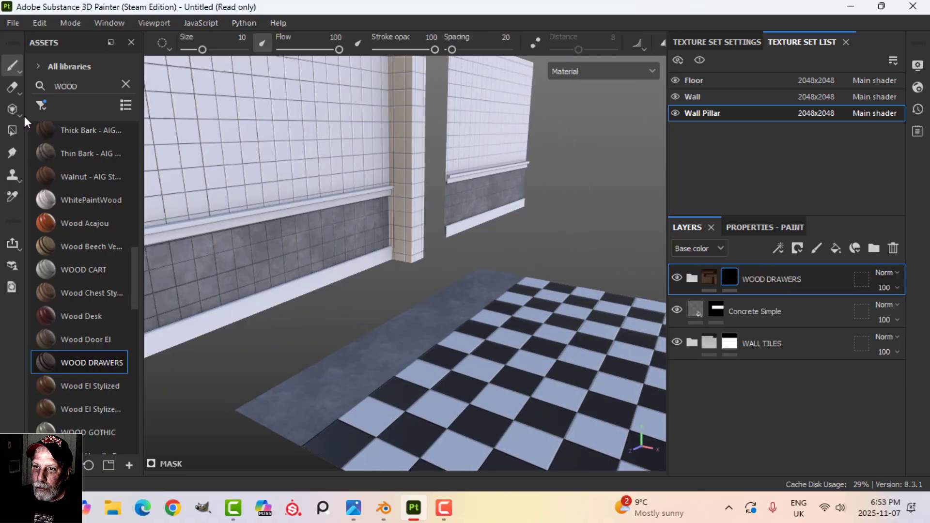
{"action": "left_click", "coordinate": [11, 130]}
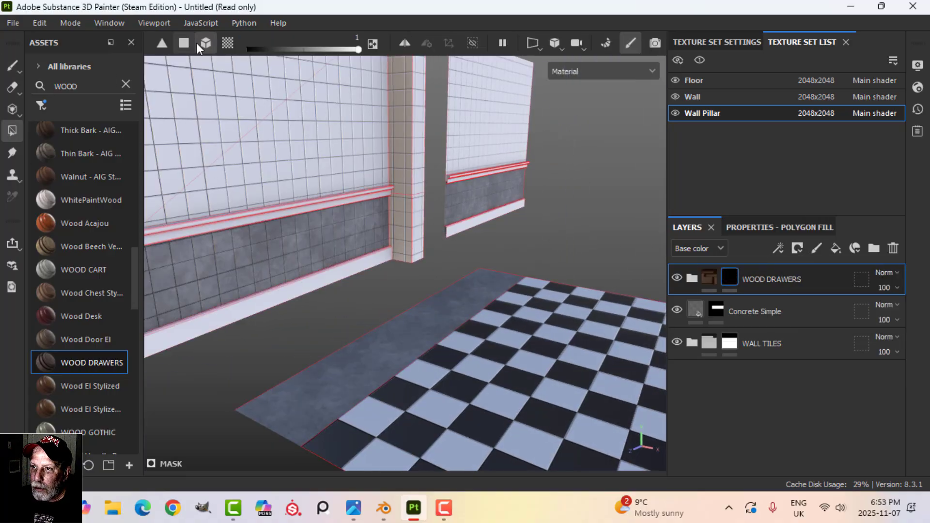
{"action": "left_click", "coordinate": [233, 222]}
{"action": "left_click", "coordinate": [12, 65]}
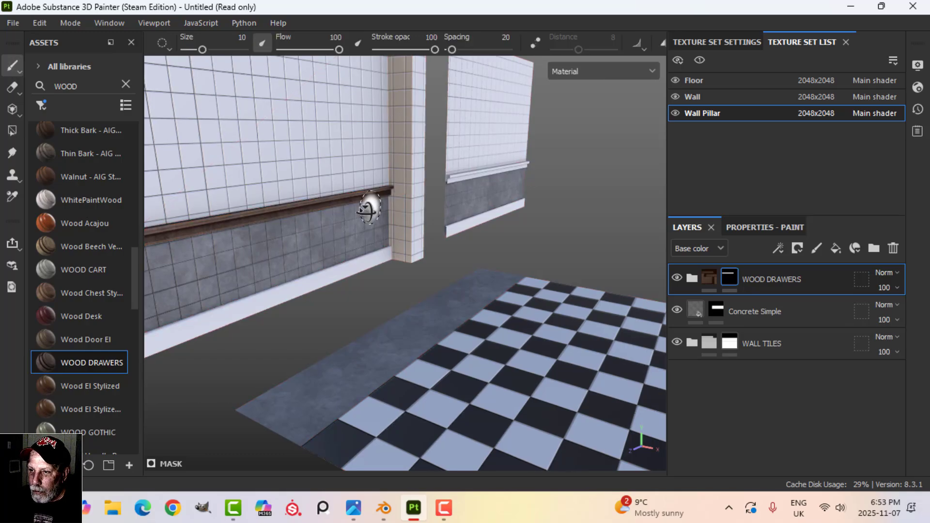
- Rename the WOOD DRAWERS folder as RAILING
{"action": "scroll", "coordinate": [296, 244], "scroll_direction": "up", "scroll_amount": 4}
{"action": "mouse_move", "coordinate": [297, 244]}
{"action": "left_mouse_down", "text": "alt"}
{"action": "mouse_move", "coordinate": [330, 184]}
{"action": "mouse_move", "coordinate": [357, 158]}
{"action": "mouse_move", "coordinate": [348, 202]}
{"action": "mouse_move", "coordinate": [389, 224]}
{"action": "mouse_move", "coordinate": [430, 222]}
{"action": "mouse_move", "coordinate": [543, 261]}
{"action": "left_mouse_up", "text": "alt"}
{"action": "double_click", "coordinate": [780, 277]}
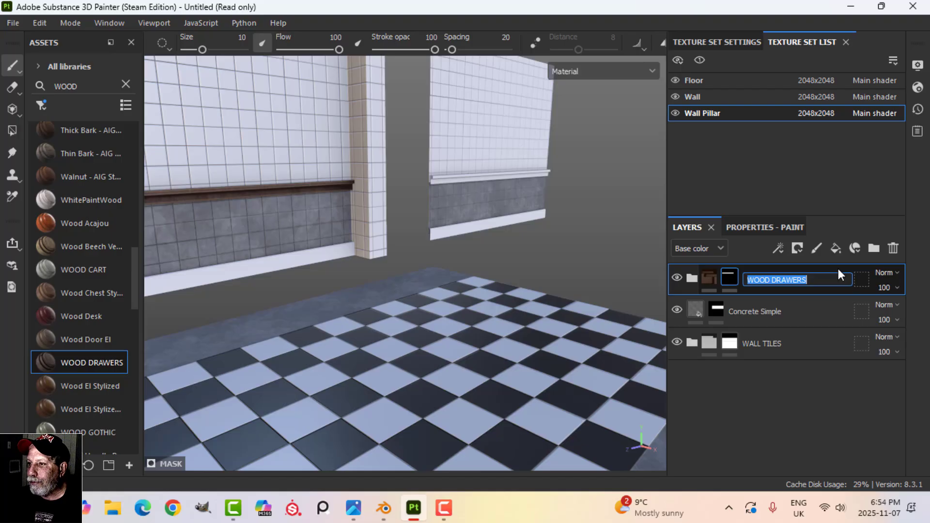
{"action": "type", "text": "RAILING"}
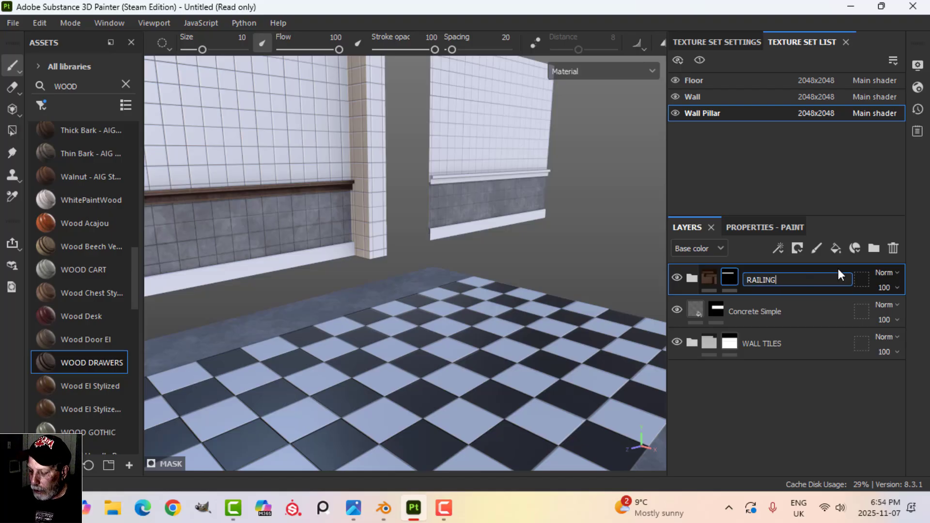
{"action": "key", "text": "Return"}
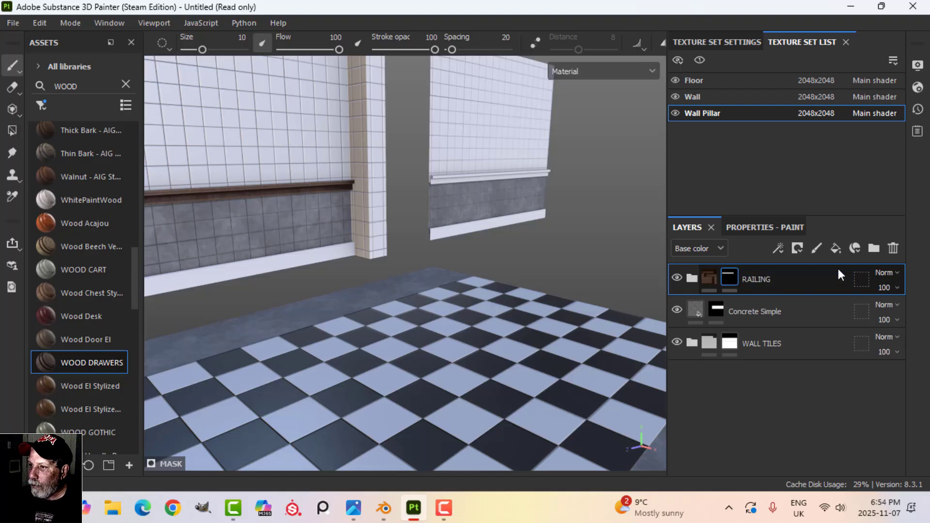
- Copy the RAILING folder from the Wall Pillar texture set and paste it above Concrete Simple in the Wall set
{"action": "right_click", "coordinate": [760, 280]}
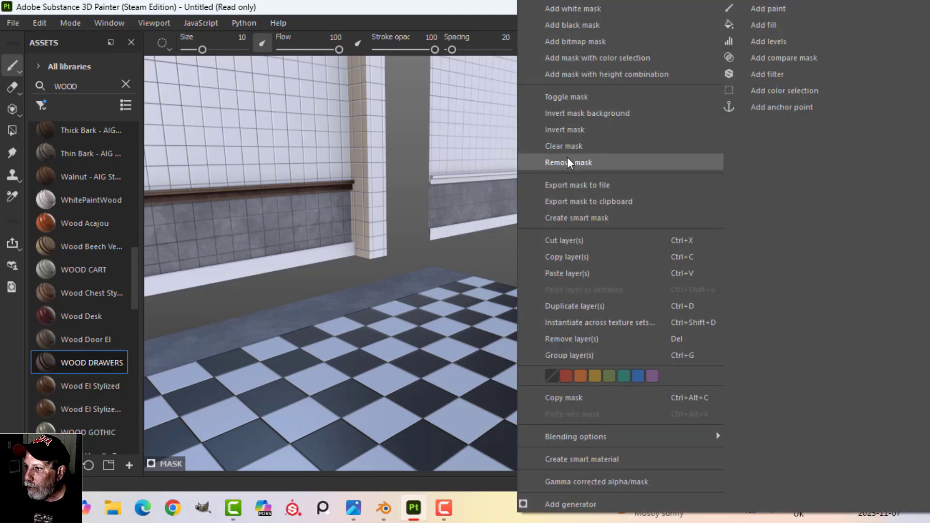
{"action": "left_click", "coordinate": [578, 240]}
{"action": "left_click", "coordinate": [718, 96]}
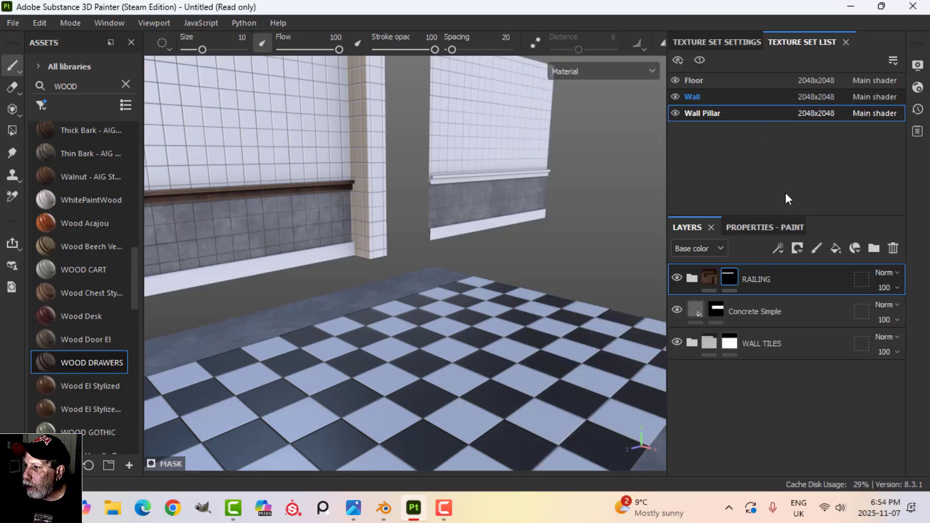
{"action": "right_click", "coordinate": [746, 376]}
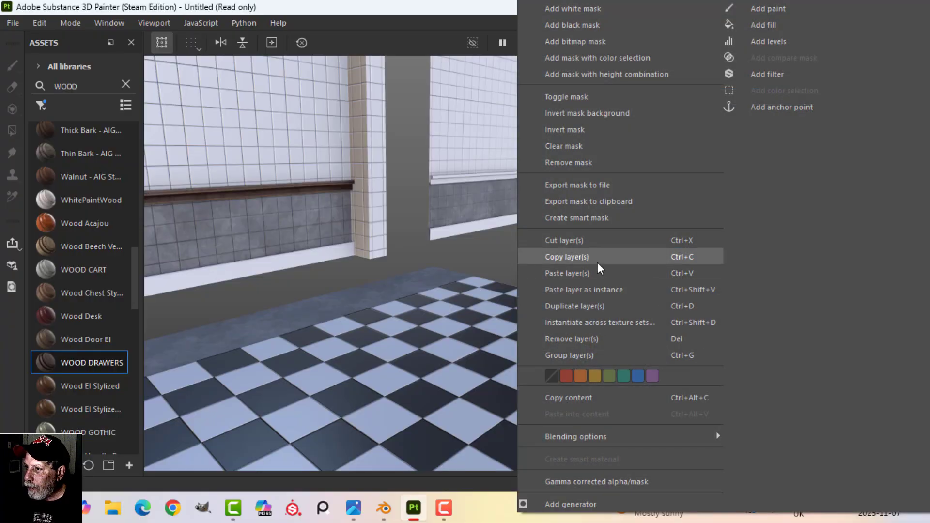
{"action": "left_click", "coordinate": [592, 273]}
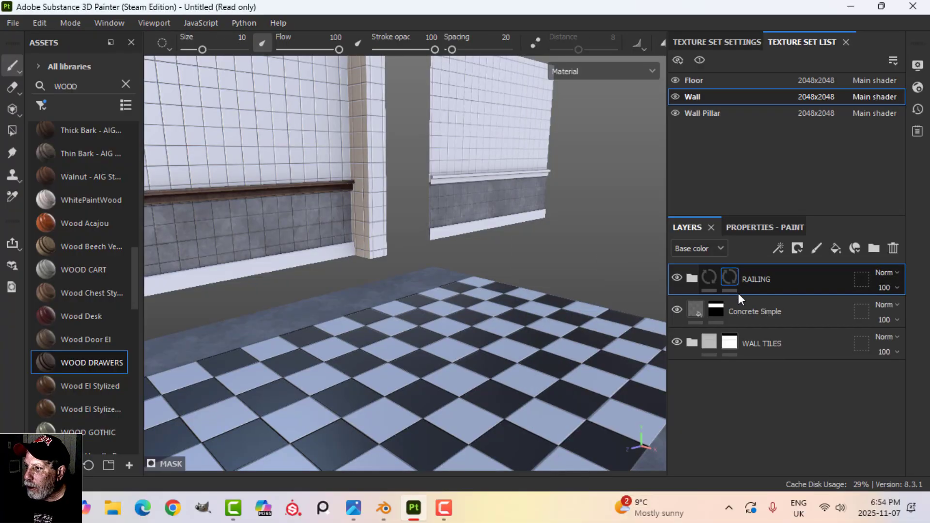
- Clear the mask of the Wall set's RAILING folder and reveal the wood only on the horizontal rail with mesh Polygon Fill
{"action": "right_click", "coordinate": [730, 277]}
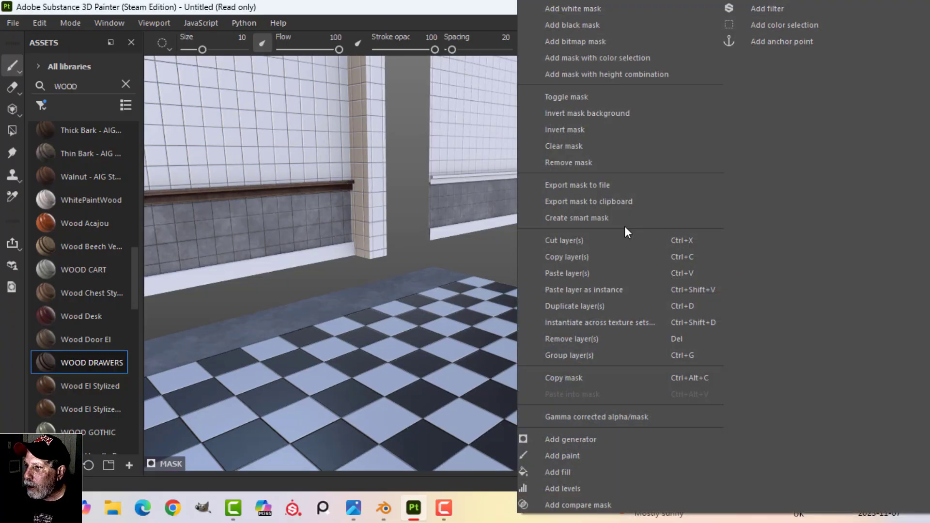
{"action": "left_click", "coordinate": [571, 145]}
{"action": "key", "text": "4"}
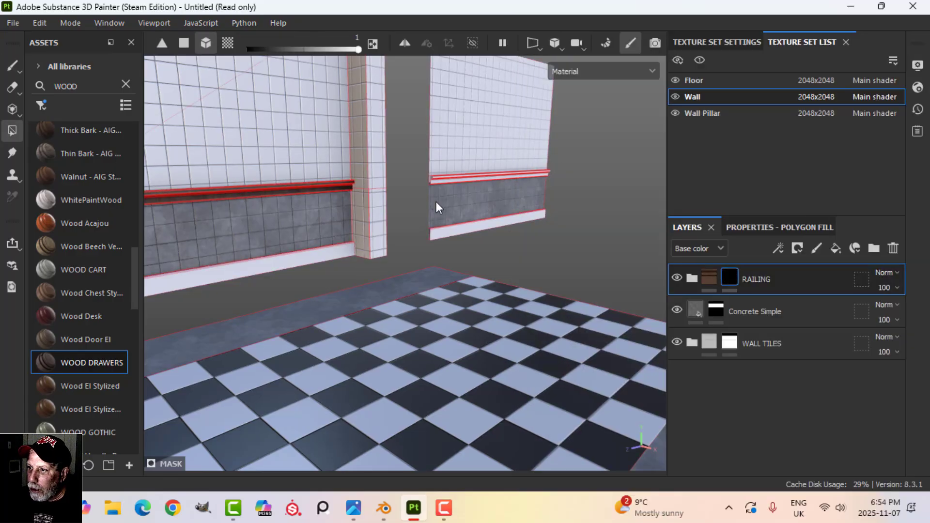
{"action": "left_click", "coordinate": [451, 179]}
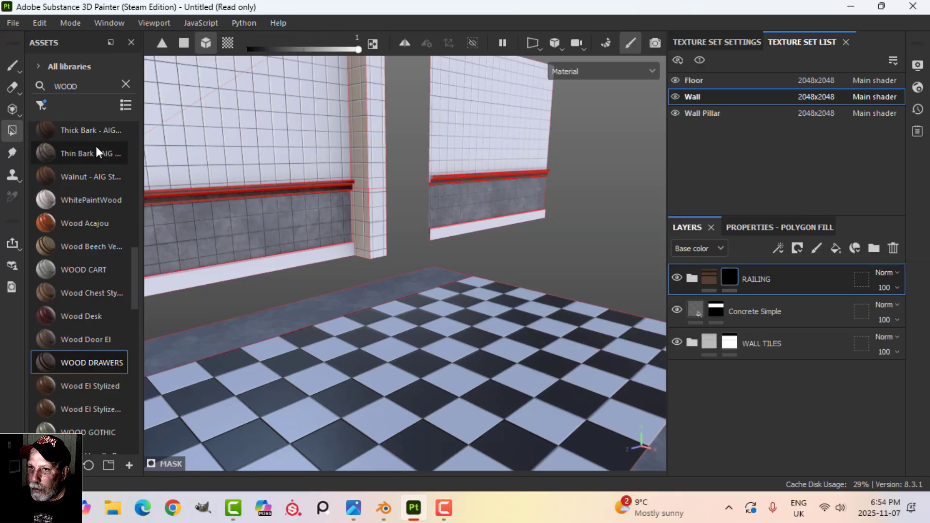
{"action": "left_click", "coordinate": [12, 65]}
{"action": "left_click_drag", "start_coordinate": [492, 241], "coordinate": [438, 243], "text": "alt"}
{"action": "scroll", "coordinate": [543, 248], "scroll_direction": "up", "scroll_amount": 3}
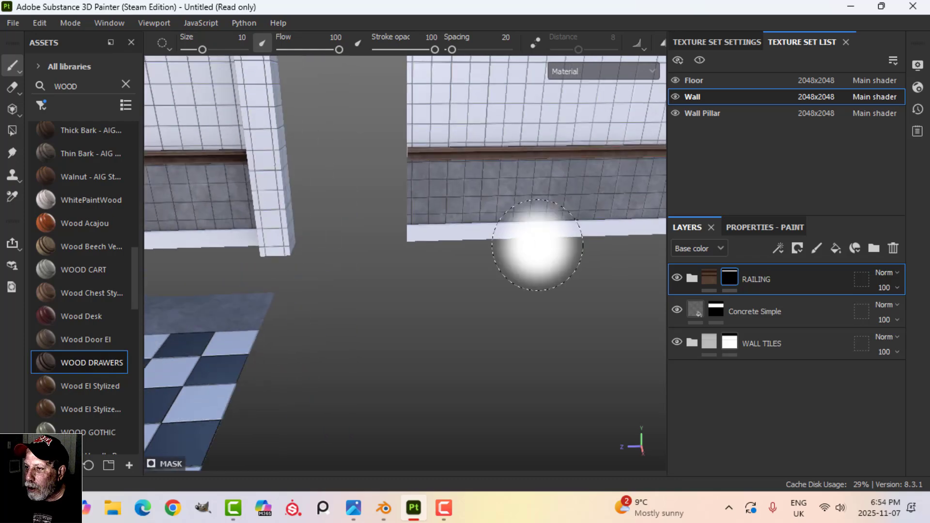
{"action": "scroll", "coordinate": [499, 238], "scroll_direction": "down", "scroll_amount": 2}
{"action": "left_click_drag", "start_coordinate": [484, 284], "coordinate": [499, 275], "text": "alt"}
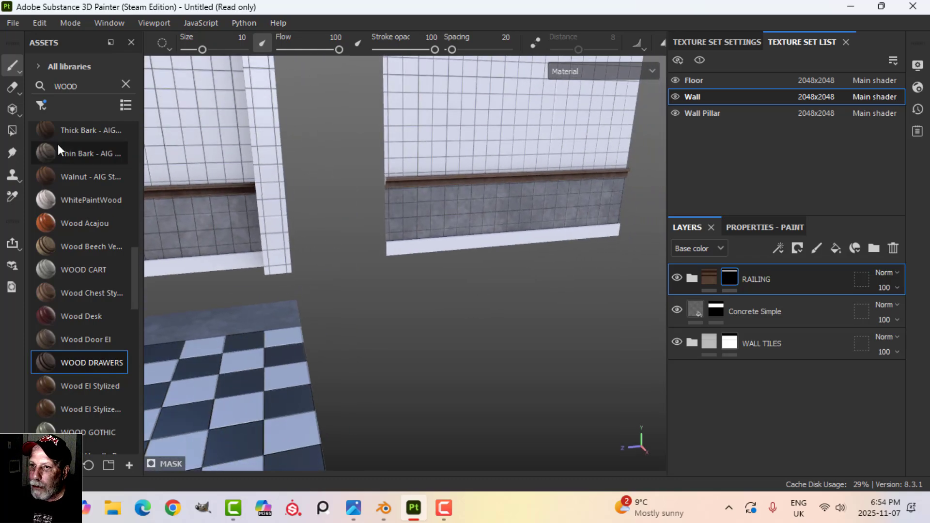
- Switch the asset filter to materials, search for PLAS, and add Plastic Matte Pure above the RAILING folder
{"action": "left_click", "coordinate": [125, 86]}
{"action": "left_click", "coordinate": [43, 103]}
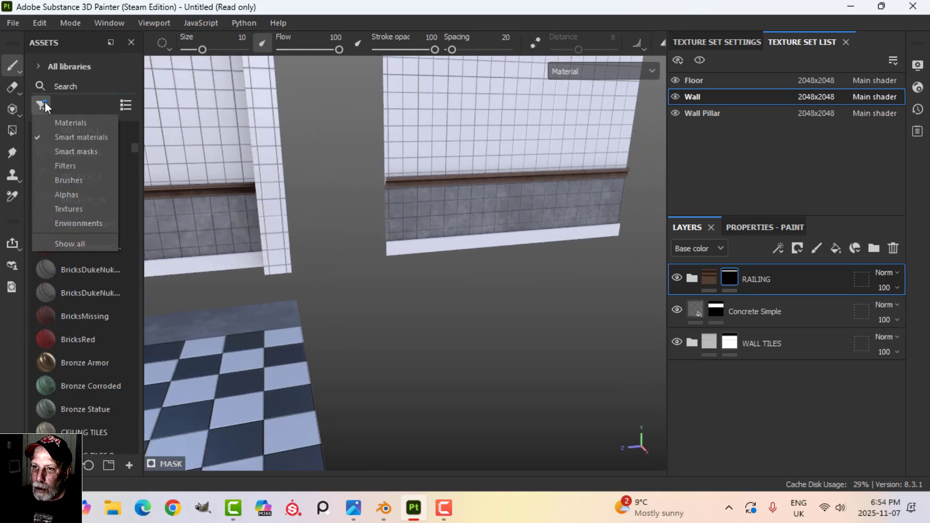
{"action": "left_click", "coordinate": [60, 123]}
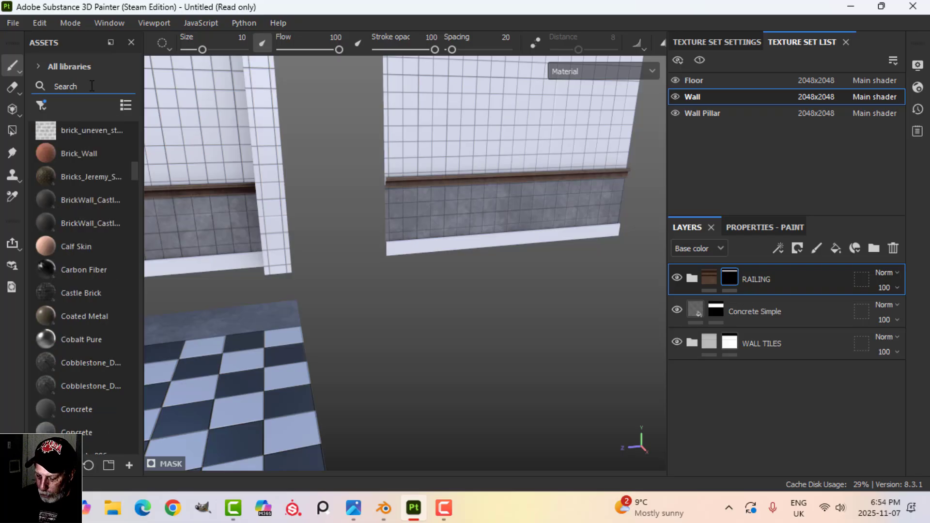
{"action": "left_click", "coordinate": [92, 86]}
{"action": "type", "text": "PLAS"}
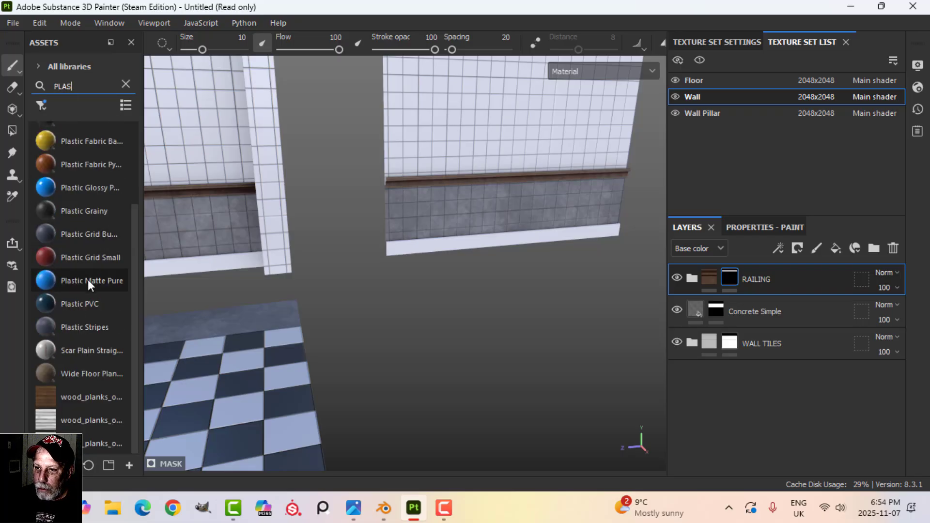
{"action": "left_click_drag", "start_coordinate": [88, 280], "coordinate": [750, 269]}
- Add a black mask to Plastic Matte Pure and reveal it only on the wall's baseboard with mesh Polygon Fill
{"action": "left_click", "coordinate": [797, 248]}
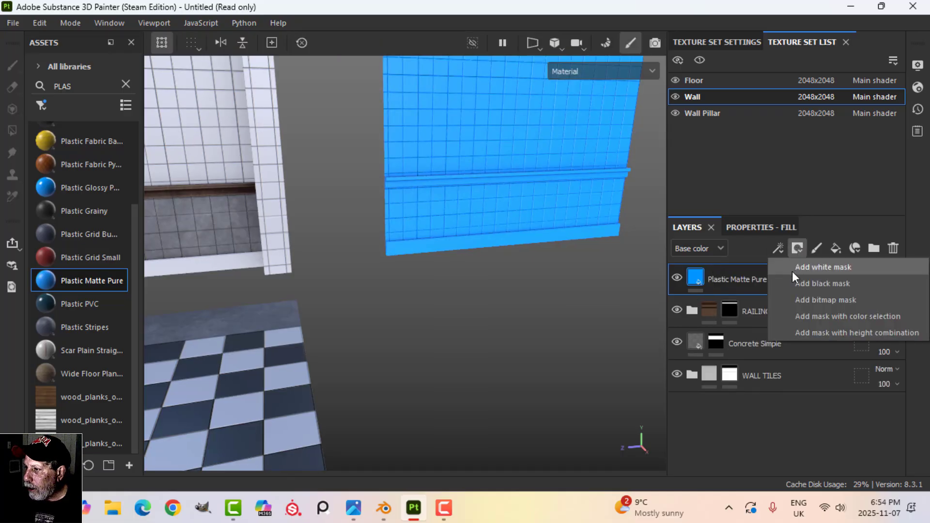
{"action": "left_click", "coordinate": [821, 283]}
{"action": "left_click", "coordinate": [12, 130]}
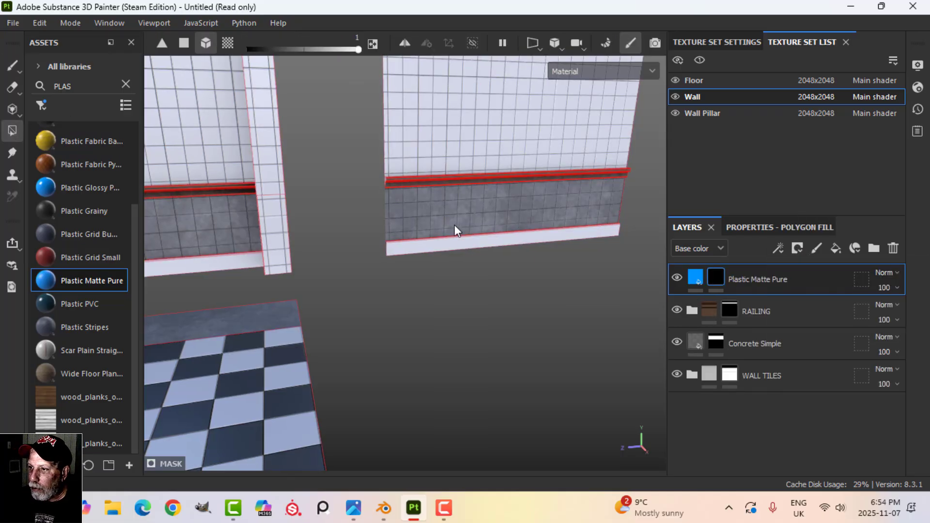
{"action": "left_click", "coordinate": [458, 243]}
{"action": "left_click", "coordinate": [12, 65]}
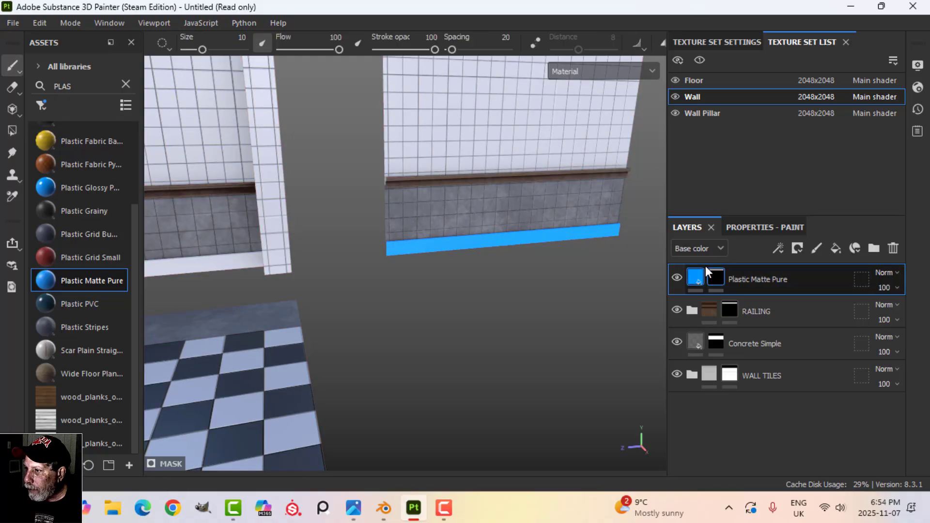
- Turn off the metal channel of Plastic Matte Pure, set its roughness to 0.4925 and its base color to dark grey 212121
{"action": "left_click", "coordinate": [703, 272]}
{"action": "left_click", "coordinate": [748, 227]}
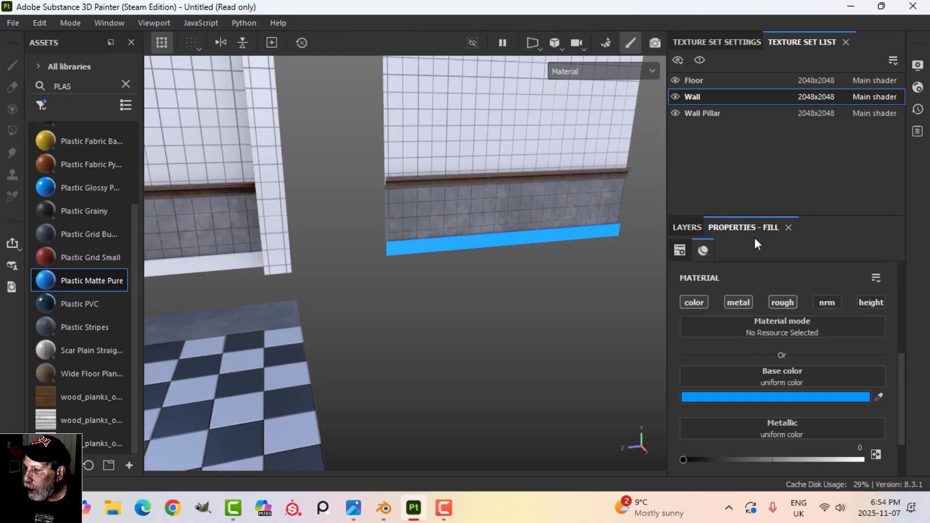
{"action": "left_click", "coordinate": [688, 299], "text": "alt"}
{"action": "left_click", "coordinate": [778, 301]}
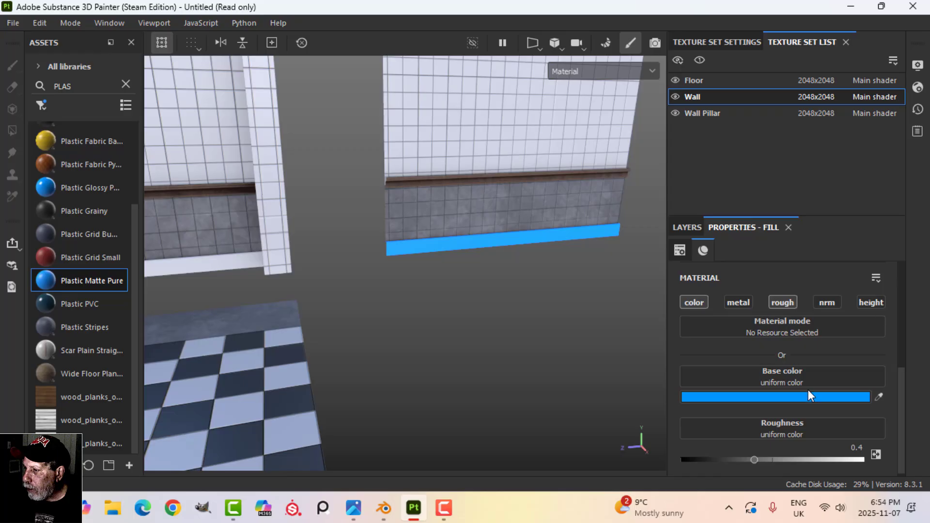
{"action": "left_click_drag", "start_coordinate": [751, 460], "coordinate": [769, 460]}
{"action": "left_click", "coordinate": [769, 397]}
{"action": "left_click_drag", "start_coordinate": [644, 363], "coordinate": [605, 397]}
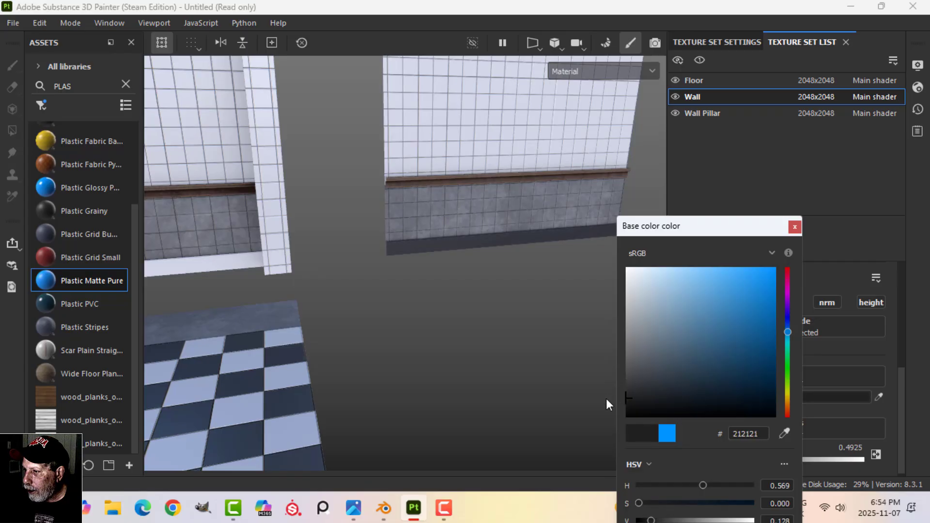
{"action": "left_click", "coordinate": [794, 227]}
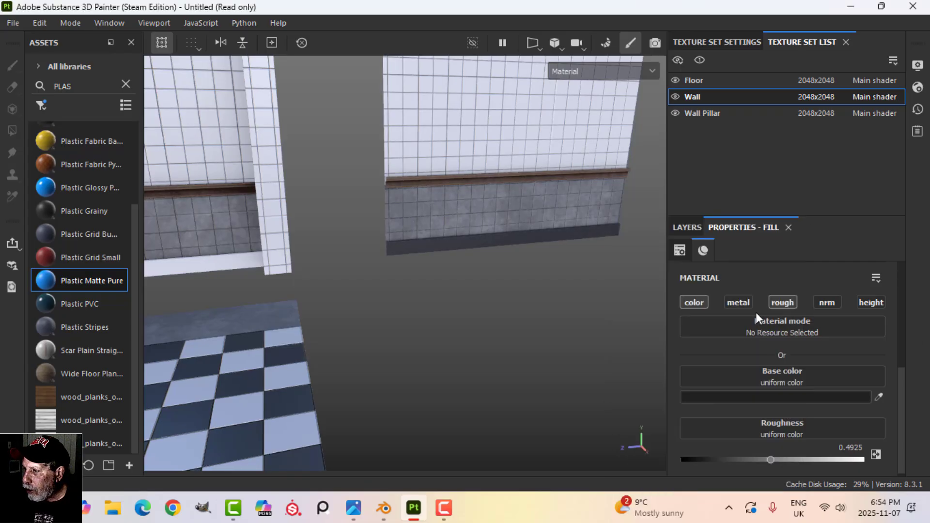
{"action": "left_click", "coordinate": [684, 225]}
- Add a MatFinish Rough filter to the Plastic Matte Pure layer and check the finish on the baseboard
{"action": "left_click_drag", "start_coordinate": [553, 291], "coordinate": [510, 282], "text": "alt"}
{"action": "scroll", "coordinate": [542, 307], "scroll_direction": "up", "scroll_amount": 2}
{"action": "middle_click_drag", "start_coordinate": [552, 272], "coordinate": [551, 234], "text": "alt"}
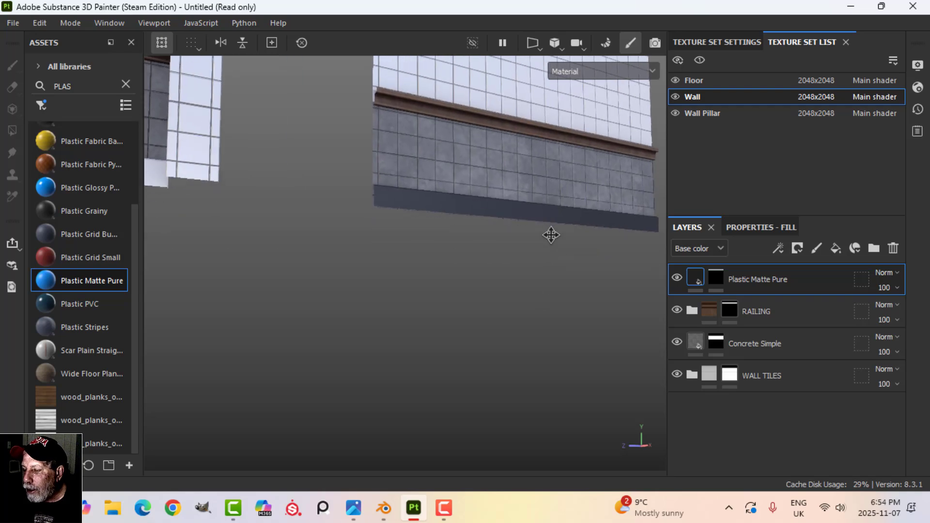
{"action": "left_click_drag", "start_coordinate": [551, 236], "coordinate": [438, 297], "text": "alt"}
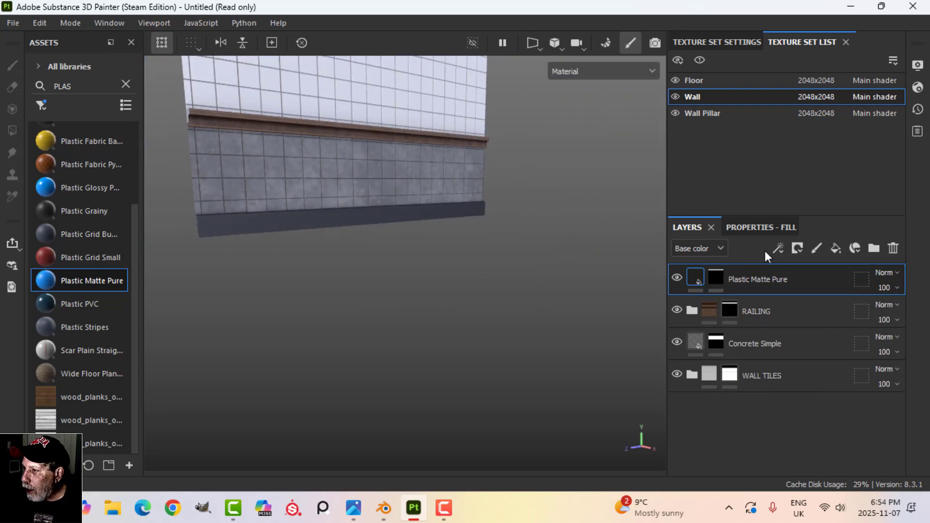
{"action": "left_click", "coordinate": [777, 248]}
{"action": "left_click", "coordinate": [801, 347]}
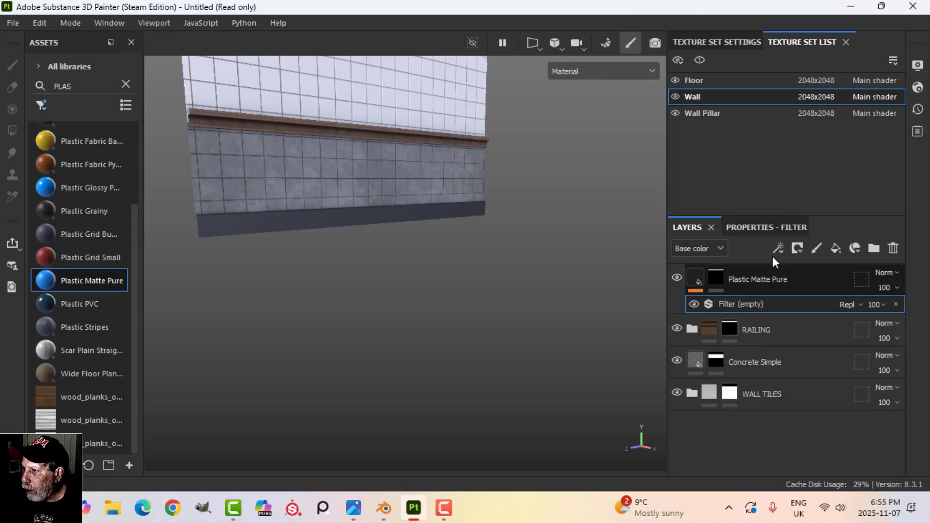
{"action": "left_click", "coordinate": [760, 225]}
{"action": "left_click", "coordinate": [779, 301]}
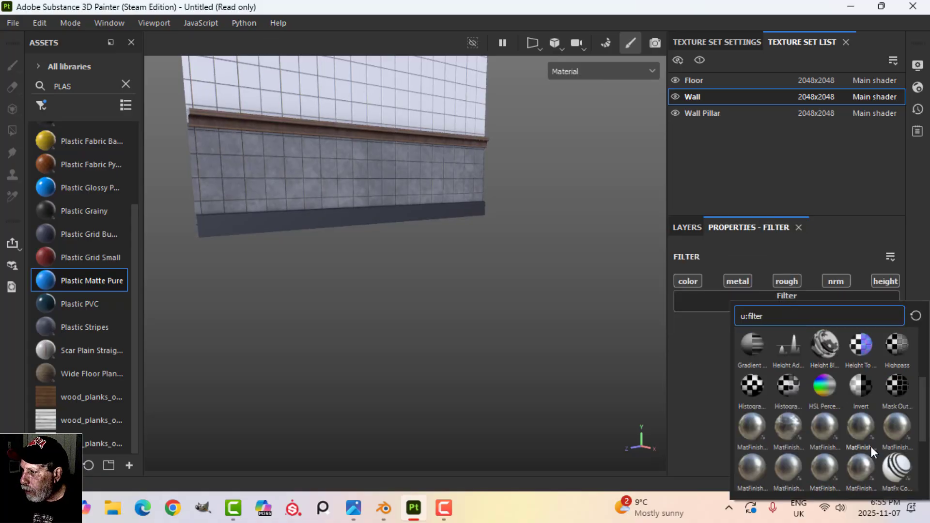
{"action": "left_click", "coordinate": [857, 468]}
{"action": "left_click_drag", "start_coordinate": [362, 234], "coordinate": [482, 229], "text": "alt"}
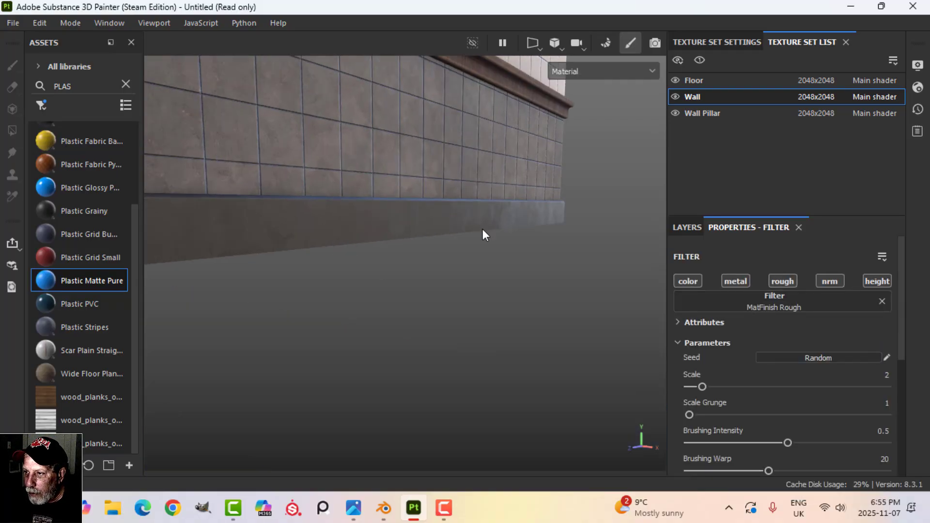
{"action": "right_click_drag", "start_coordinate": [483, 230], "coordinate": [532, 215], "text": "shift"}
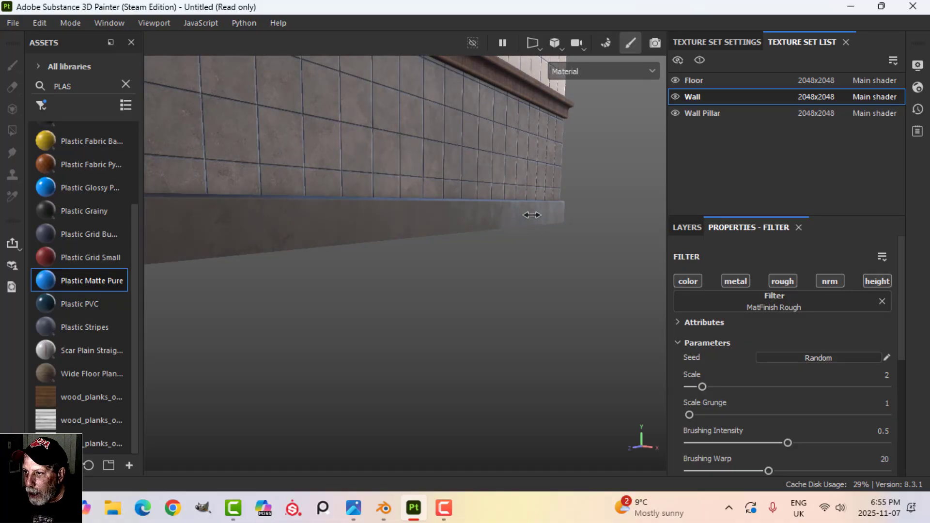
{"action": "left_click_drag", "start_coordinate": [507, 222], "coordinate": [702, 219], "text": "alt"}
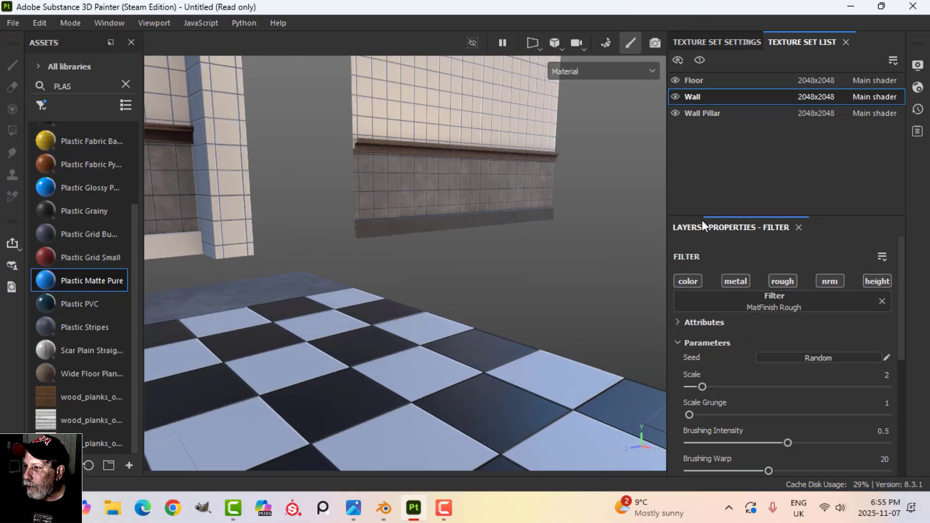
- Rename the Plastic Matte Pure layer as TRIM
{"action": "left_click", "coordinate": [692, 228]}
{"action": "left_click", "coordinate": [693, 280]}
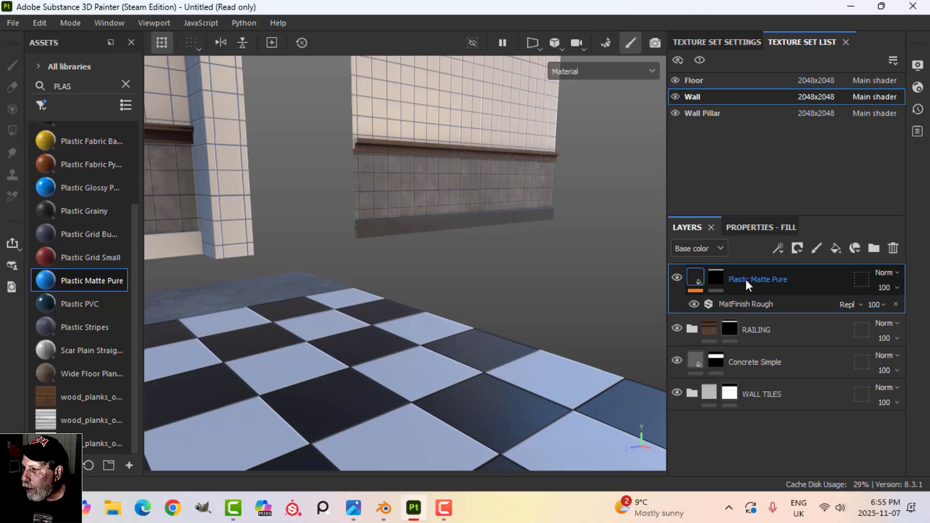
{"action": "double_click", "coordinate": [746, 280]}
{"action": "type", "text": "TRIM"}
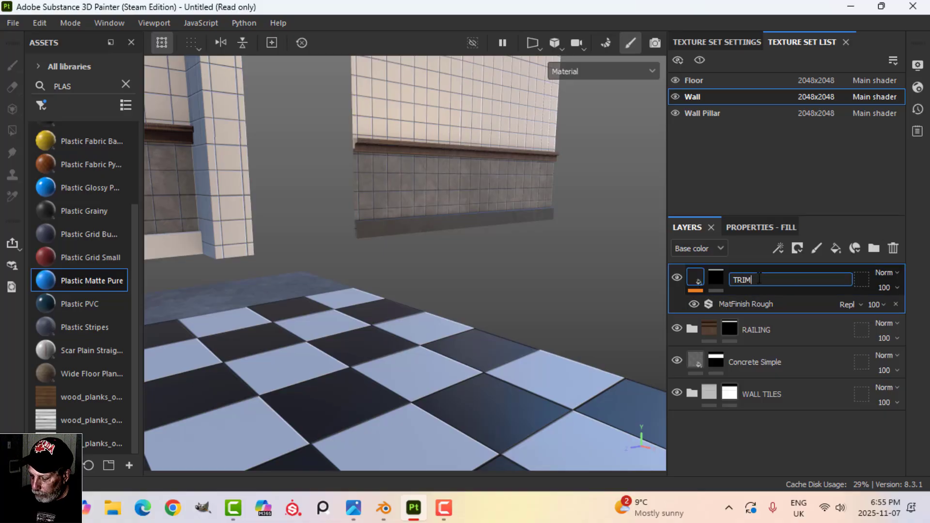
{"action": "key", "text": "Return"}
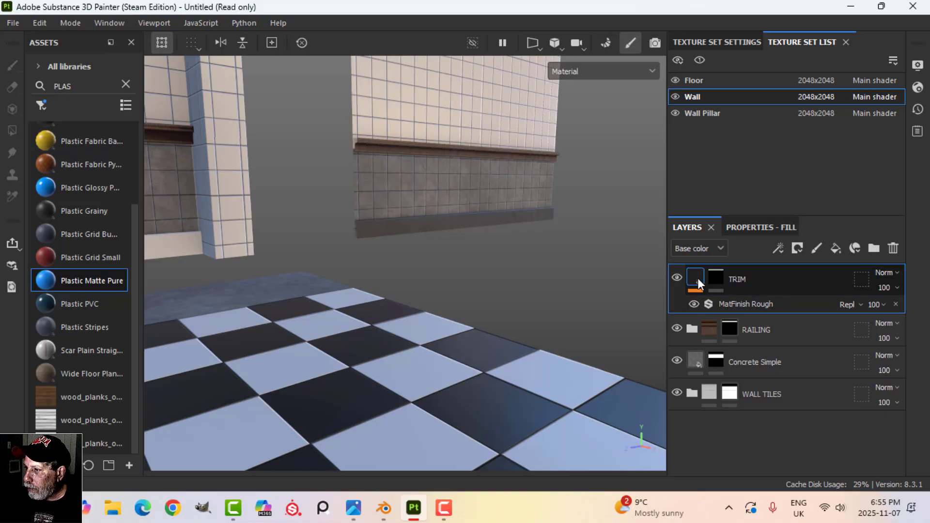
- Copy the TRIM layer from the Wall set and paste it above the RAILING folder in the Wall Pillar set
{"action": "right_click", "coordinate": [697, 278]}
{"action": "left_click", "coordinate": [749, 115]}
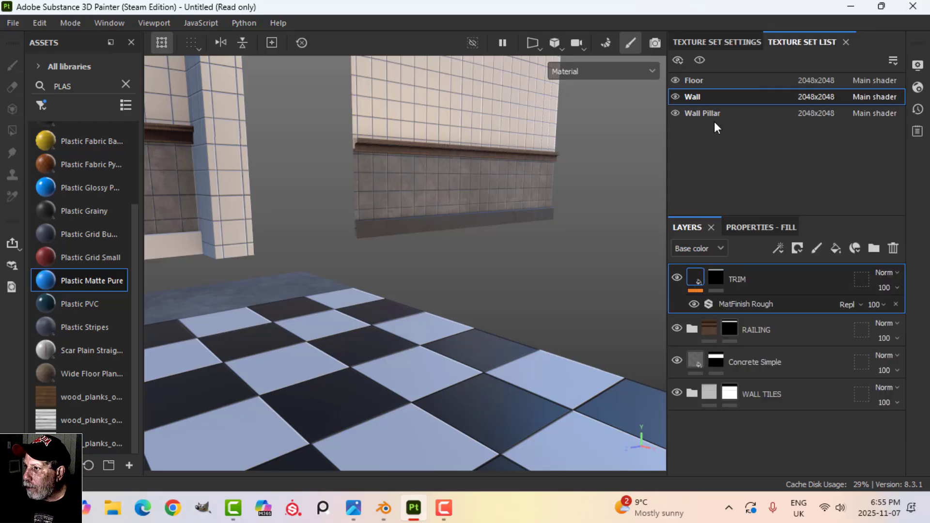
{"action": "left_click", "coordinate": [708, 115]}
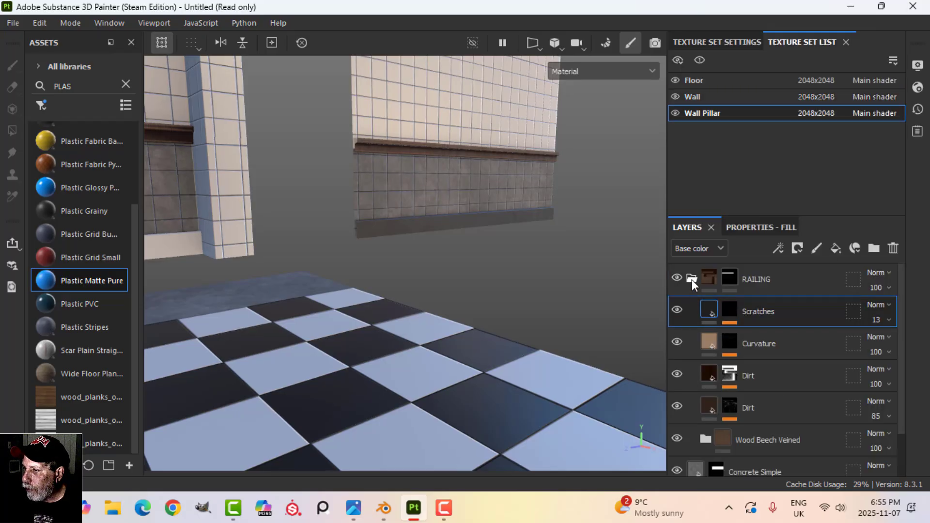
{"action": "left_click", "coordinate": [691, 279]}
{"action": "right_click", "coordinate": [712, 418]}
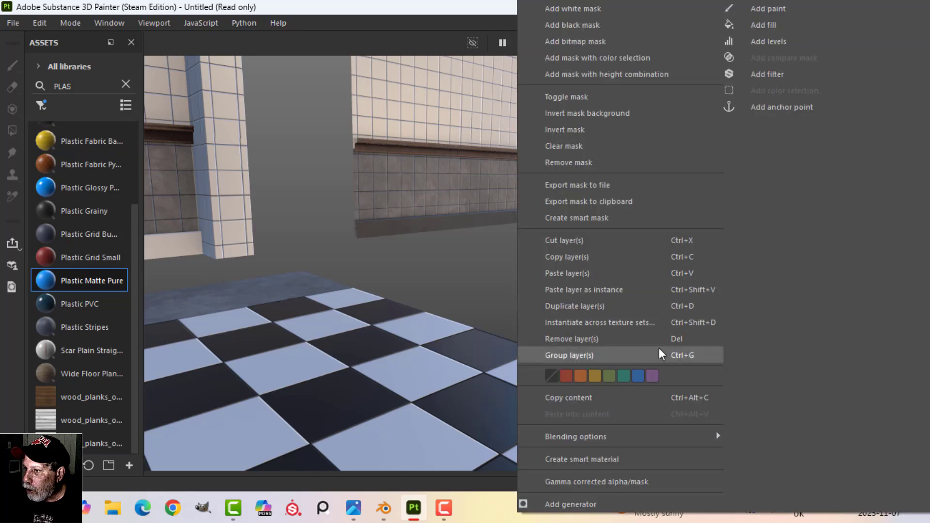
{"action": "left_click", "coordinate": [564, 270]}
- Clear the TRIM layer's mask in the Wall Pillar set and fill only the baseboard into it with Polygon Fill
{"action": "left_click_drag", "start_coordinate": [272, 251], "coordinate": [376, 257], "text": "alt"}
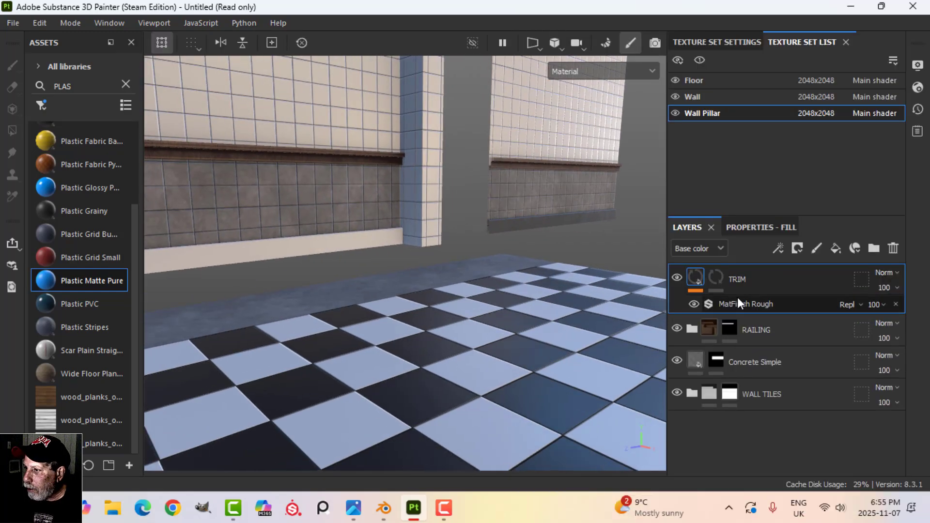
{"action": "right_click", "coordinate": [719, 277]}
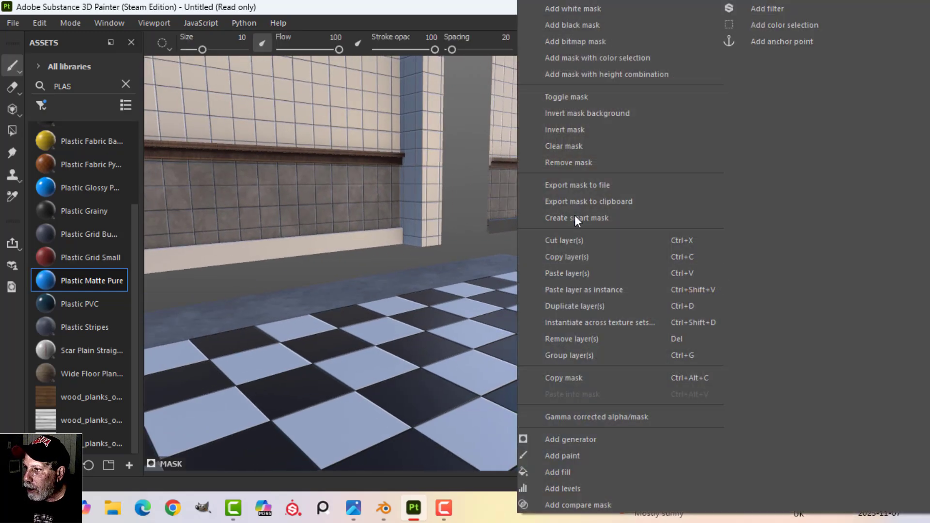
{"action": "left_click", "coordinate": [569, 145]}
{"action": "left_click", "coordinate": [13, 130]}
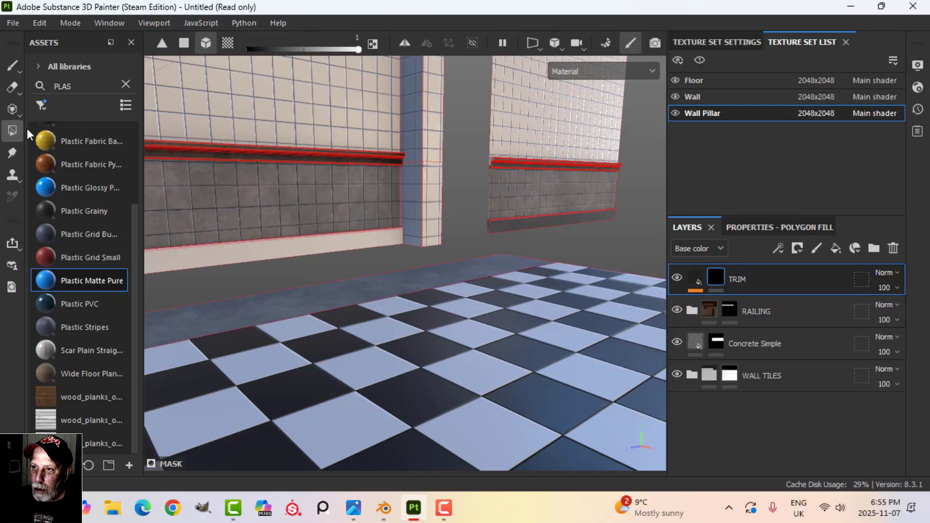
{"action": "left_click", "coordinate": [240, 252]}
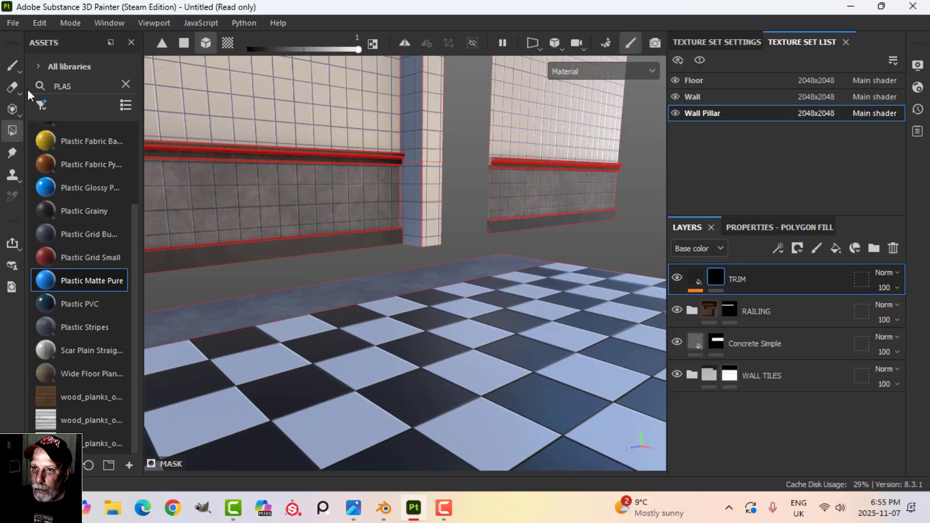
{"action": "scroll", "coordinate": [463, 264], "scroll_direction": "down", "scroll_amount": 3}
{"action": "mouse_move", "coordinate": [455, 266]}
{"action": "left_mouse_down", "text": "alt"}
{"action": "mouse_move", "coordinate": [451, 278]}
{"action": "mouse_move", "coordinate": [470, 264]}
{"action": "mouse_move", "coordinate": [419, 263]}
{"action": "mouse_move", "coordinate": [442, 271]}
{"action": "mouse_move", "coordinate": [389, 253]}
{"action": "mouse_move", "coordinate": [463, 266]}
{"action": "mouse_move", "coordinate": [444, 268]}
{"action": "mouse_move", "coordinate": [436, 284]}
{"action": "mouse_move", "coordinate": [441, 266]}
{"action": "left_mouse_up", "text": "alt"}
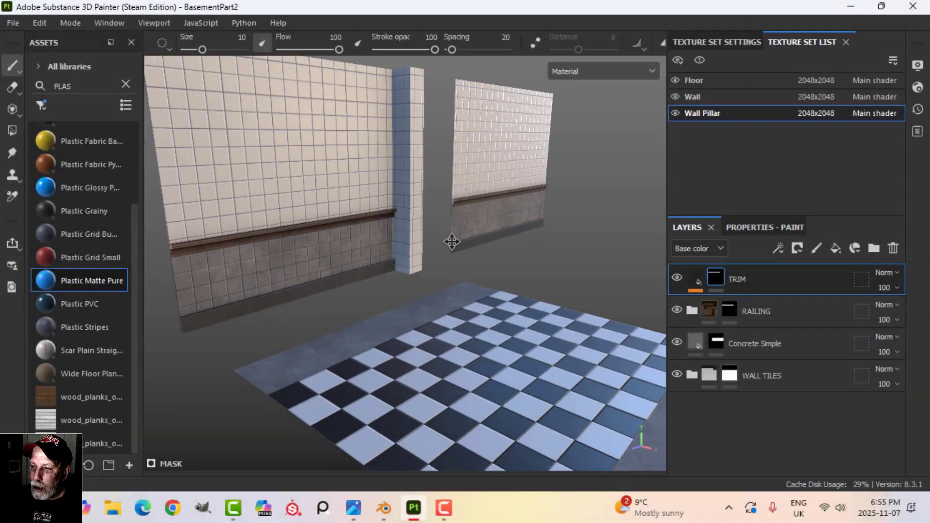
{"action": "left_click_drag", "start_coordinate": [451, 238], "coordinate": [443, 240], "text": "alt"}
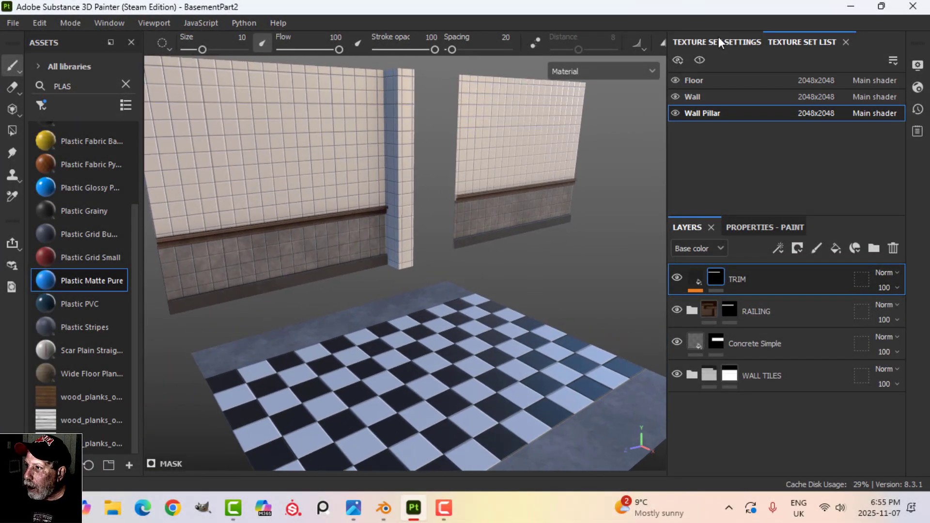
- Start a texture export for all texture sets and set the output template to PBR Metallic Roughness ShortName
{"action": "left_click", "coordinate": [16, 21]}
{"action": "key", "text": "Escape"}
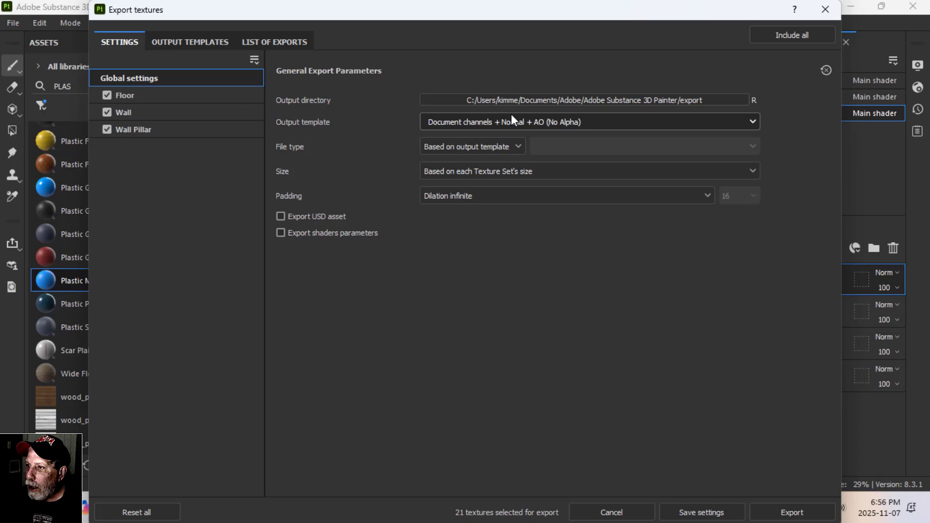
{"action": "left_click", "coordinate": [512, 122]}
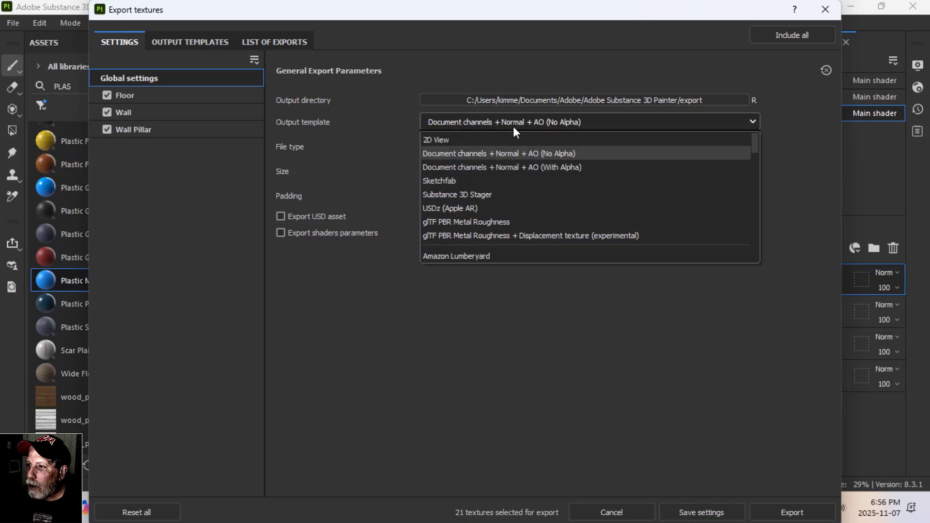
{"action": "scroll", "coordinate": [509, 158], "scroll_direction": "down", "scroll_amount": 7}
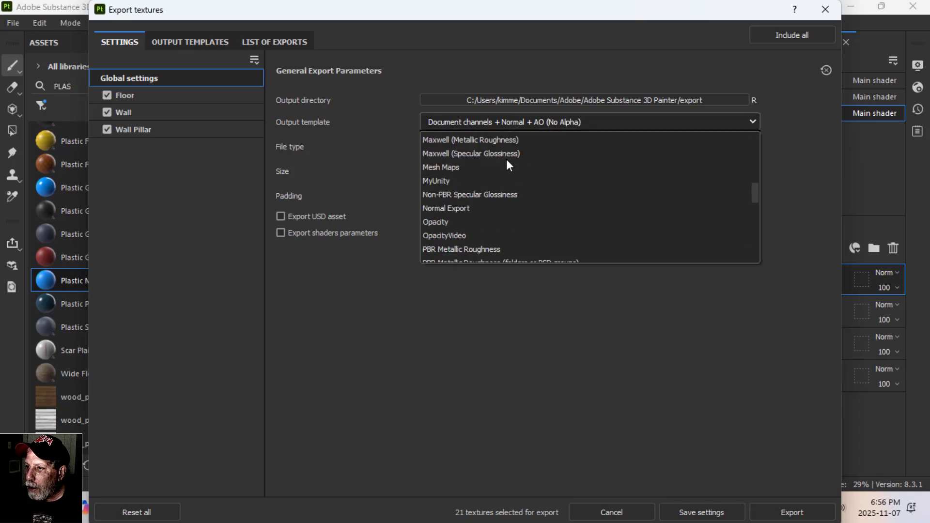
{"action": "scroll", "coordinate": [504, 158], "scroll_direction": "down", "scroll_amount": 2}
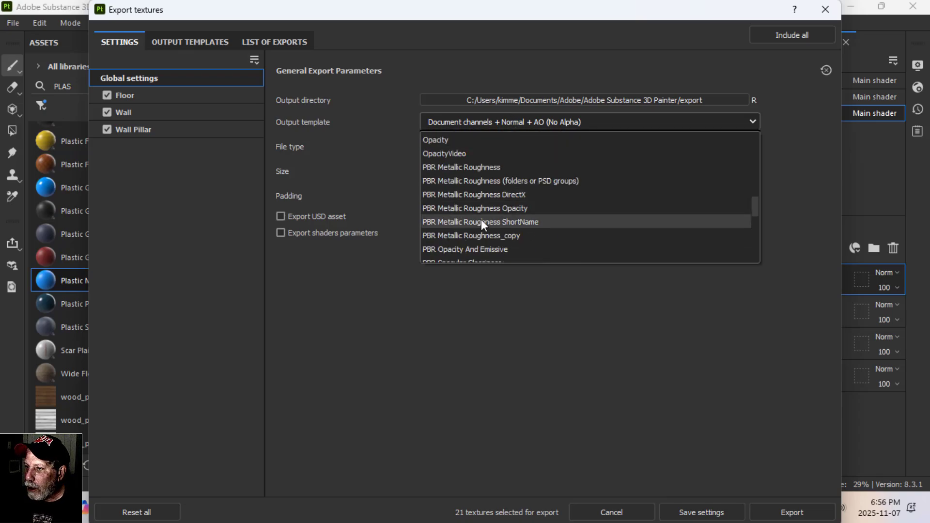
{"action": "left_click", "coordinate": [522, 222]}
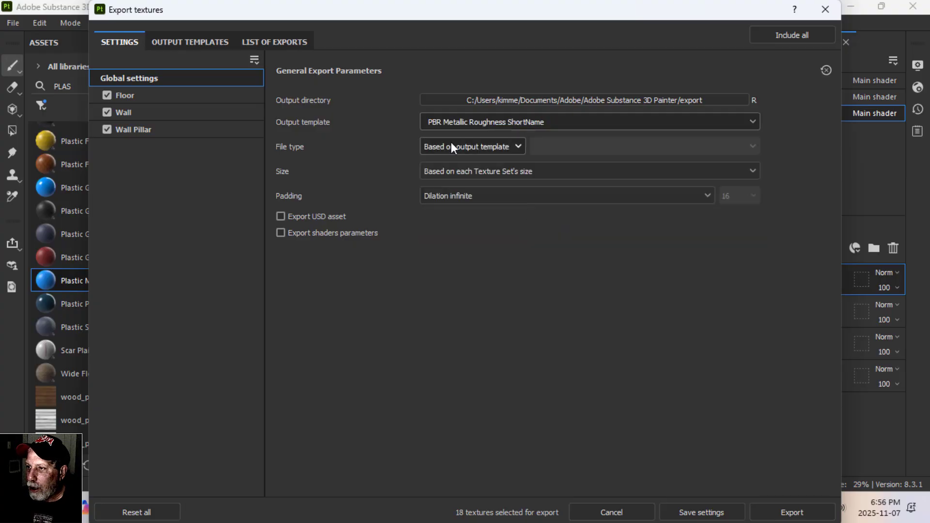
- Browse for the export's output directory in the DOCUMENTS/BLENDER folder on the Data (D:) drive
{"action": "left_click", "coordinate": [551, 101]}
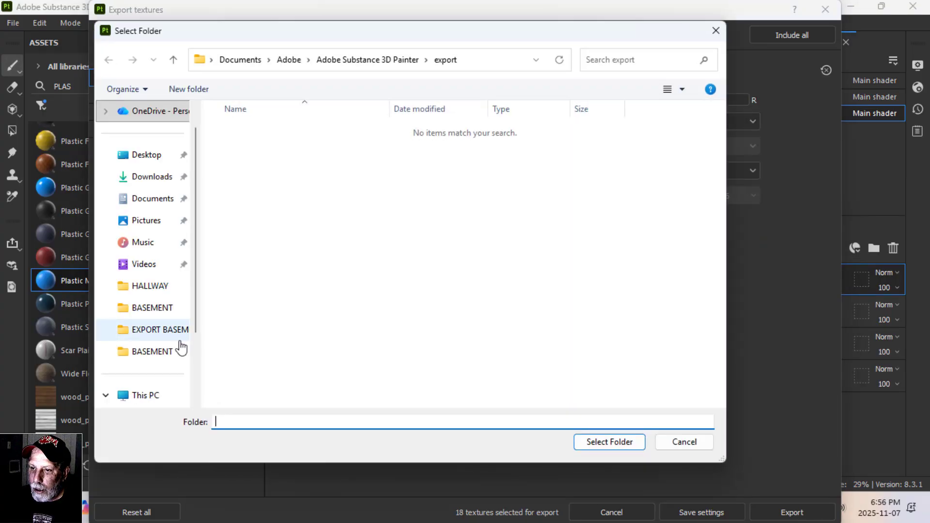
{"action": "left_click", "coordinate": [154, 331]}
{"action": "left_click", "coordinate": [391, 60]}
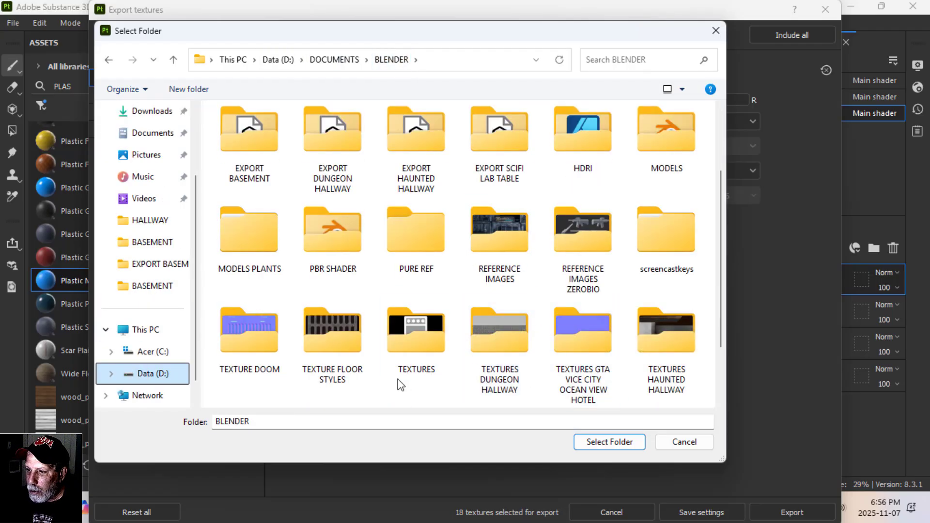
{"action": "scroll", "coordinate": [400, 385], "scroll_direction": "down", "scroll_amount": 2}
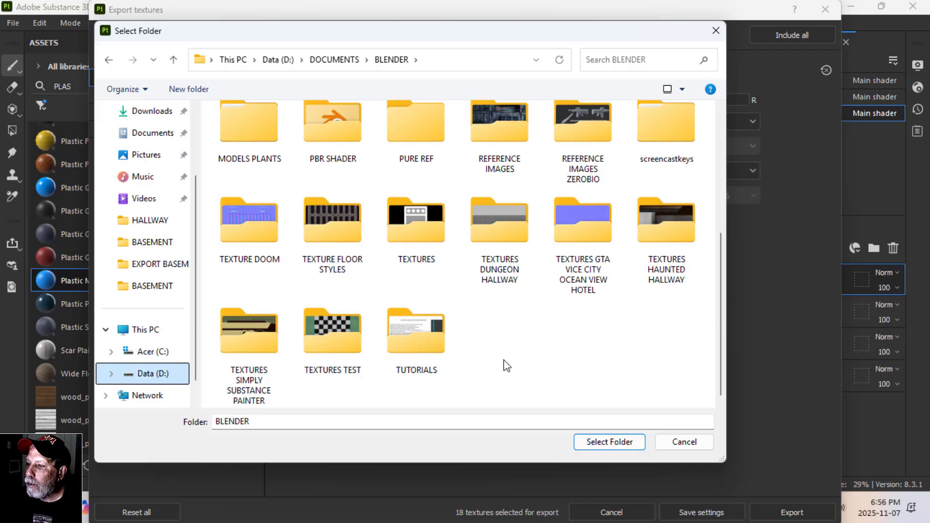
- Create a folder named TEXTURES BASEMENT in the BLENDER folder and set it as the output directory
{"action": "left_click", "coordinate": [188, 89]}
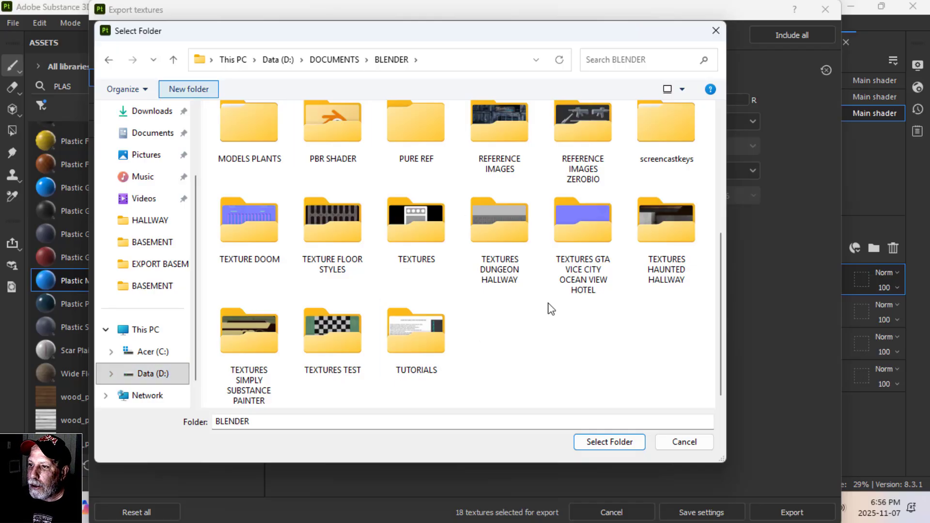
{"action": "key", "text": "Caps_Lock"}
{"action": "type", "text": "tex"}
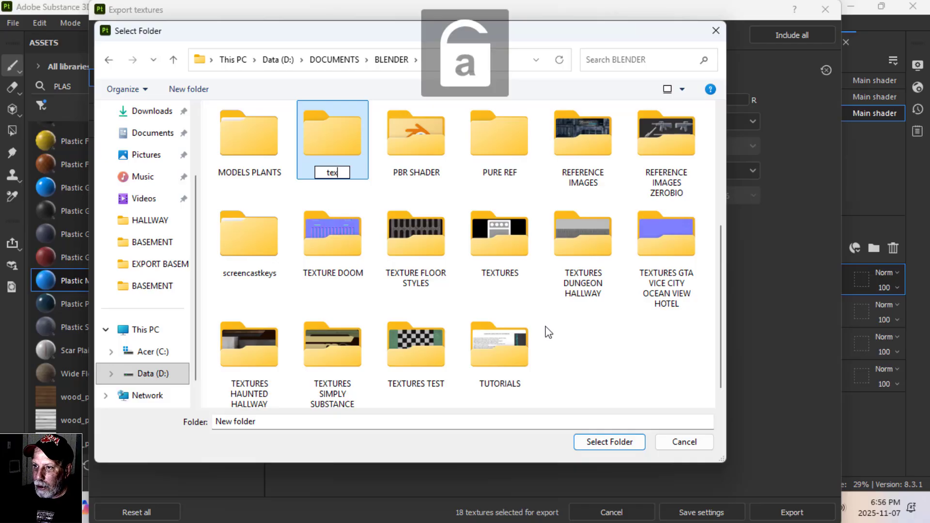
{"action": "key", "text": "BackSpace"}
{"action": "key", "text": "BackSpace"}
{"action": "key", "text": "BackSpace"}
{"action": "key", "text": "Caps_Lock"}
{"action": "type", "text": "TEXTURES"}
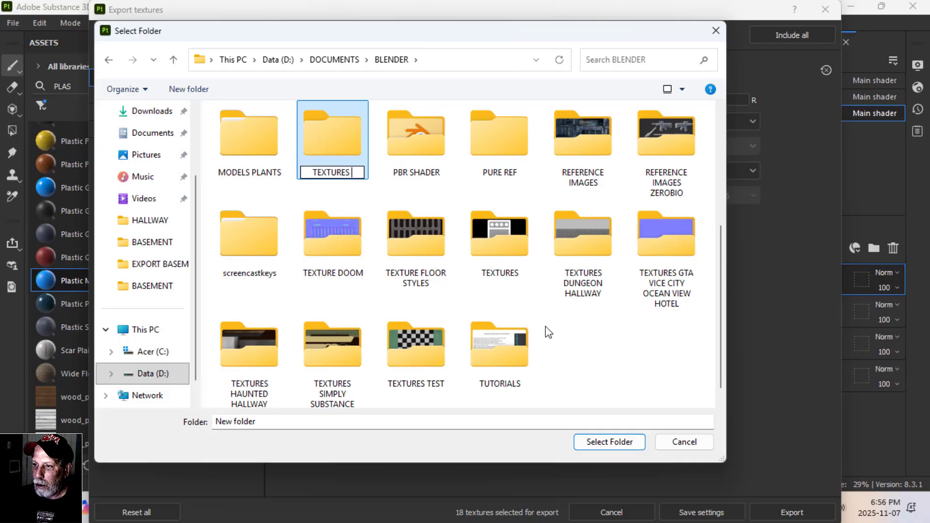
{"action": "type", "text": " BASEMENT"}
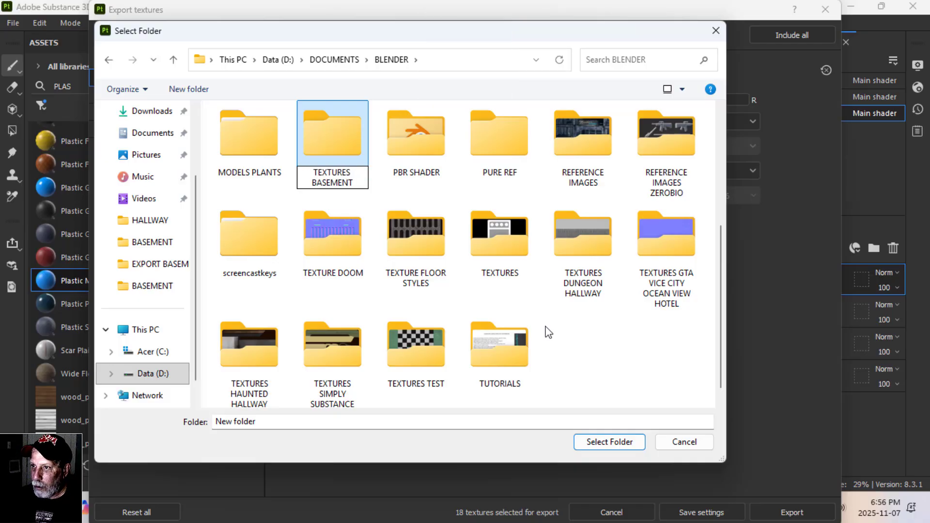
{"action": "key", "text": "Return"}
{"action": "left_click", "coordinate": [603, 443]}
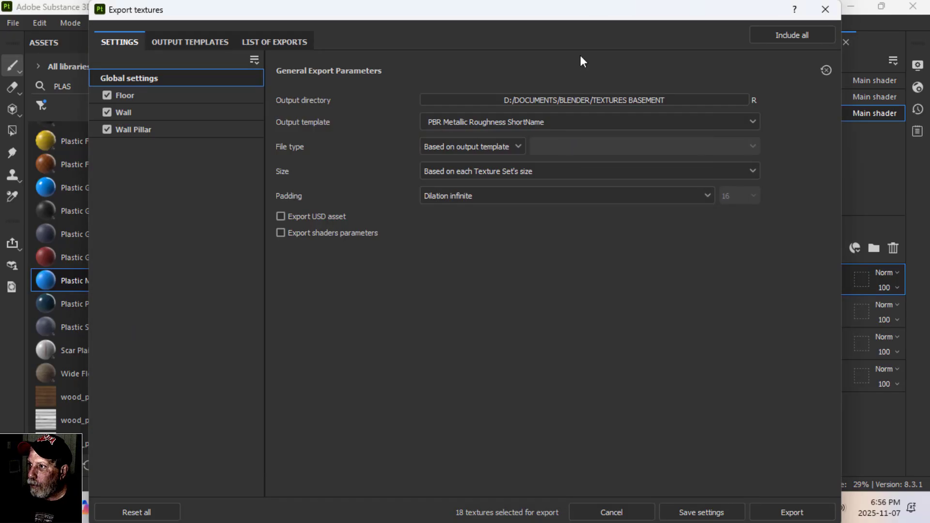
- Export the Floor, Wall and Wall Pillar textures and close the export dialog
{"action": "left_click_drag", "start_coordinate": [586, 4], "coordinate": [488, 50]}
{"action": "left_click", "coordinate": [678, 461]}
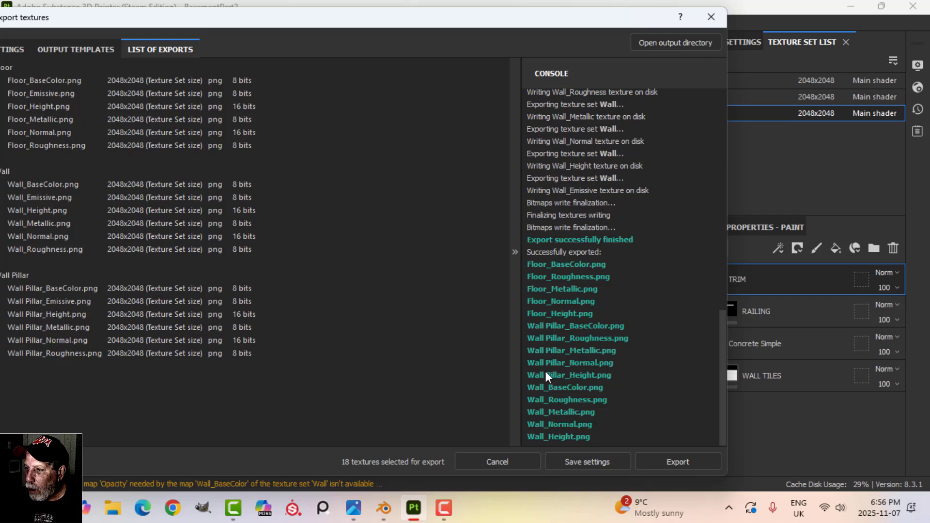
{"action": "left_click", "coordinate": [714, 21]}
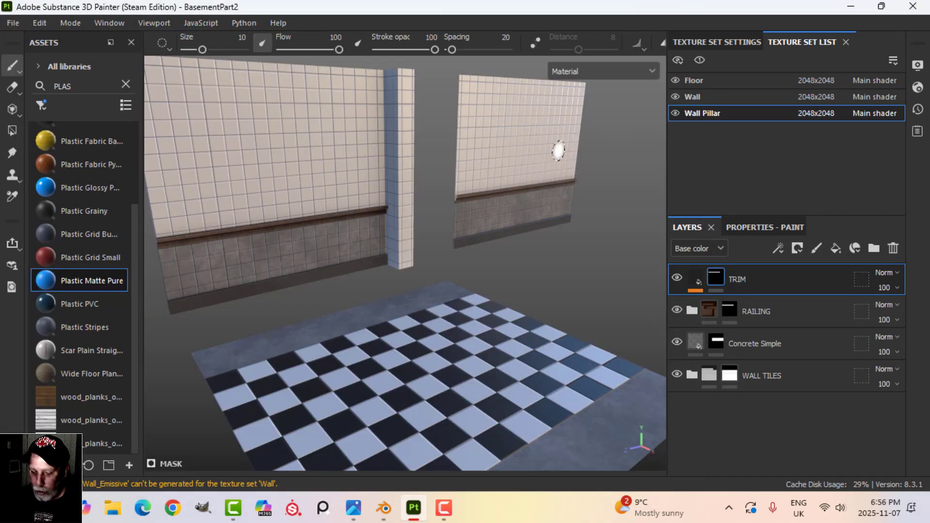
- Switch to Blender, open the floor plane's material in the Shading workspace and select its Principled BSDF node
{"action": "left_click", "coordinate": [384, 507]}
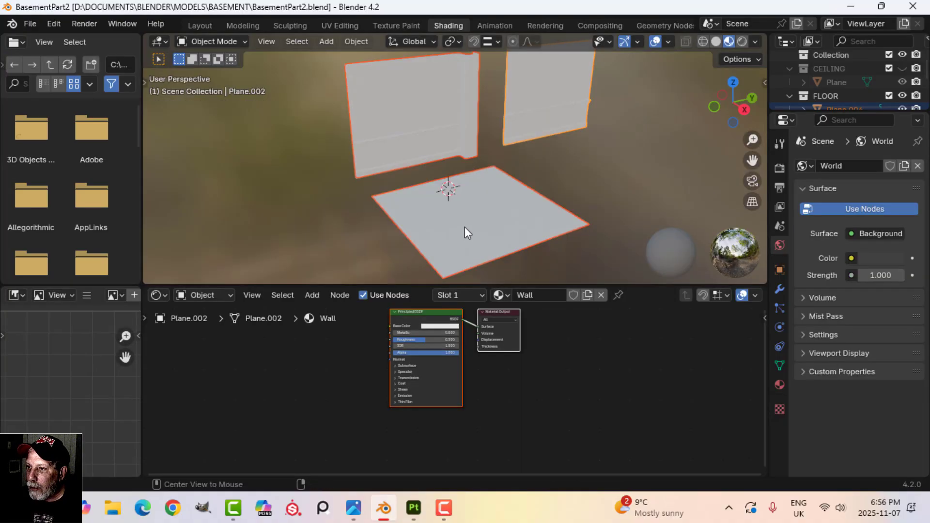
{"action": "left_click", "coordinate": [463, 223]}
{"action": "middle_click_drag", "start_coordinate": [550, 250], "coordinate": [557, 218], "text": "shift"}
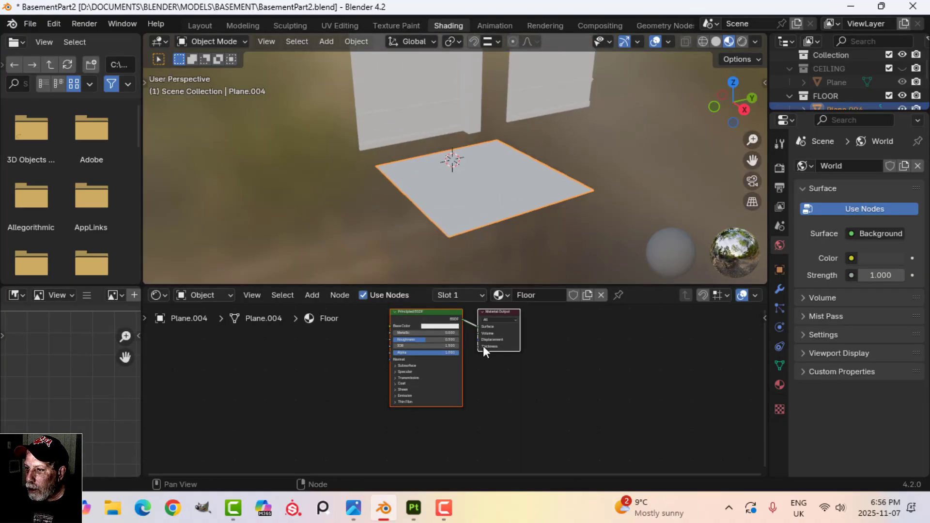
{"action": "middle_click_drag", "start_coordinate": [483, 345], "coordinate": [495, 361]}
{"action": "left_click", "coordinate": [438, 326]}
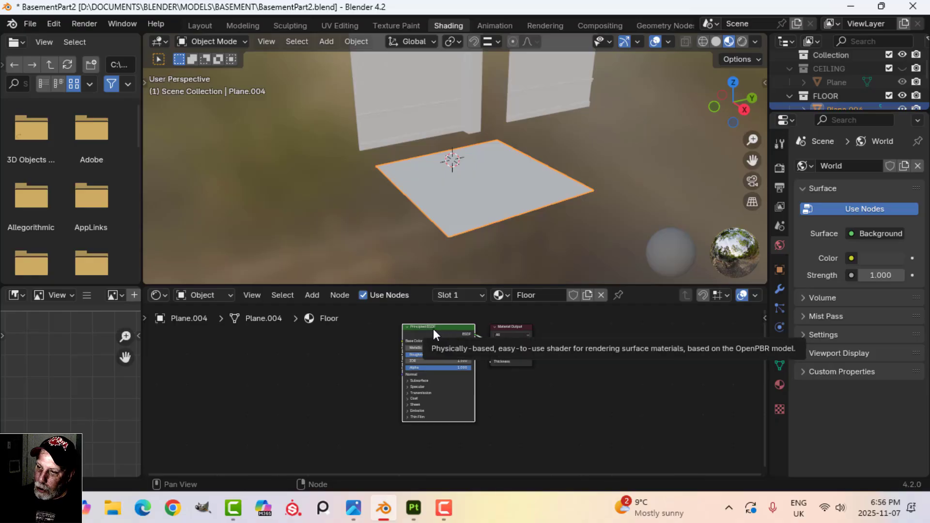
- Run Principled Texture Setup with the Floor maps, Floor_BaseColor.png through Floor_Roughness.png, from the TEXTURES BASEMENT folder
{"action": "key", "text": "ctrl+shift+t"}
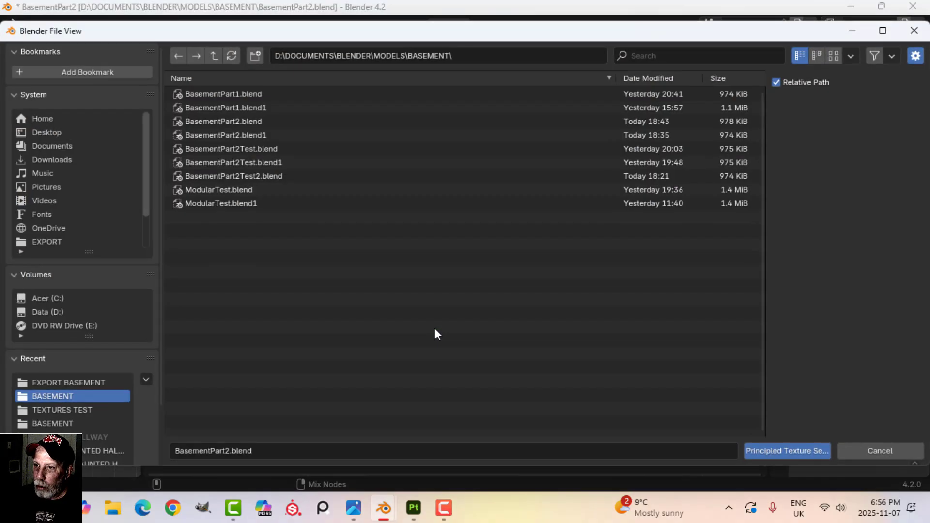
{"action": "left_click", "coordinate": [68, 410]}
{"action": "left_click", "coordinate": [214, 56]}
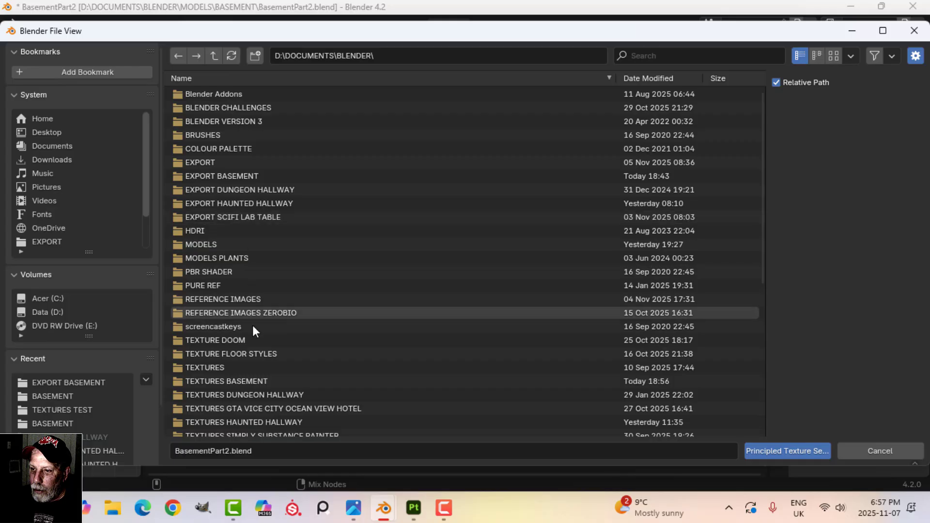
{"action": "left_click", "coordinate": [256, 382]}
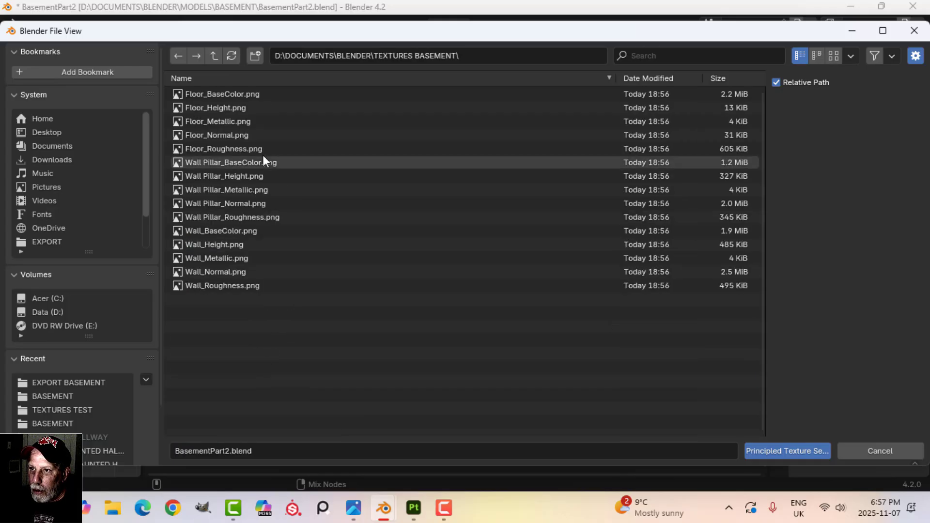
{"action": "left_click", "coordinate": [234, 93]}
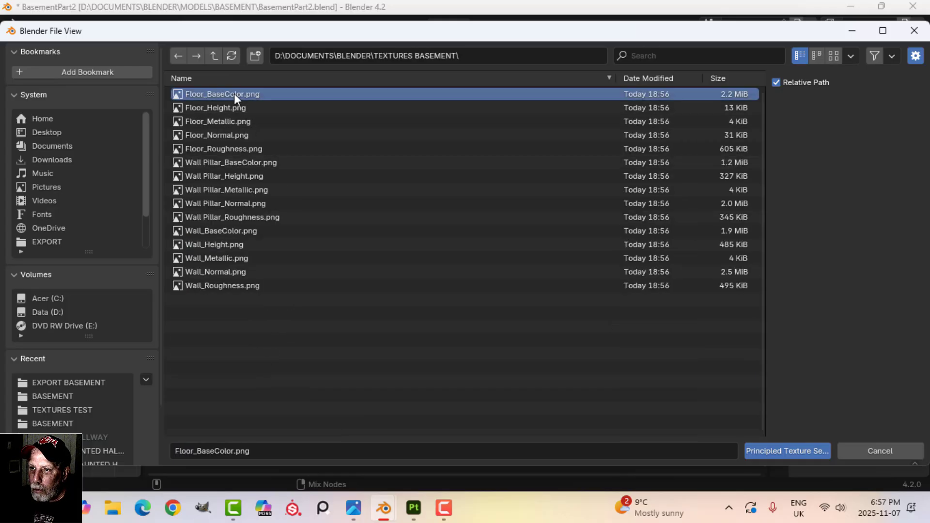
{"action": "left_click", "coordinate": [237, 147], "text": "shift"}
{"action": "left_click", "coordinate": [777, 450]}
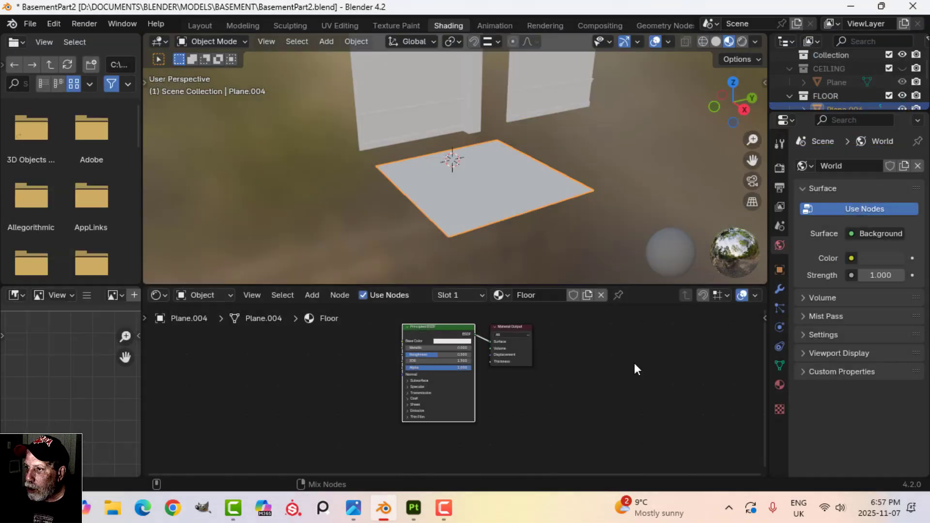
- Delete the Displacement node and its Floor_Height.png image texture from the Floor material
{"action": "scroll", "coordinate": [484, 222], "scroll_direction": "up", "scroll_amount": 1}
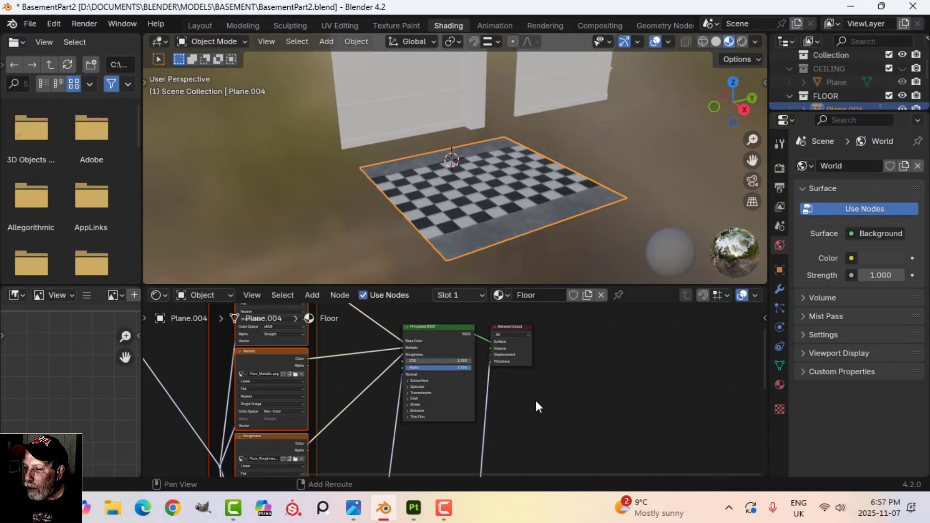
{"action": "middle_click_drag", "start_coordinate": [535, 400], "coordinate": [460, 326], "text": "shift"}
{"action": "middle_click_drag", "start_coordinate": [417, 395], "coordinate": [434, 342], "text": "shift"}
{"action": "scroll", "coordinate": [417, 382], "scroll_direction": "up", "scroll_amount": 3}
{"action": "scroll", "coordinate": [445, 363], "scroll_direction": "up", "scroll_amount": 2}
{"action": "middle_click_drag", "start_coordinate": [459, 371], "coordinate": [494, 376], "text": "shift"}
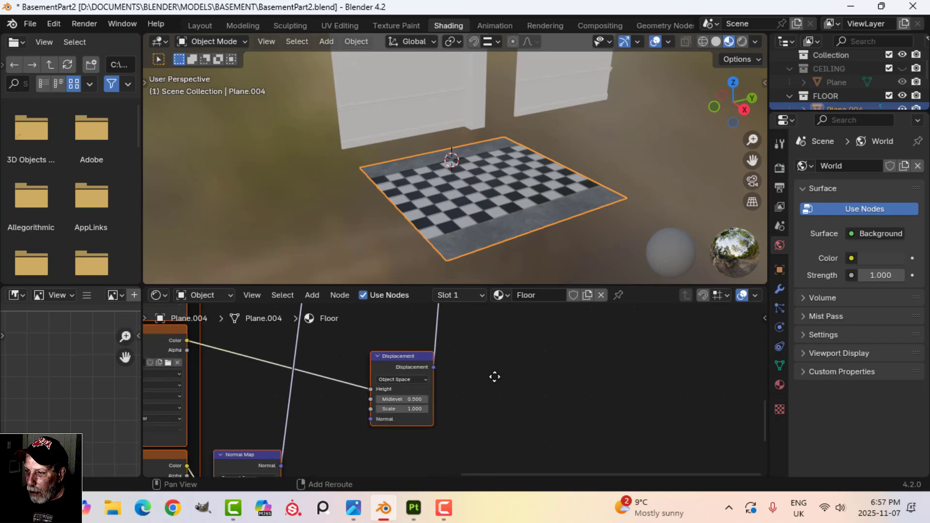
{"action": "left_click", "coordinate": [391, 357]}
{"action": "key", "text": "x"}
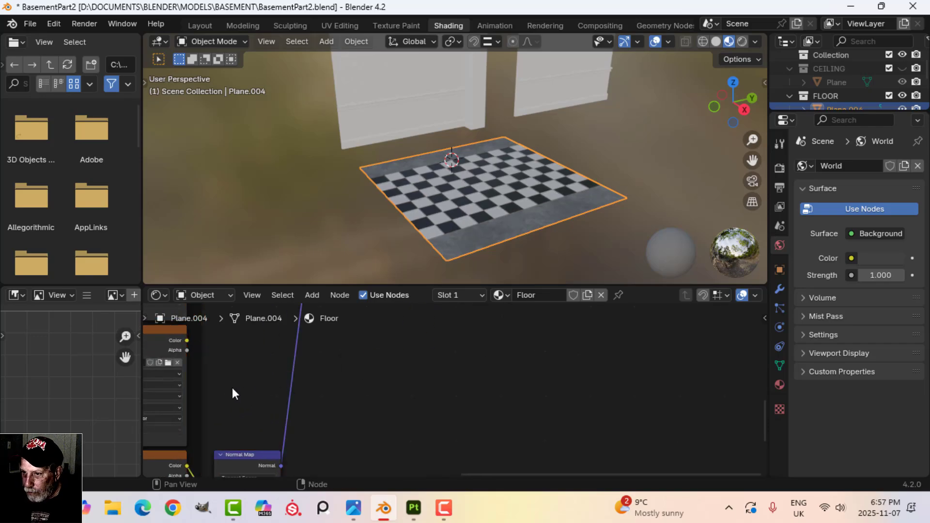
{"action": "middle_click_drag", "start_coordinate": [231, 388], "coordinate": [371, 391]}
{"action": "left_click", "coordinate": [257, 330]}
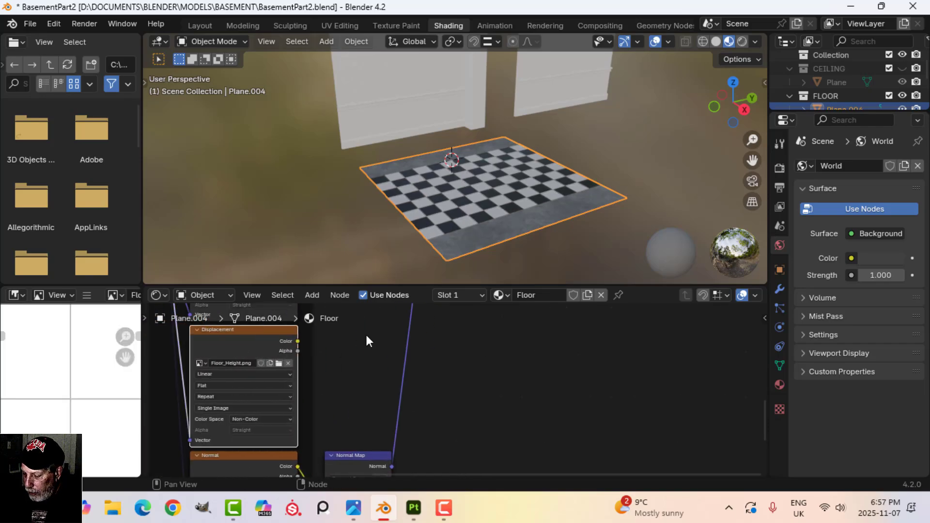
{"action": "key", "text": "x"}
- Run Principled Texture Setup on the Wall Pillar material with Wall Pillar_BaseColor.png through Wall Pillar_Roughness.png from the TEXTURES BASEMENT folder
{"action": "middle_click_drag", "start_coordinate": [411, 203], "coordinate": [411, 147]}
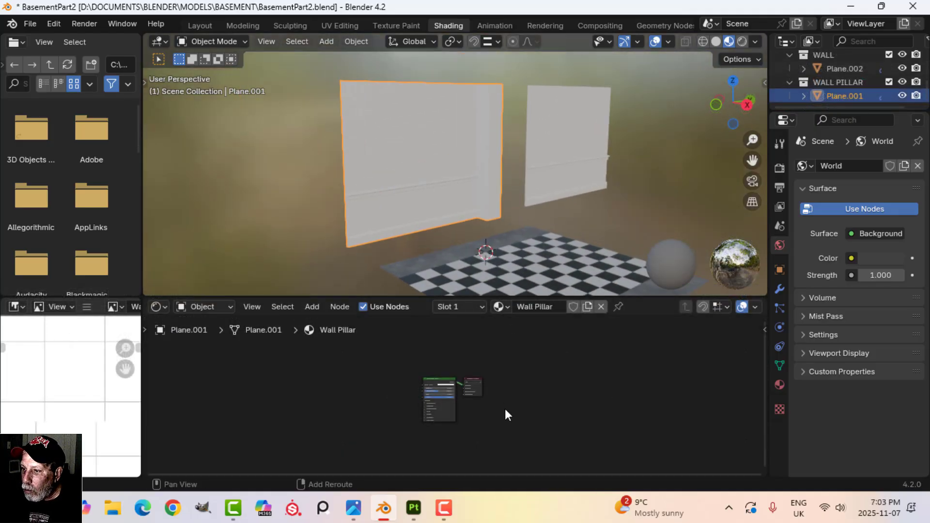
{"action": "middle_click_drag", "start_coordinate": [434, 378], "coordinate": [441, 362]}
{"action": "left_click", "coordinate": [442, 363]}
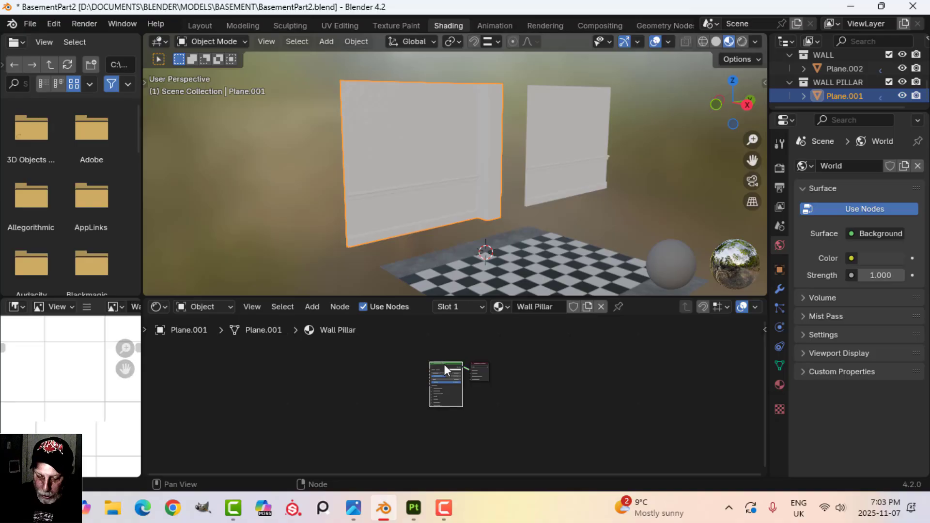
{"action": "key", "text": "ctrl+shift+t"}
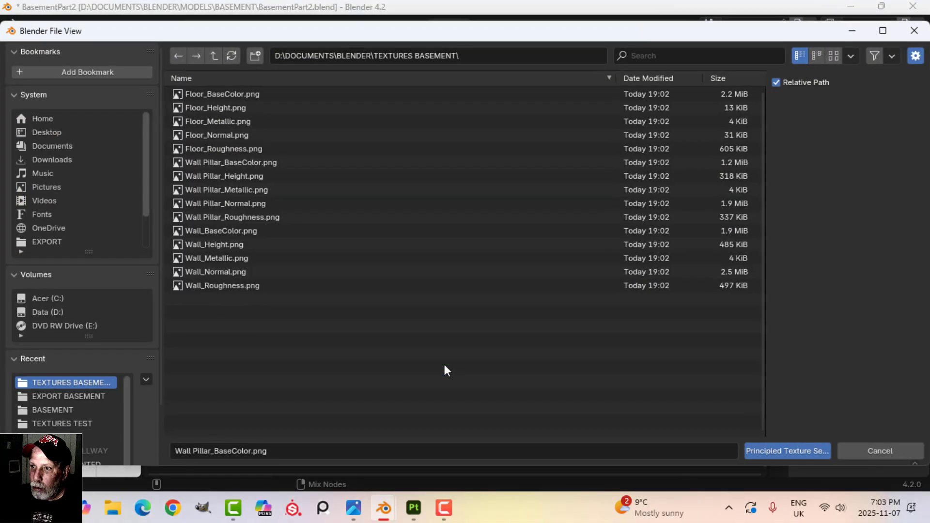
{"action": "left_click", "coordinate": [250, 163]}
{"action": "left_click", "coordinate": [234, 218], "text": "shift"}
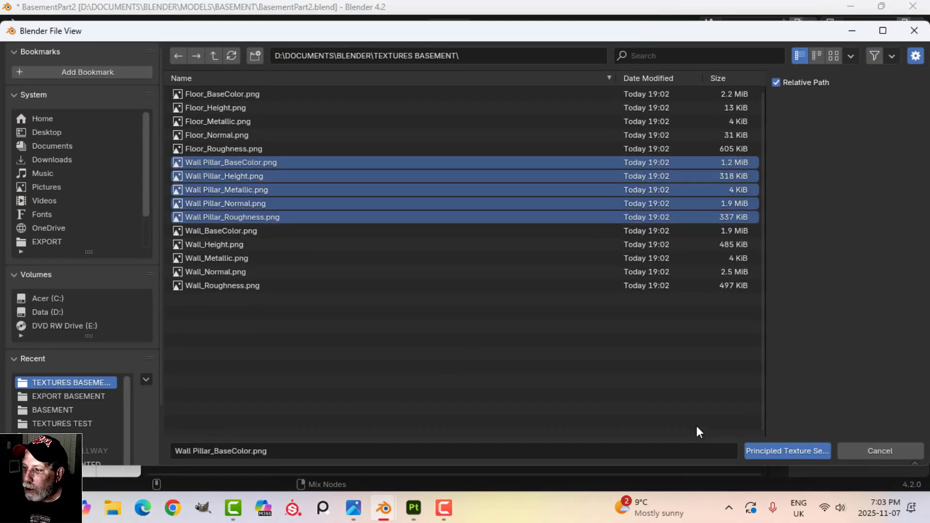
{"action": "left_click", "coordinate": [757, 449]}
- Select the plain wall and run Principled Texture Setup on its Wall material with Wall_BaseColor.png through Wall_Roughness.png
{"action": "left_click", "coordinate": [567, 167]}
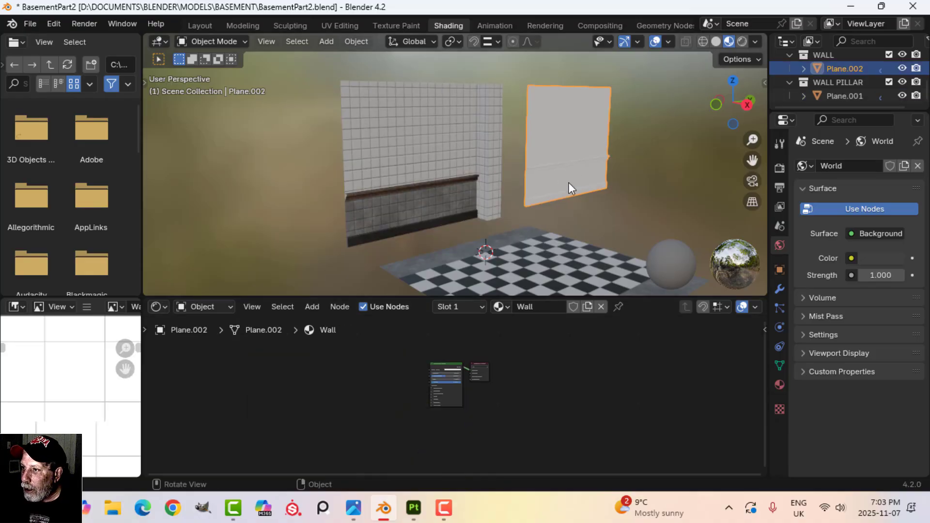
{"action": "key", "text": "ctrl+shift+t"}
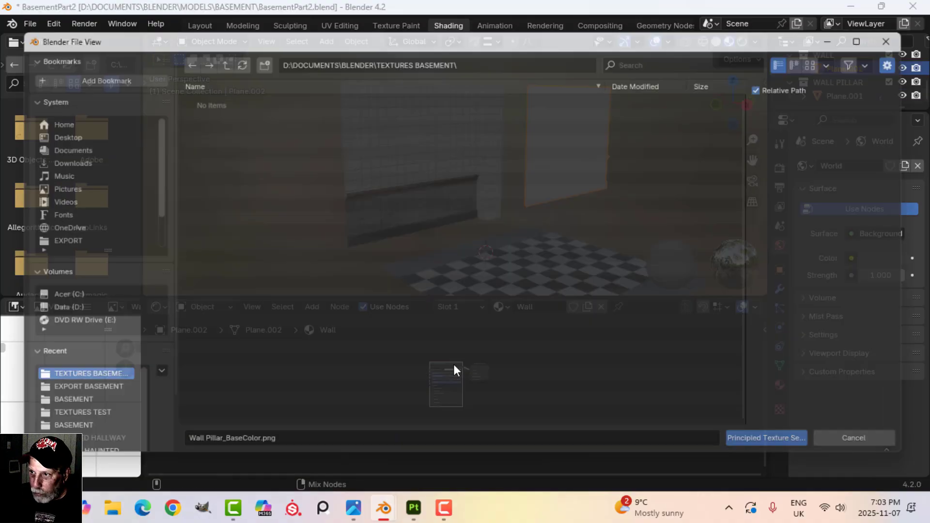
{"action": "left_click", "coordinate": [228, 231]}
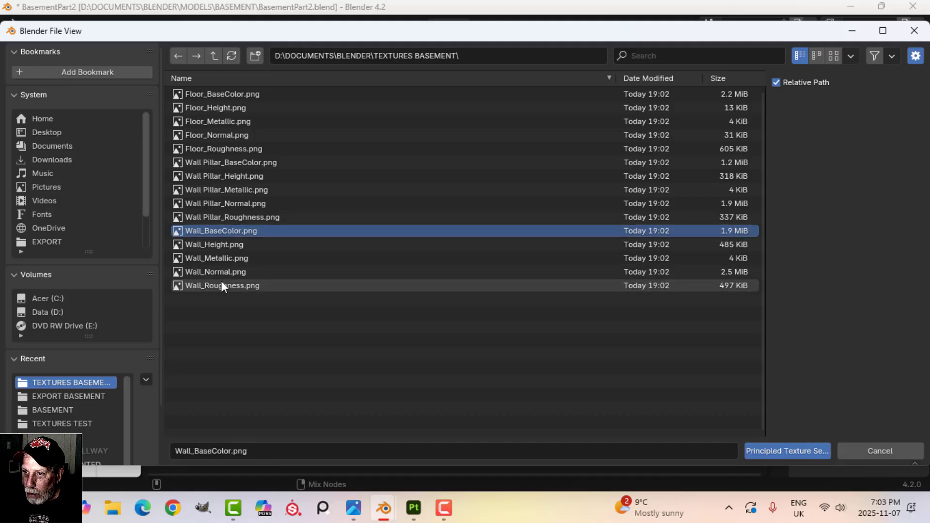
{"action": "left_click", "coordinate": [221, 283], "text": "shift"}
{"action": "left_click", "coordinate": [745, 449]}
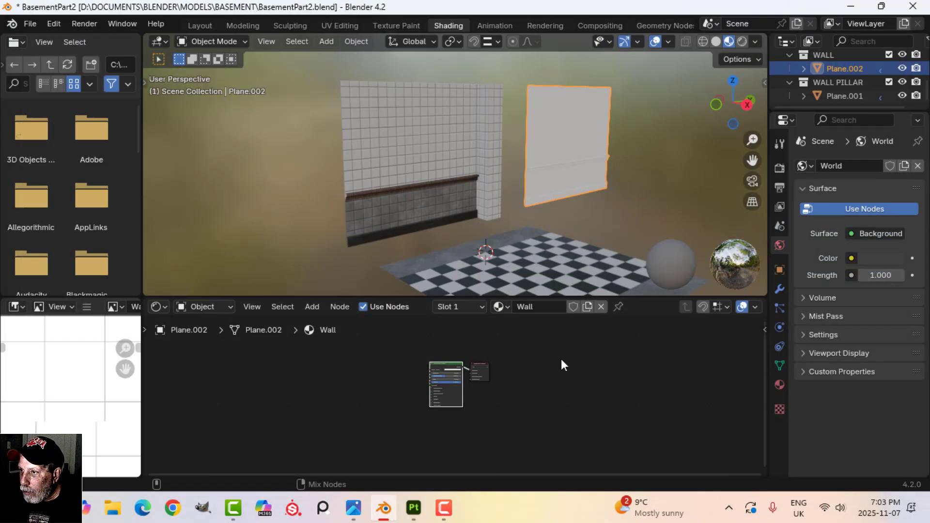
{"action": "scroll", "coordinate": [529, 381], "scroll_direction": "up", "scroll_amount": 6}
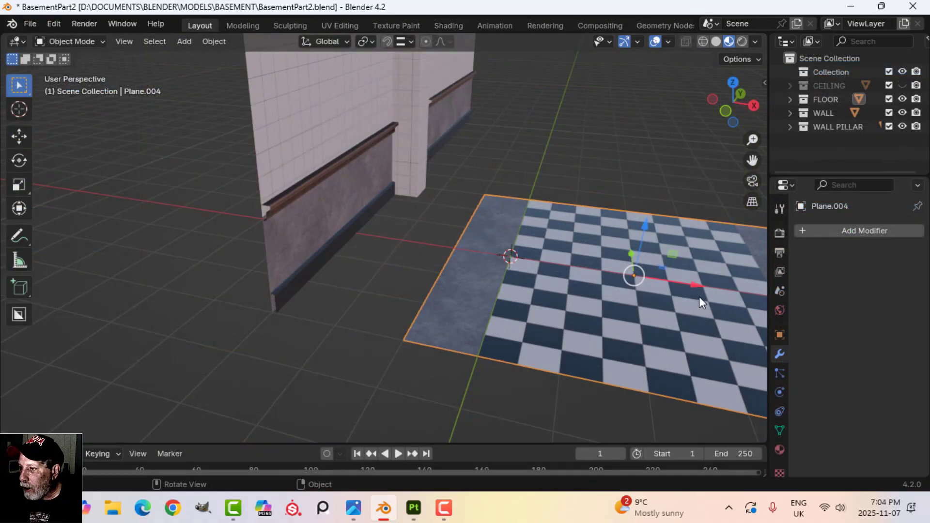
- Set the snap target to Grid and move the floor plane along X until it is centred on the world origin
{"action": "left_click", "coordinate": [400, 42]}
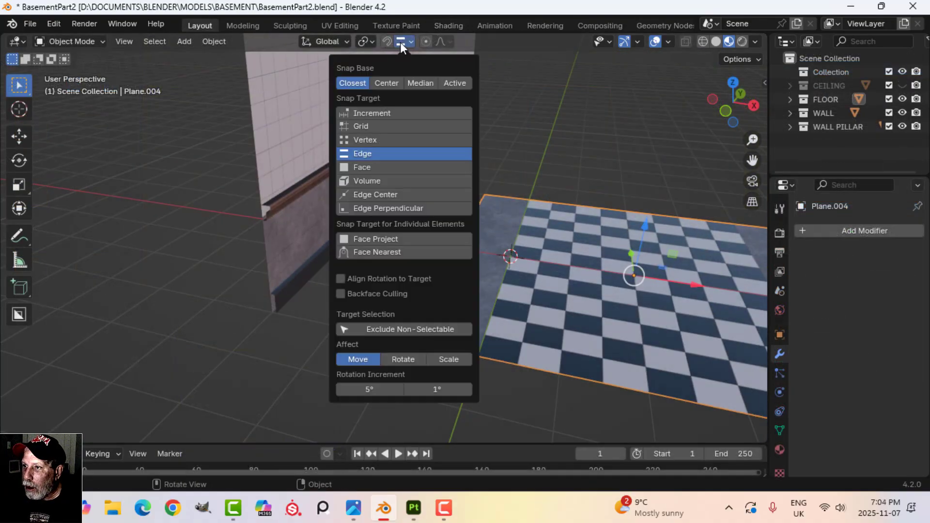
{"action": "left_click", "coordinate": [375, 127]}
{"action": "left_click_drag", "start_coordinate": [693, 295], "coordinate": [536, 263]}
{"action": "left_click_drag", "start_coordinate": [695, 284], "coordinate": [538, 265]}
{"action": "left_click", "coordinate": [492, 255]}
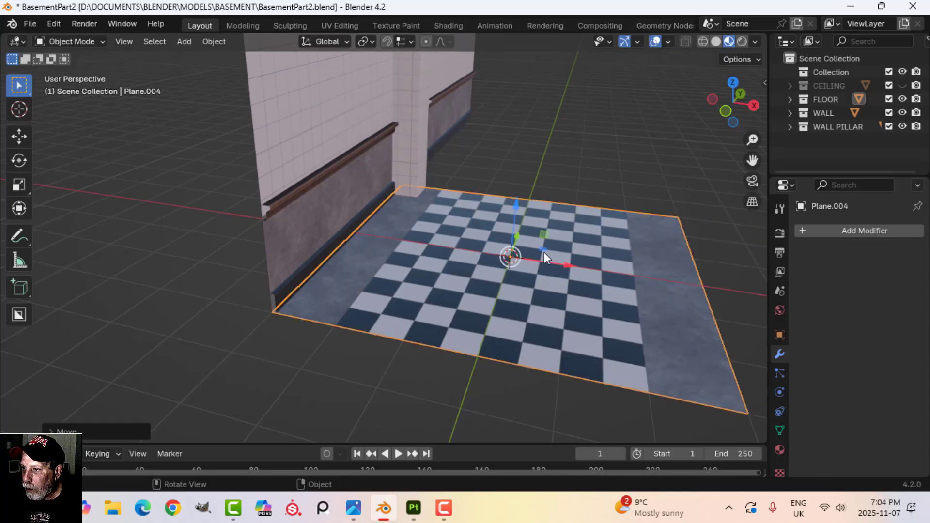
- Move the plain wall along Y until it adjoins the pillar wall, snapping to the grid, and deselect it
{"action": "key", "text": "alt+a"}
{"action": "mouse_move", "coordinate": [544, 251]}
{"action": "middle_mouse_down"}
{"action": "mouse_move", "coordinate": [494, 203]}
{"action": "mouse_move", "coordinate": [536, 262]}
{"action": "middle_mouse_up"}
{"action": "left_click", "coordinate": [532, 153]}
{"action": "middle_click_drag", "start_coordinate": [536, 261], "coordinate": [519, 254]}
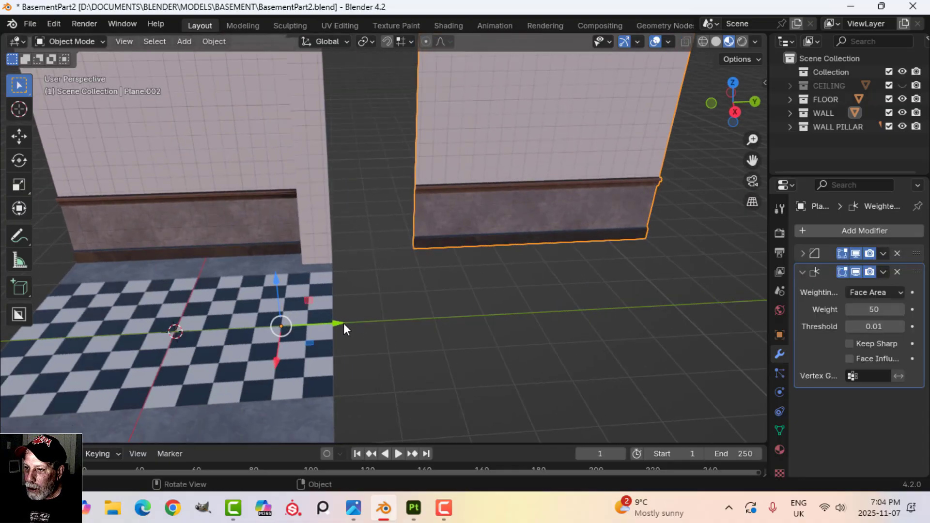
{"action": "left_click_drag", "start_coordinate": [343, 323], "coordinate": [174, 204]}
{"action": "scroll", "coordinate": [469, 240], "scroll_direction": "down", "scroll_amount": 2}
{"action": "left_click", "coordinate": [518, 243]}
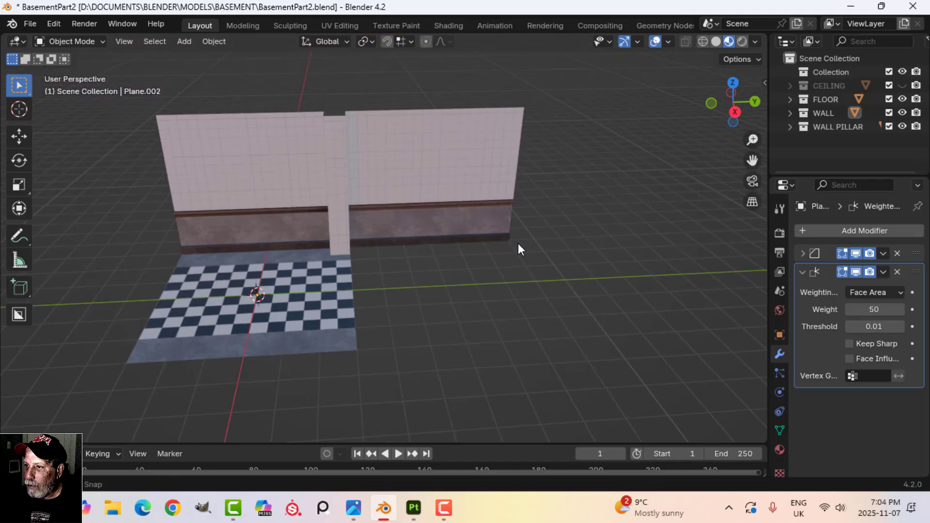
- Switch the viewport to solid shading and check how the pillar wall, plain wall and floor modules line up
{"action": "middle_click_drag", "start_coordinate": [519, 243], "coordinate": [504, 239]}
{"action": "left_click", "coordinate": [715, 41]}
{"action": "middle_click_drag", "start_coordinate": [492, 198], "coordinate": [495, 198]}
{"action": "middle_click_drag", "start_coordinate": [468, 204], "coordinate": [467, 219], "text": "shift"}
{"action": "left_click", "coordinate": [304, 190]}
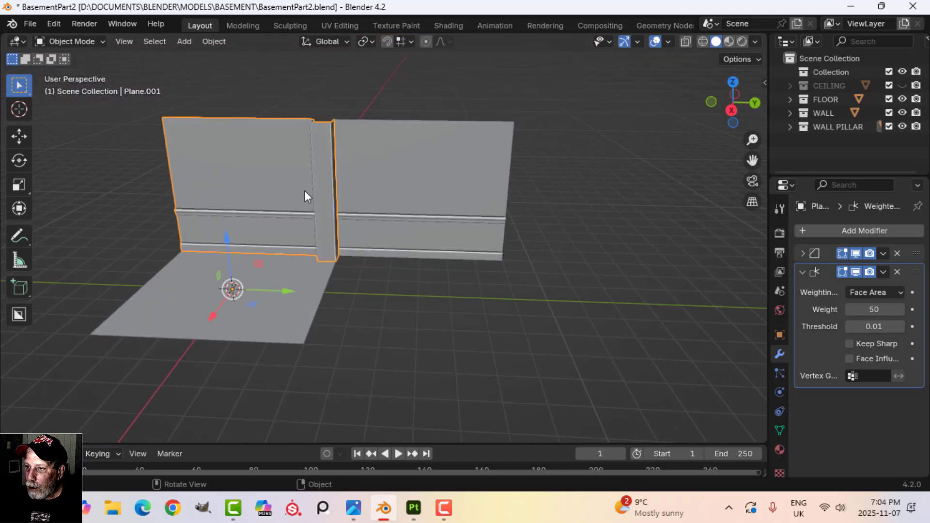
{"action": "left_click", "coordinate": [390, 185], "text": "shift"}
{"action": "left_click", "coordinate": [610, 307]}
{"action": "key", "text": "alt+a"}
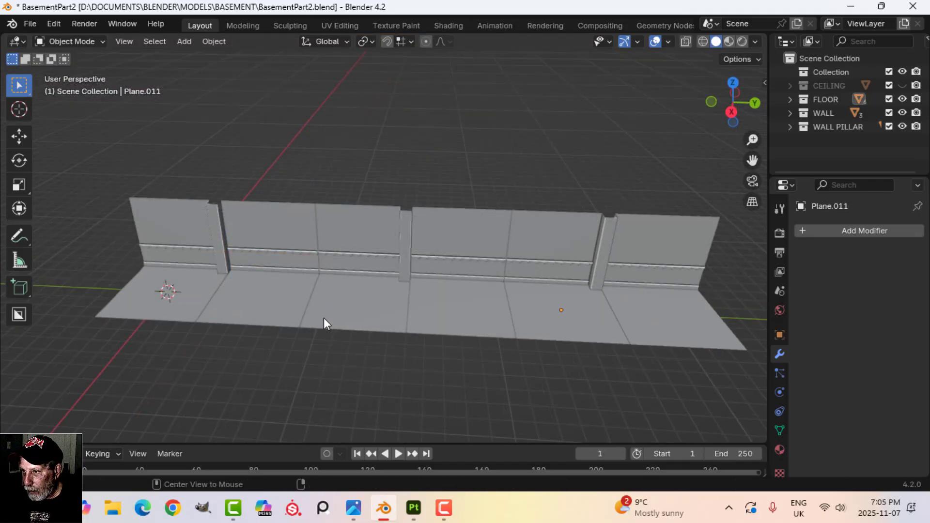
{"action": "middle_click_drag", "start_coordinate": [324, 317], "coordinate": [426, 298]}
{"action": "scroll", "coordinate": [460, 304], "scroll_direction": "up", "scroll_amount": 2}
{"action": "scroll", "coordinate": [450, 263], "scroll_direction": "down", "scroll_amount": 2}
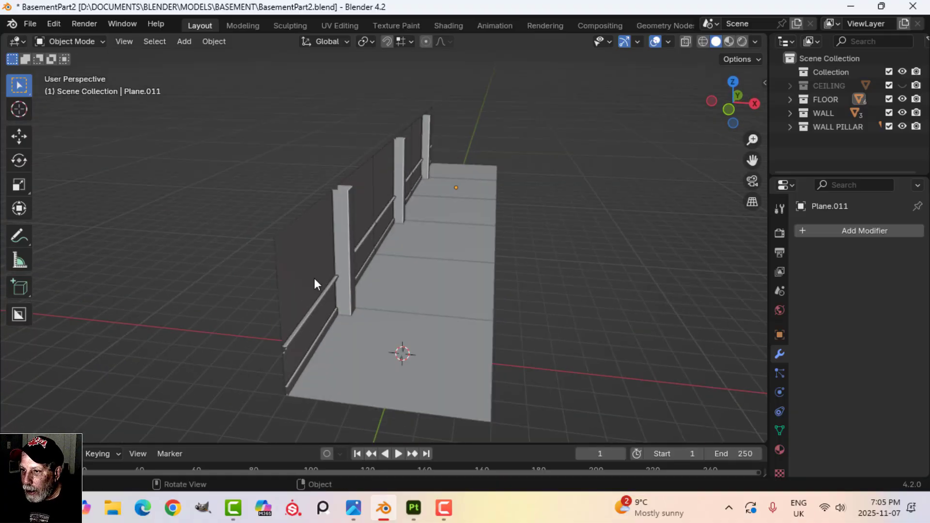
- Set the origin of the nearest pillar wall to the 3D cursor
{"action": "left_click", "coordinate": [313, 279]}
{"action": "middle_click_drag", "start_coordinate": [356, 293], "coordinate": [385, 288]}
{"action": "left_click", "coordinate": [213, 41]}
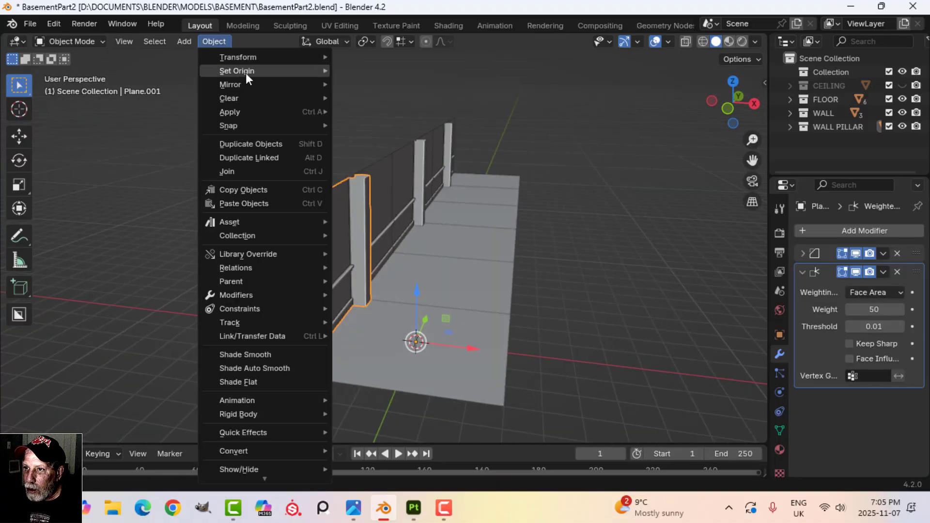
{"action": "mouse_move", "coordinate": [245, 73]}
{"action": "left_click", "coordinate": [385, 100]}
{"action": "middle_click_drag", "start_coordinate": [513, 251], "coordinate": [510, 244]}
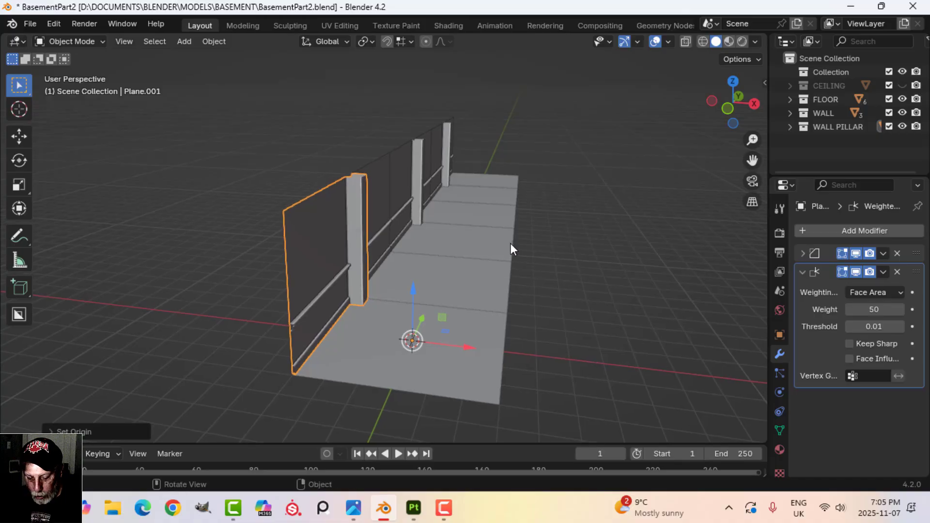
- Duplicate the pillar wall in place and mirror the copy to the opposite side of the floor by scaling it -1 along X
{"action": "key", "text": "shift+d"}
{"action": "right_click", "coordinate": [510, 243]}
{"action": "type", "text": "sx"}
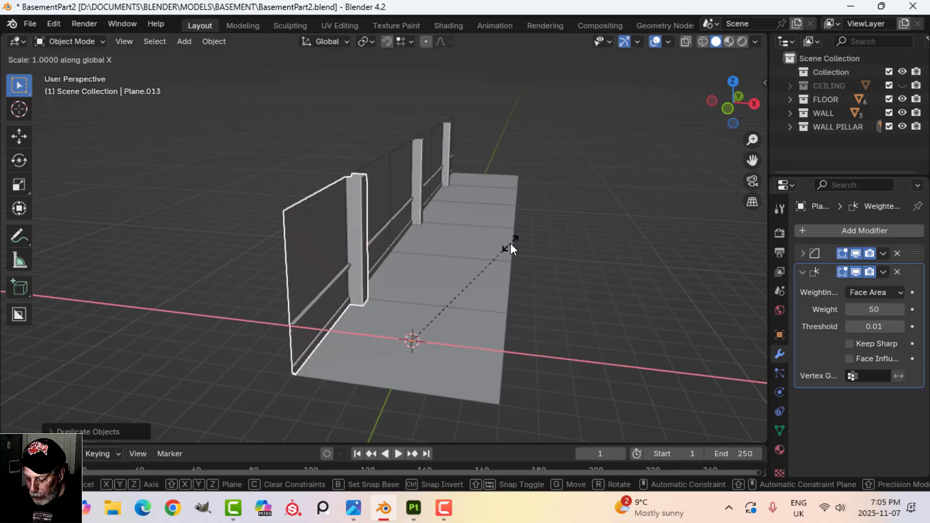
{"action": "type", "text": "-1"}
{"action": "key", "text": "Return"}
{"action": "middle_click_drag", "start_coordinate": [511, 243], "coordinate": [315, 191]}
- Duplicate the first plain wall in place and scale the copy -1 along X to mirror it across the hallway
{"action": "left_click", "coordinate": [357, 223]}
{"action": "middle_click_drag", "start_coordinate": [357, 223], "coordinate": [397, 223]}
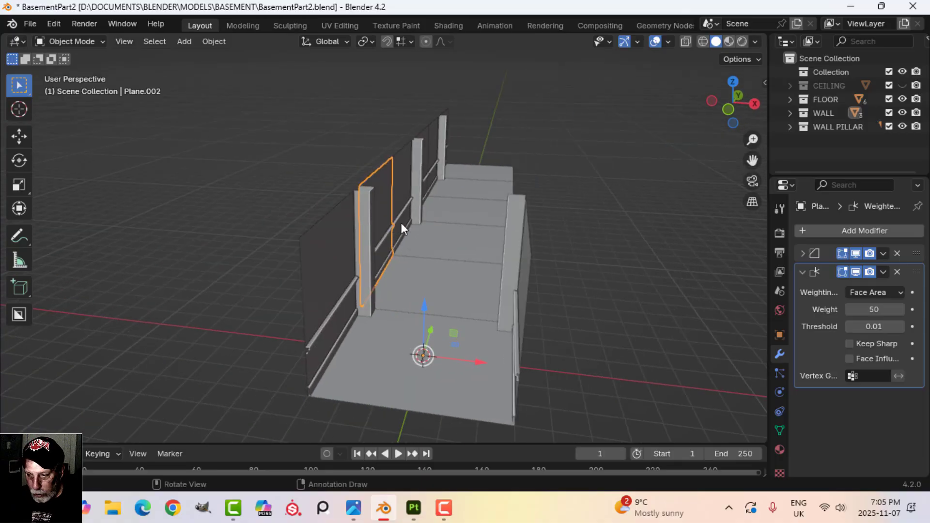
{"action": "key", "text": "shift+d"}
{"action": "right_click", "coordinate": [401, 223]}
{"action": "type", "text": "sx"}
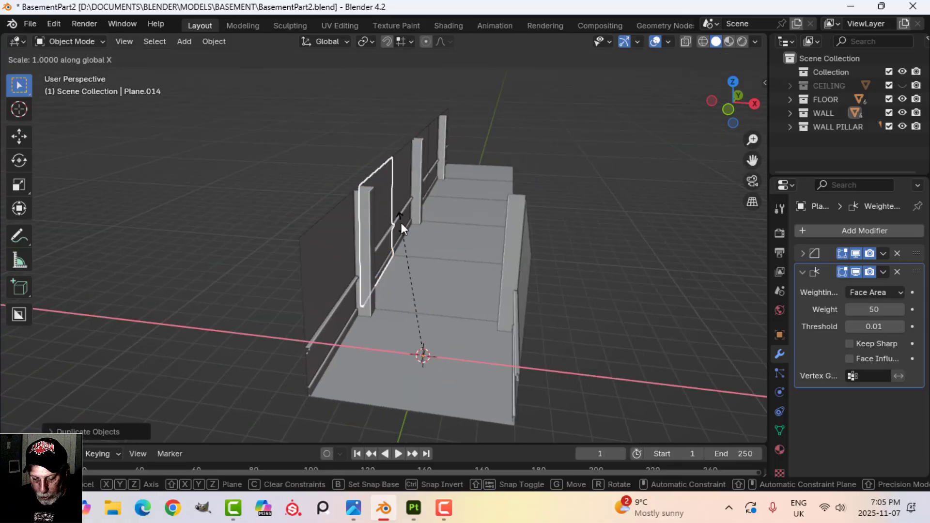
{"action": "type", "text": "-1"}
{"action": "key", "text": "Return"}
{"action": "middle_click_drag", "start_coordinate": [400, 223], "coordinate": [267, 284]}
- Duplicate the mirrored pillar wall and plain wall together and move the copies along Y to extend that side of the hallway
{"action": "left_click", "coordinate": [187, 255]}
{"action": "left_click", "coordinate": [345, 272], "text": "shift"}
{"action": "middle_click_drag", "start_coordinate": [345, 272], "coordinate": [315, 266]}
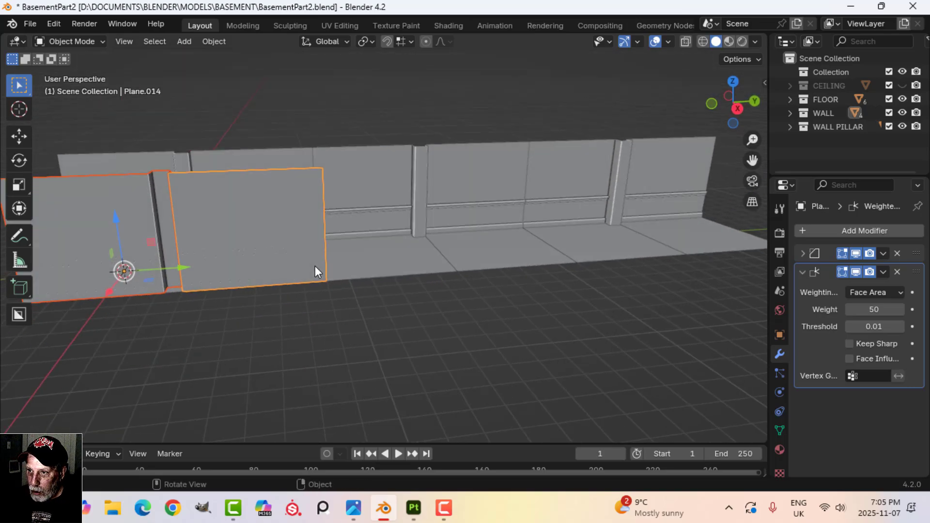
{"action": "key", "text": "shift+d"}
{"action": "right_click", "coordinate": [318, 265]}
{"action": "left_click_drag", "start_coordinate": [185, 266], "coordinate": [376, 254], "text": "ctrl"}
{"action": "middle_click_drag", "start_coordinate": [502, 277], "coordinate": [411, 292]}
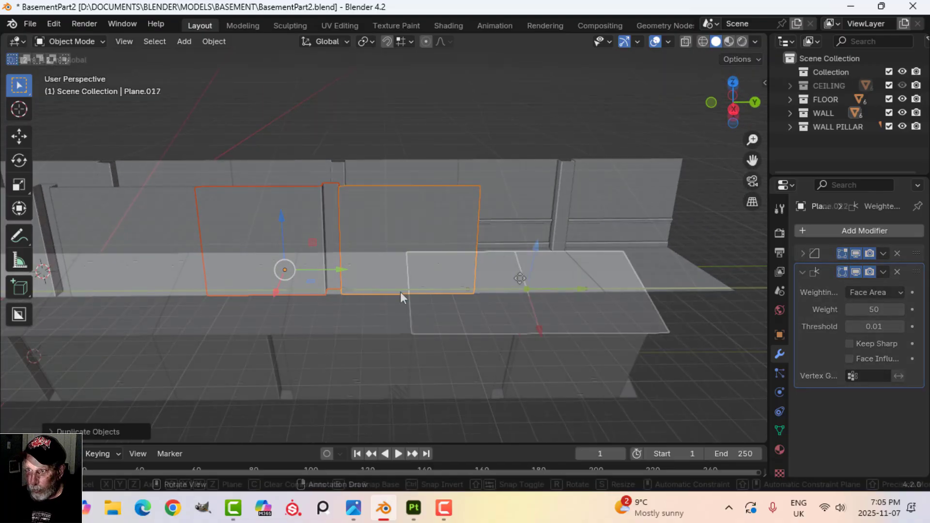
- Examine the assembled hallway from inside, with its textures shown in Material Preview shading
{"action": "middle_click_drag", "start_coordinate": [365, 315], "coordinate": [409, 305]}
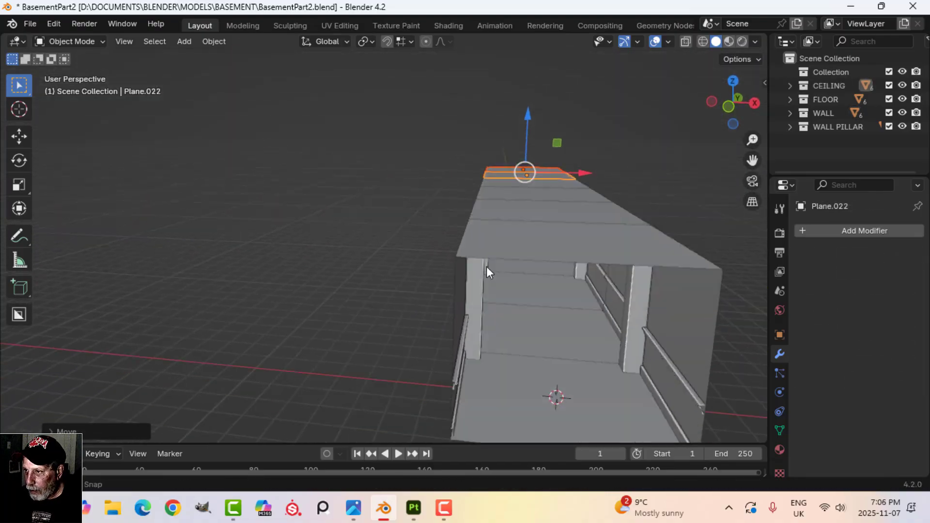
{"action": "key", "text": "KP_1"}
{"action": "left_click", "coordinate": [515, 290]}
{"action": "scroll", "coordinate": [523, 283], "scroll_direction": "up", "scroll_amount": 2}
{"action": "scroll", "coordinate": [484, 295], "scroll_direction": "up", "scroll_amount": 3}
{"action": "mouse_move", "coordinate": [505, 293]}
{"action": "middle_mouse_down"}
{"action": "mouse_move", "coordinate": [452, 303]}
{"action": "mouse_move", "coordinate": [472, 304]}
{"action": "mouse_move", "coordinate": [480, 275]}
{"action": "mouse_move", "coordinate": [491, 281]}
{"action": "mouse_move", "coordinate": [497, 271]}
{"action": "middle_mouse_up"}
{"action": "scroll", "coordinate": [473, 304], "scroll_direction": "down", "scroll_amount": 3}
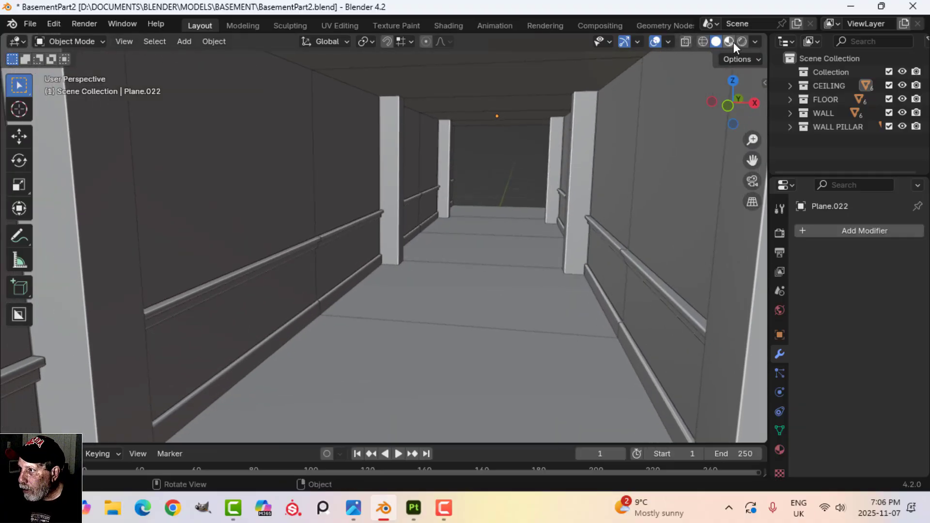
{"action": "left_click", "coordinate": [732, 42]}
{"action": "scroll", "coordinate": [537, 272], "scroll_direction": "up", "scroll_amount": 3}
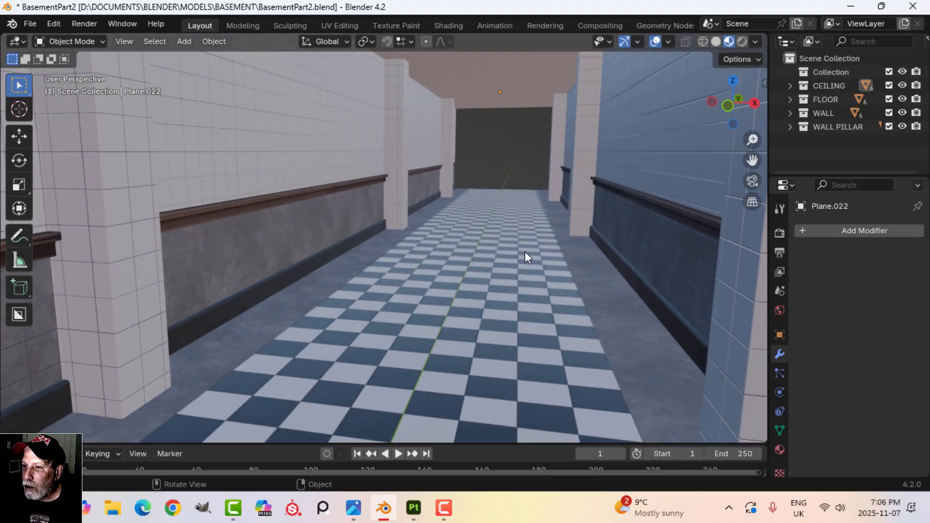
{"action": "scroll", "coordinate": [525, 251], "scroll_direction": "down", "scroll_amount": 2}
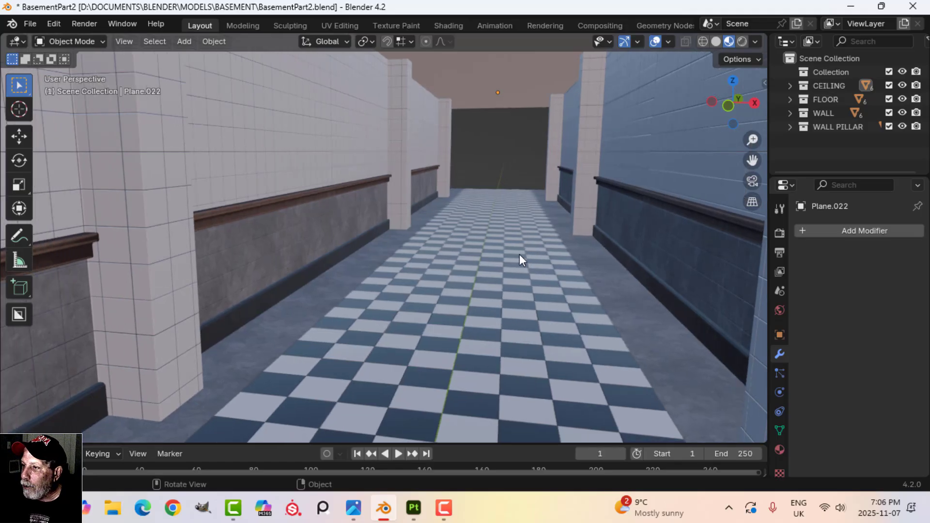
- Return the viewport to solid shading and save BasementPart2.blend
{"action": "left_click", "coordinate": [716, 42]}
{"action": "scroll", "coordinate": [532, 218], "scroll_direction": "up", "scroll_amount": 3}
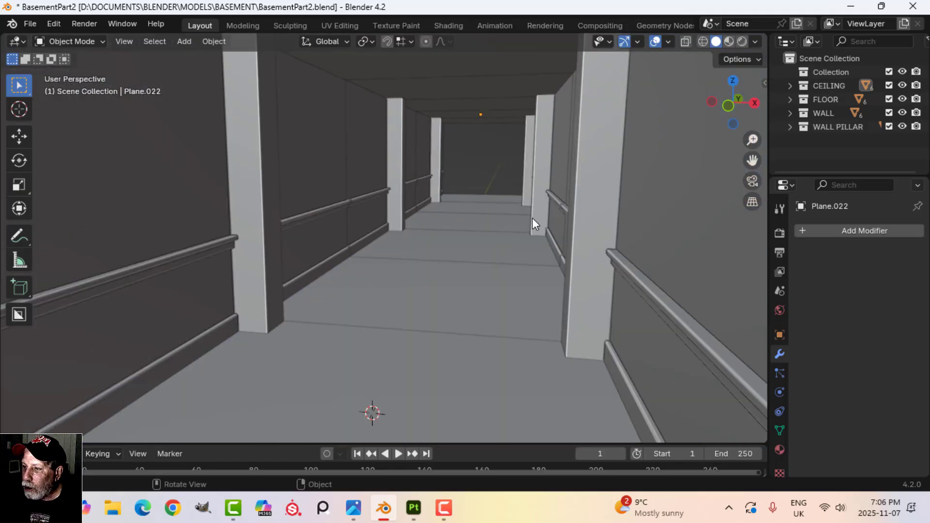
{"action": "scroll", "coordinate": [519, 222], "scroll_direction": "down", "scroll_amount": 6}
{"action": "key", "text": "ctrl+s"}
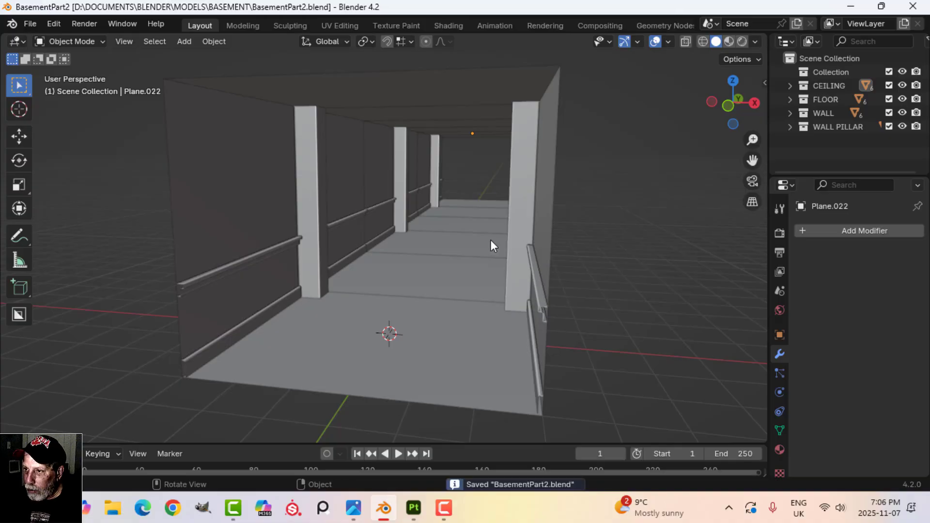
- Add a point light at the hallway entrance and raise it along Z to just below the ceiling
{"action": "scroll", "coordinate": [494, 252], "scroll_direction": "up", "scroll_amount": 2}
{"action": "key", "text": "shift+a"}
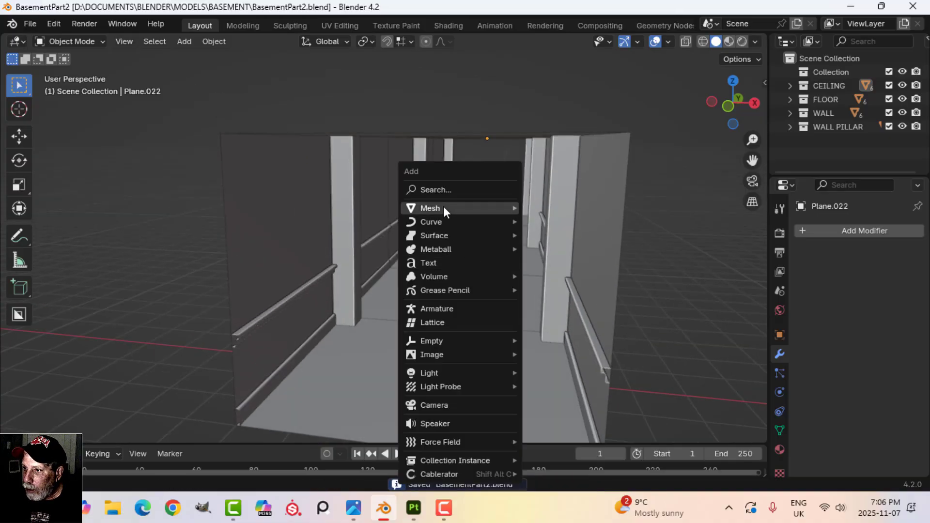
{"action": "mouse_move", "coordinate": [458, 372]}
{"action": "left_click", "coordinate": [554, 372]}
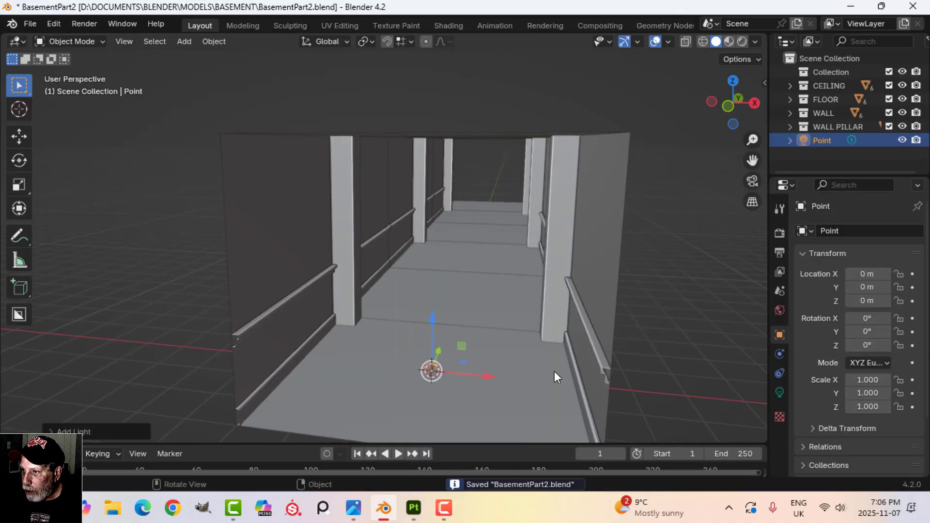
{"action": "middle_click_drag", "start_coordinate": [464, 304], "coordinate": [411, 324]}
{"action": "key", "text": "g"}
{"action": "key", "text": "z"}
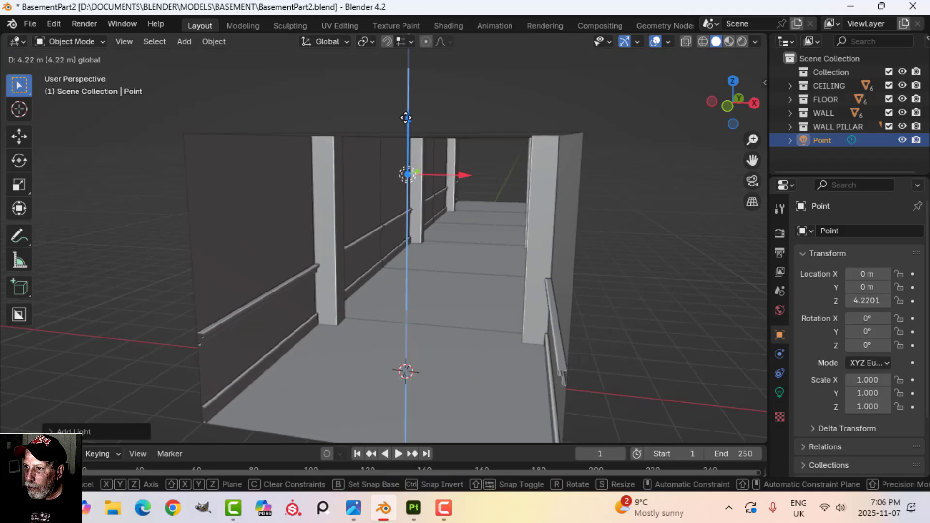
{"action": "left_click", "coordinate": [419, 150]}
{"action": "middle_click_drag", "start_coordinate": [419, 150], "coordinate": [509, 141]}
- Give the point light a pale blue color and set its power to 25 W
{"action": "left_click", "coordinate": [779, 393]}
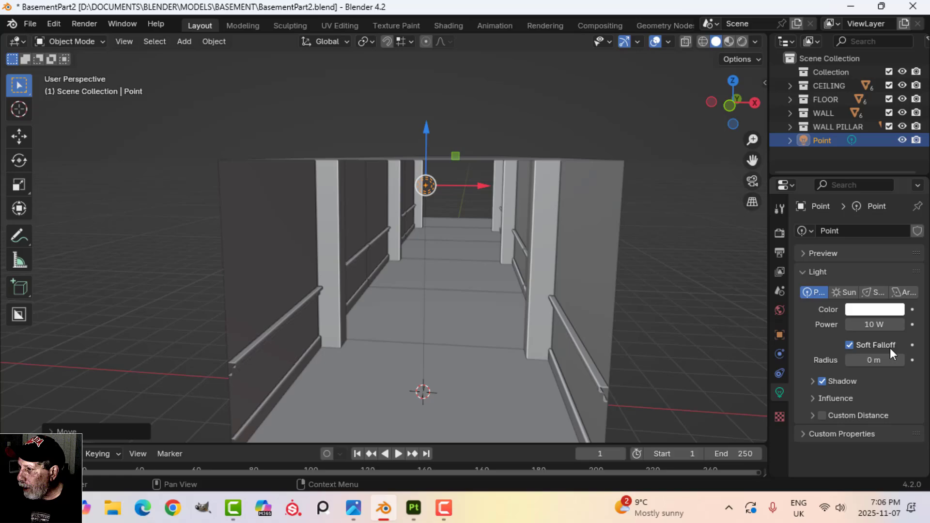
{"action": "left_click", "coordinate": [872, 309]}
{"action": "left_click_drag", "start_coordinate": [833, 166], "coordinate": [839, 154]}
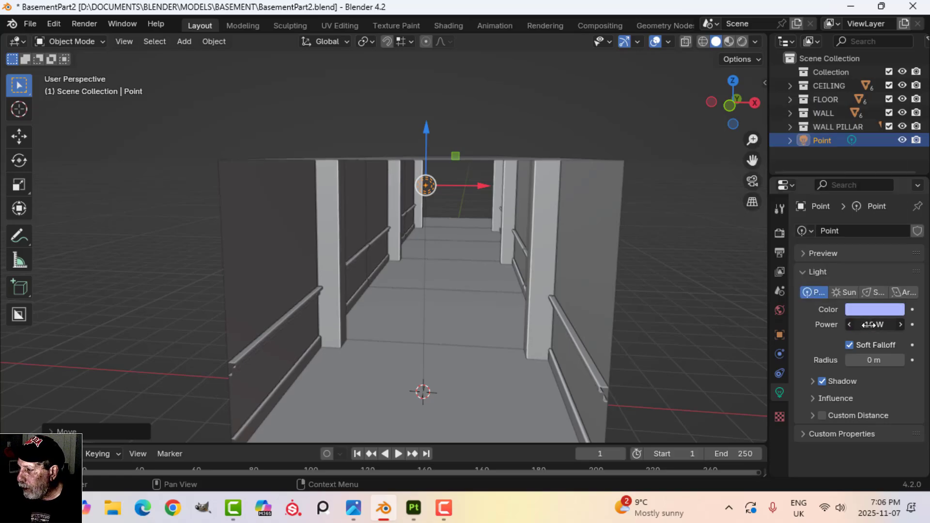
{"action": "left_click", "coordinate": [868, 325]}
{"action": "type", "text": "25"}
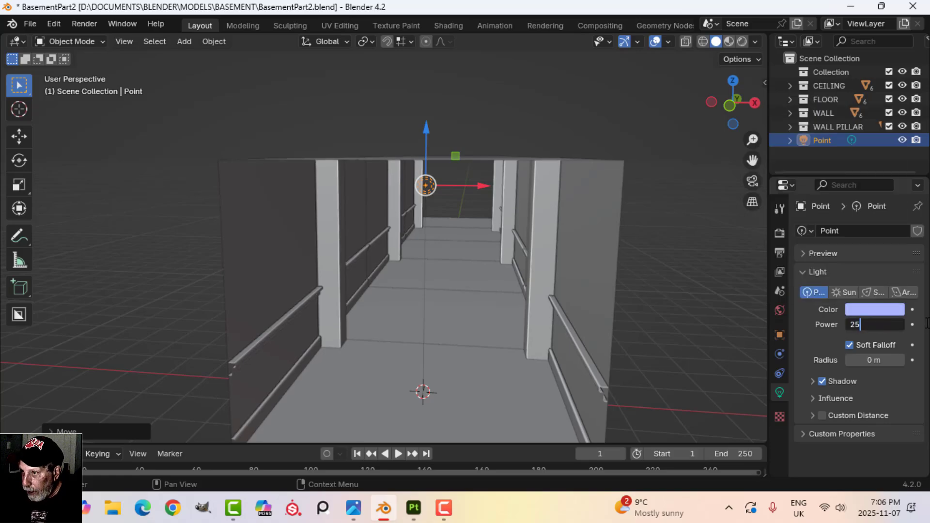
{"action": "key", "text": "Return"}
- Show the hallway and point light from the top orthographic view in wireframe shading
{"action": "key", "text": "KP_7"}
{"action": "key", "text": "z"}
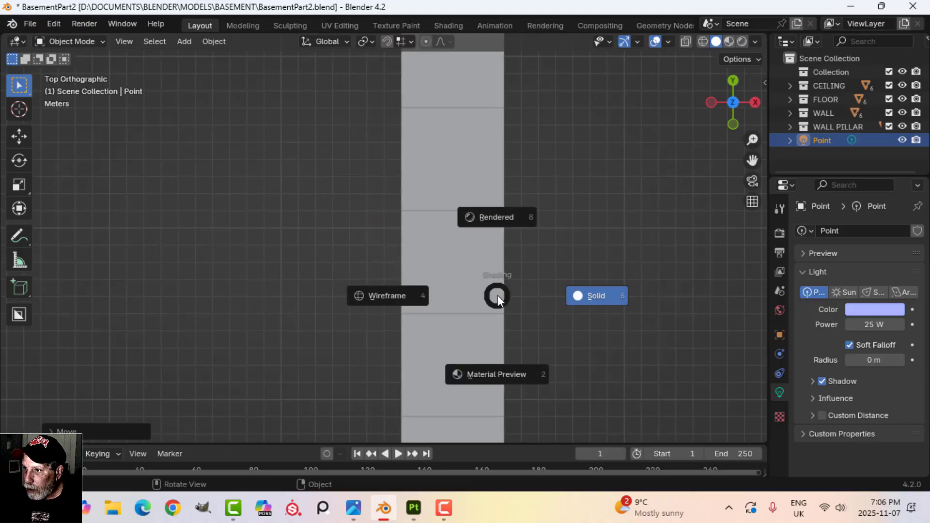
{"action": "left_click", "coordinate": [400, 294]}
{"action": "middle_click_drag", "start_coordinate": [503, 329], "coordinate": [428, 201], "text": "shift"}
{"action": "scroll", "coordinate": [416, 277], "scroll_direction": "down", "scroll_amount": 1}
{"action": "middle_click_drag", "start_coordinate": [413, 265], "coordinate": [419, 238], "text": "shift"}
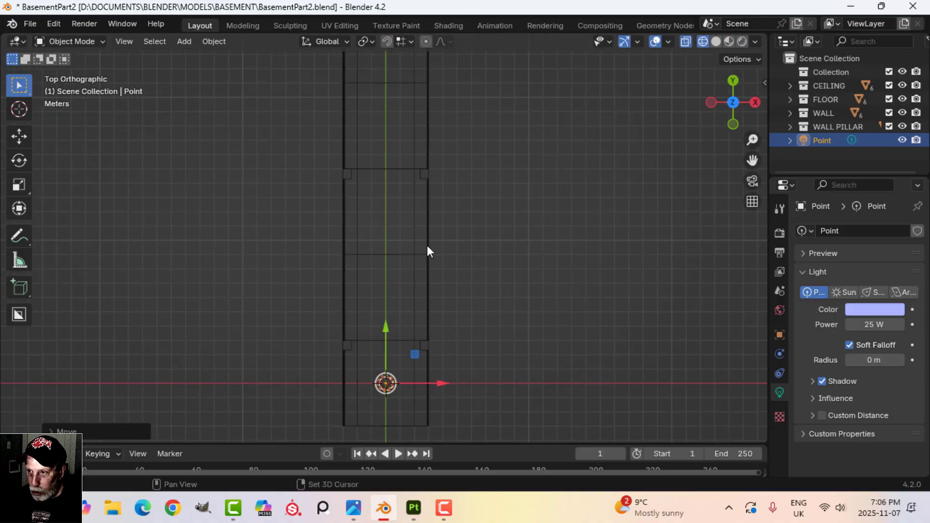
- Duplicate the point light twice along Y, spacing the copies down the centre of the hallway
{"action": "key", "text": "shift+d"}
{"action": "key", "text": "y"}
{"action": "left_click", "coordinate": [409, 148]}
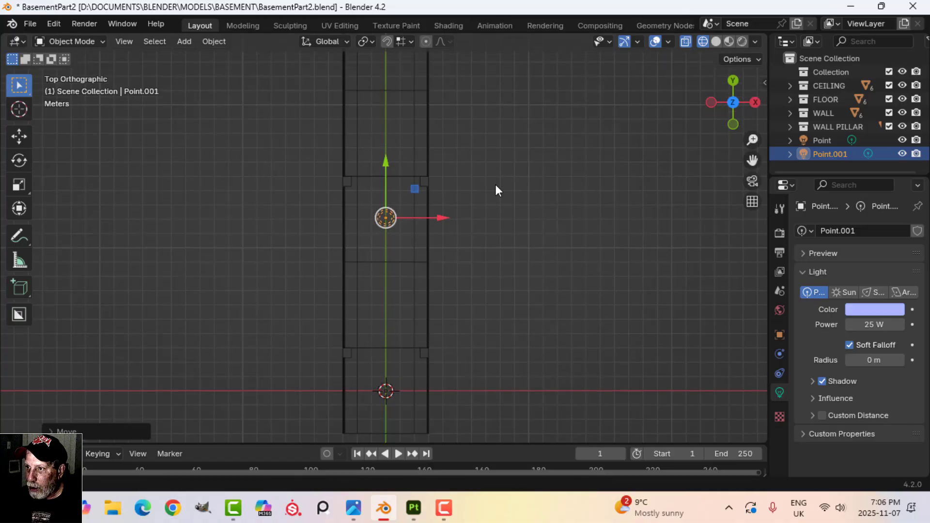
{"action": "middle_click_drag", "start_coordinate": [495, 191], "coordinate": [486, 317], "text": "shift"}
{"action": "key", "text": "shift+d"}
{"action": "right_click", "coordinate": [486, 307]}
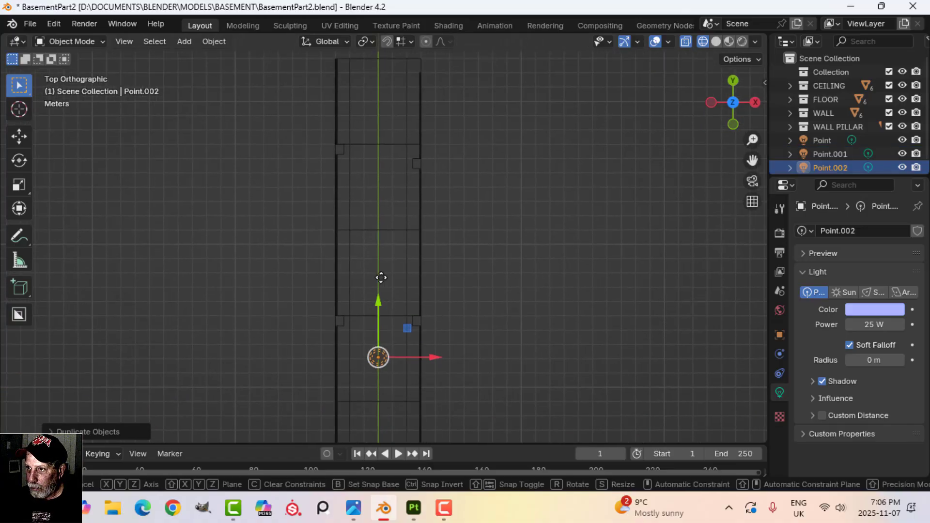
{"action": "key", "text": "g"}
{"action": "key", "text": "y"}
{"action": "left_click", "coordinate": [481, 180]}
{"action": "mouse_move", "coordinate": [481, 181]}
{"action": "middle_mouse_down"}
{"action": "mouse_move", "coordinate": [453, 158]}
{"action": "mouse_move", "coordinate": [478, 184]}
{"action": "mouse_move", "coordinate": [500, 266]}
{"action": "mouse_move", "coordinate": [493, 294]}
{"action": "middle_mouse_up"}
- Preview the hallway in Material Preview shading with Scene Lights and Scene World enabled
{"action": "key", "text": "z"}
{"action": "left_click", "coordinate": [556, 202]}
{"action": "scroll", "coordinate": [499, 274], "scroll_direction": "up", "scroll_amount": 10}
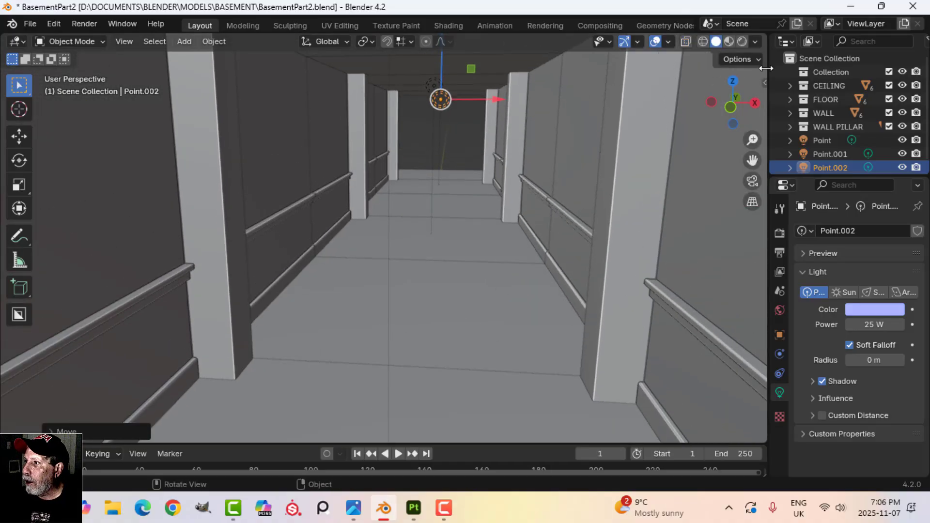
{"action": "left_click", "coordinate": [730, 42]}
{"action": "middle_click_drag", "start_coordinate": [539, 225], "coordinate": [657, 130]}
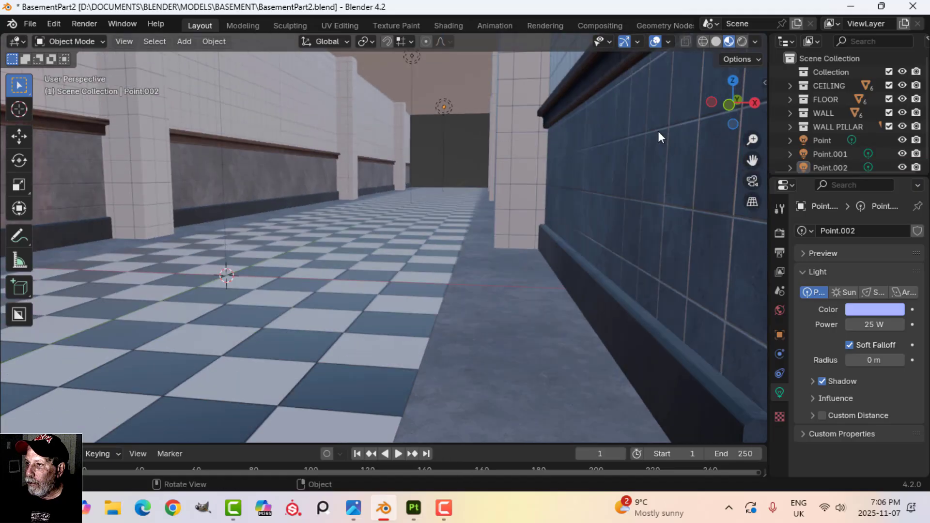
{"action": "left_click", "coordinate": [756, 41]}
{"action": "left_click", "coordinate": [676, 109]}
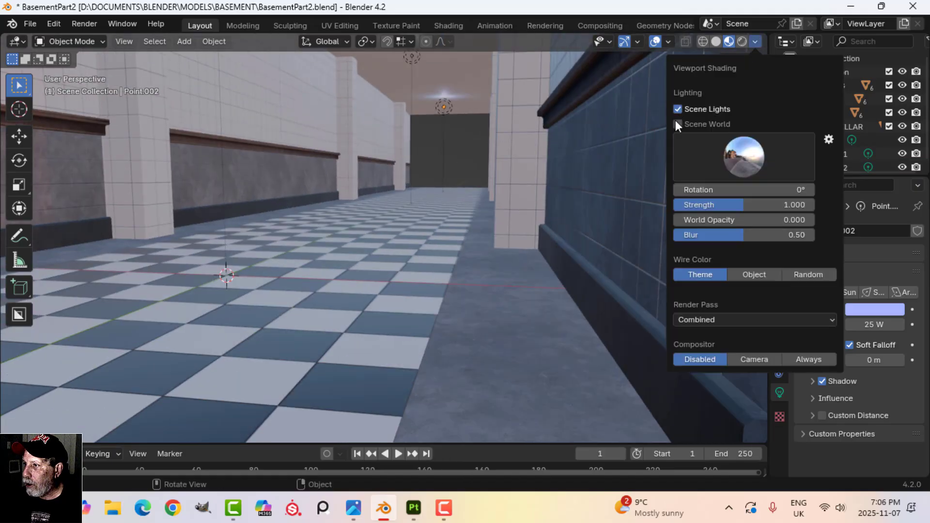
{"action": "left_click", "coordinate": [676, 124]}
{"action": "scroll", "coordinate": [567, 160], "scroll_direction": "down", "scroll_amount": 8}
{"action": "scroll", "coordinate": [566, 176], "scroll_direction": "up", "scroll_amount": 8}
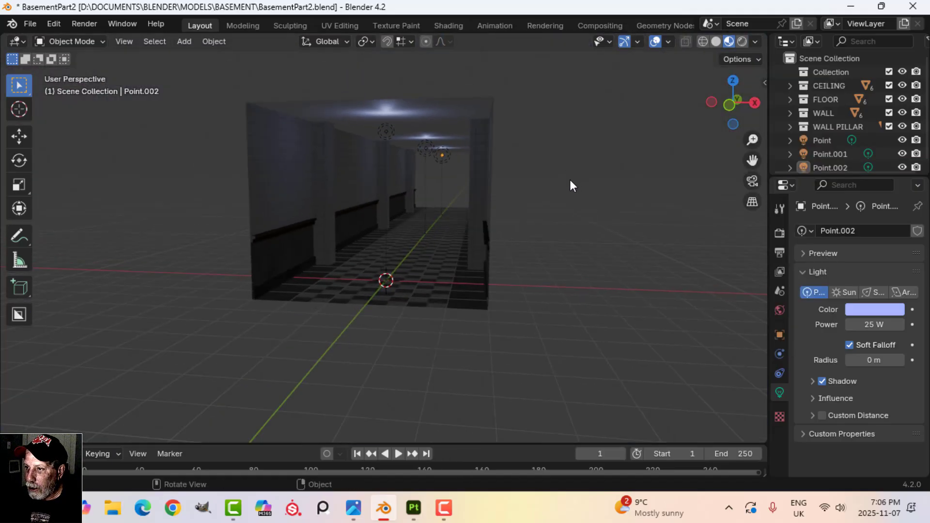
{"action": "middle_click_drag", "start_coordinate": [567, 186], "coordinate": [566, 182]}
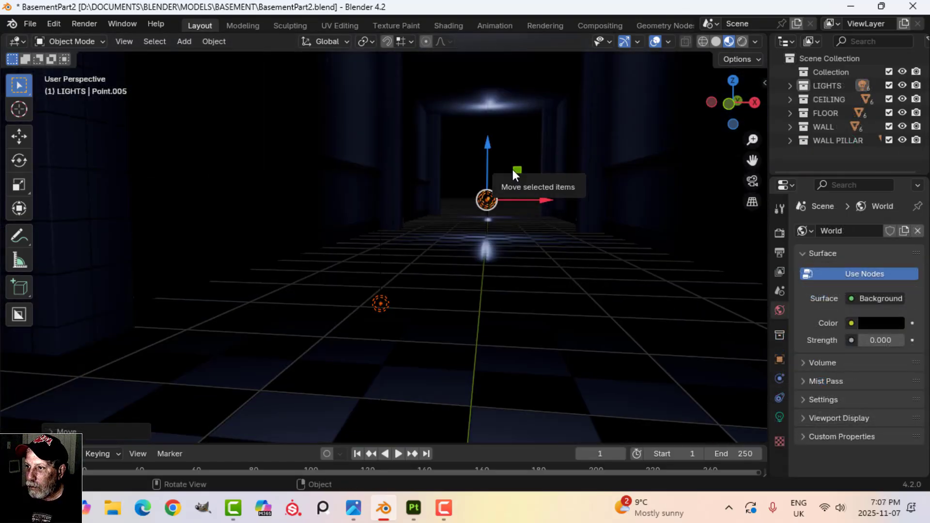
- Move the three selected point lights along negative X to the side wall and raise them along Z to the upper wall
{"action": "scroll", "coordinate": [513, 169], "scroll_direction": "down", "scroll_amount": 2}
{"action": "key", "text": "alt+a"}
{"action": "middle_click_drag", "start_coordinate": [516, 187], "coordinate": [526, 184], "text": "shift"}
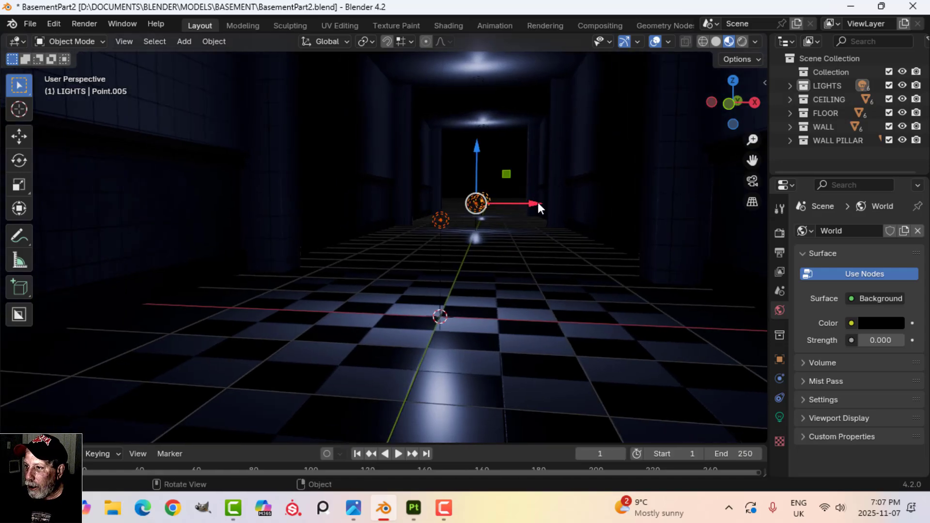
{"action": "left_click_drag", "start_coordinate": [536, 204], "coordinate": [455, 197]}
{"action": "left_click_drag", "start_coordinate": [398, 148], "coordinate": [404, 60]}
{"action": "middle_click_drag", "start_coordinate": [430, 139], "coordinate": [421, 162]}
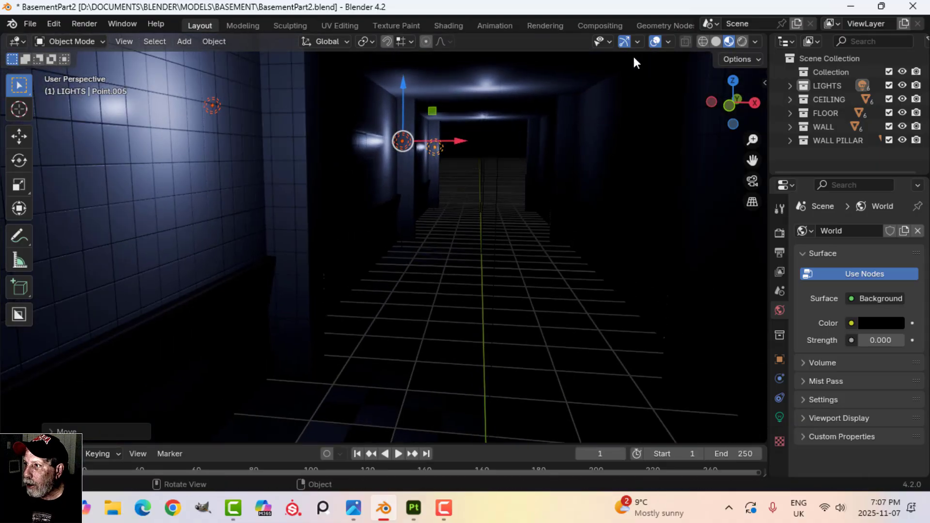
- Return the viewport to solid shading and add an area light in the hallway
{"action": "left_click", "coordinate": [715, 41]}
{"action": "scroll", "coordinate": [533, 145], "scroll_direction": "down", "scroll_amount": 3}
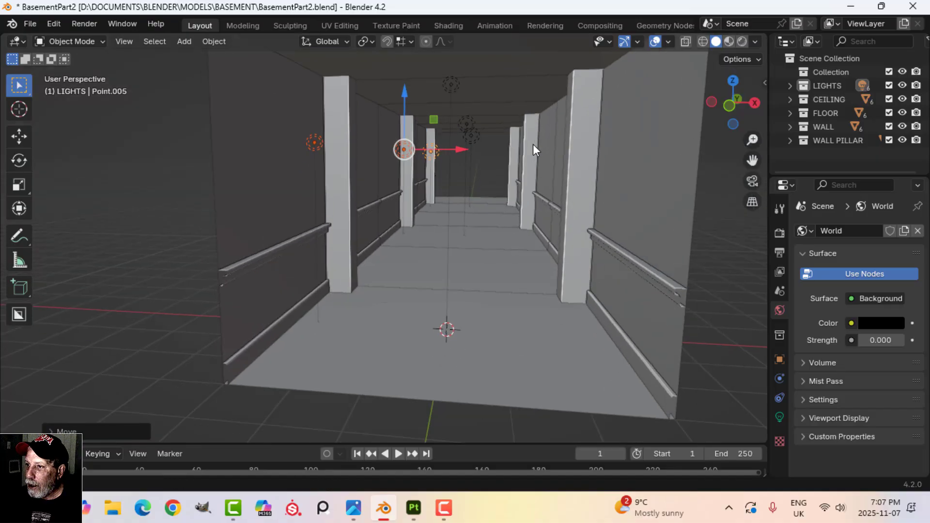
{"action": "key", "text": "shift+a"}
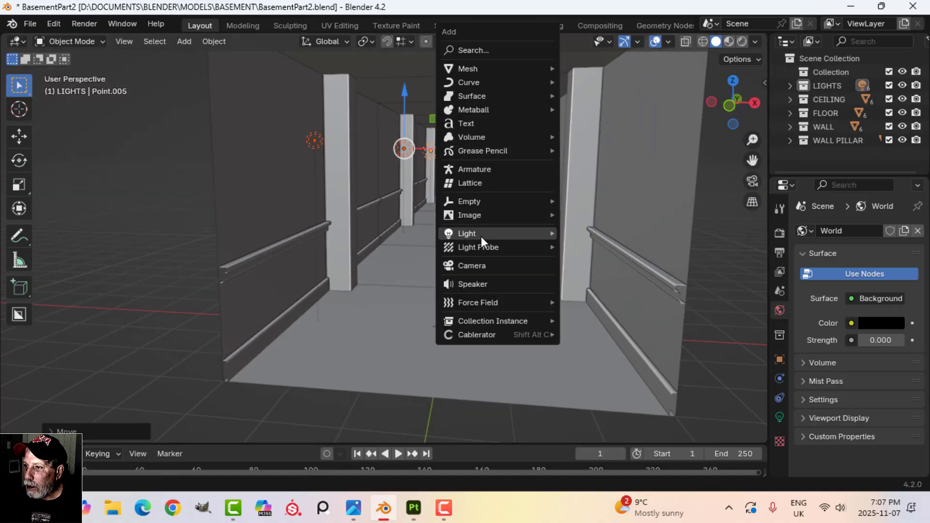
{"action": "left_click", "coordinate": [603, 280]}
{"action": "scroll", "coordinate": [603, 224], "scroll_direction": "up", "scroll_amount": 5}
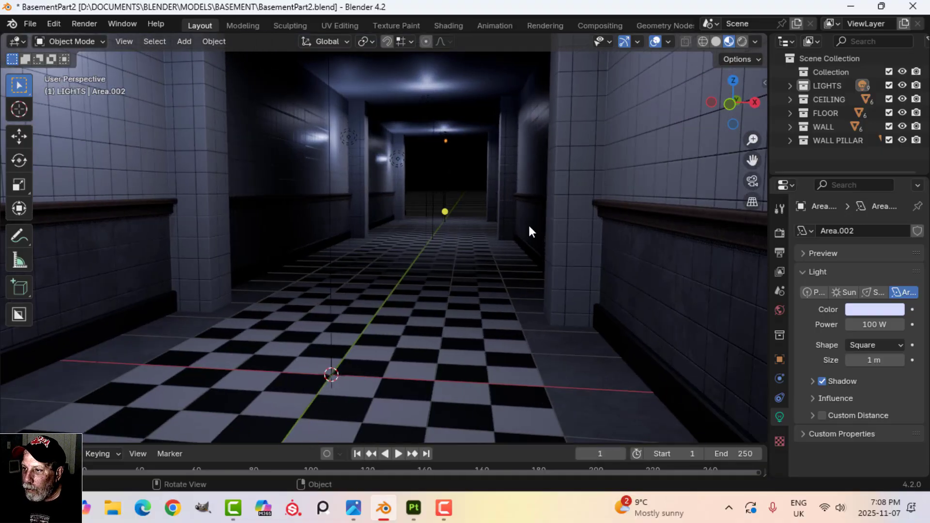
- Hide the viewport gizmos and overlays to show the lit hallway unobstructed
{"action": "middle_click_drag", "start_coordinate": [530, 223], "coordinate": [551, 222], "text": "shift"}
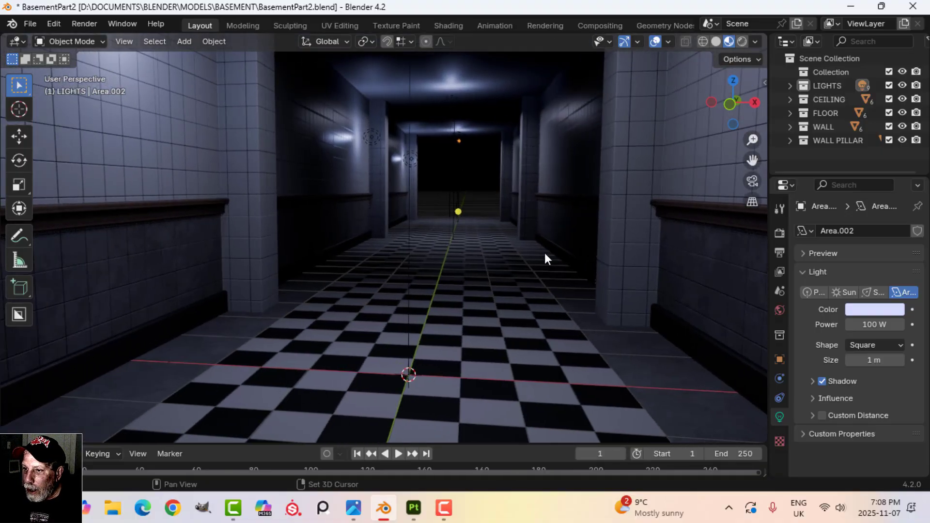
{"action": "left_click", "coordinate": [625, 41]}
{"action": "left_click", "coordinate": [656, 41]}
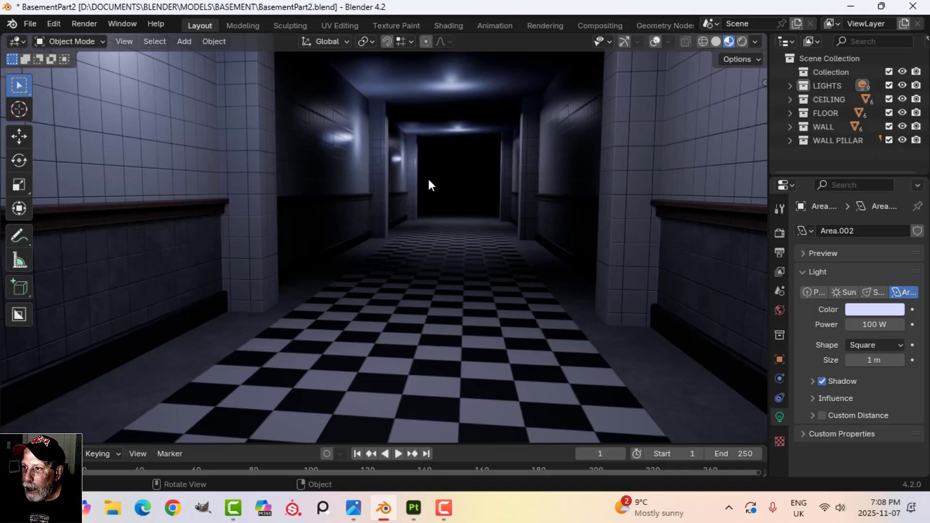